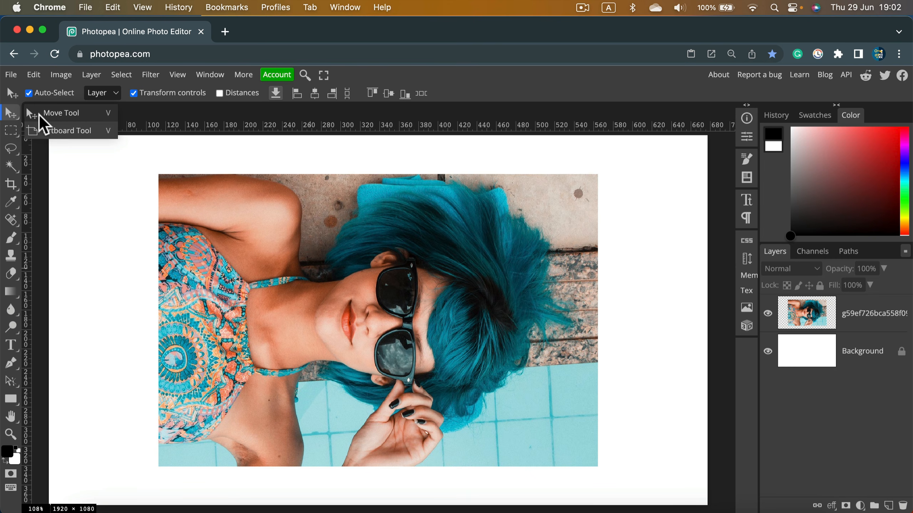
# Select the photo layer with the Move Tool and move it slightly, leaving it snapped to the canvas centre.
pyautogui.click(10, 114)
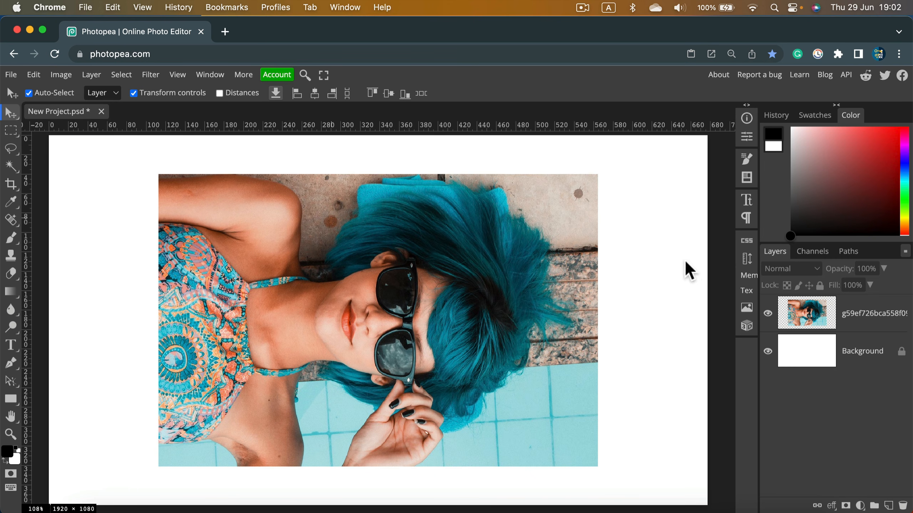
pyautogui.click(872, 314)
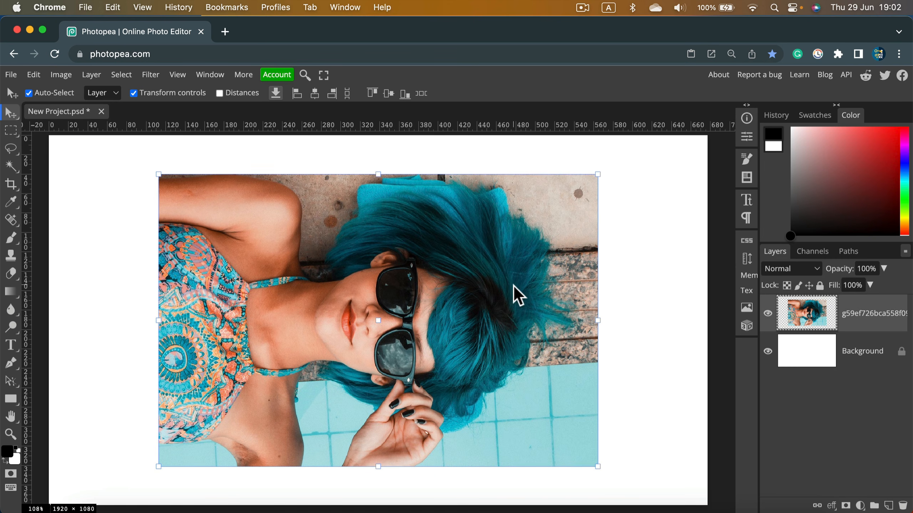
pyautogui.moveTo(512, 291)
pyautogui.mouseDown()
pyautogui.moveTo(481, 273)
pyautogui.moveTo(566, 286)
pyautogui.moveTo(457, 314)
pyautogui.moveTo(579, 275)
pyautogui.moveTo(526, 326)
pyautogui.moveTo(512, 283)
pyautogui.mouseUp()
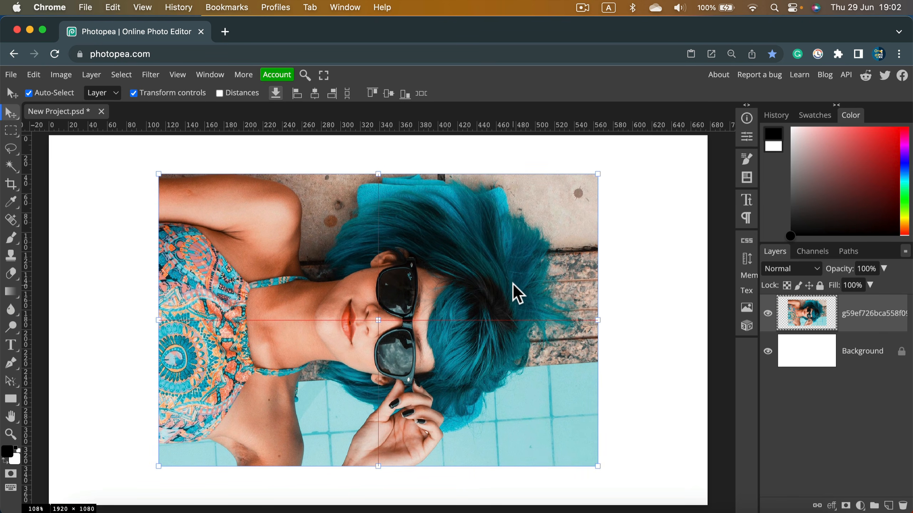
# Try squashing the photo to about 53% height and rotating it about -2.1°, undoing each transform.
pyautogui.moveTo(377, 175); pyautogui.dragTo(378, 312)
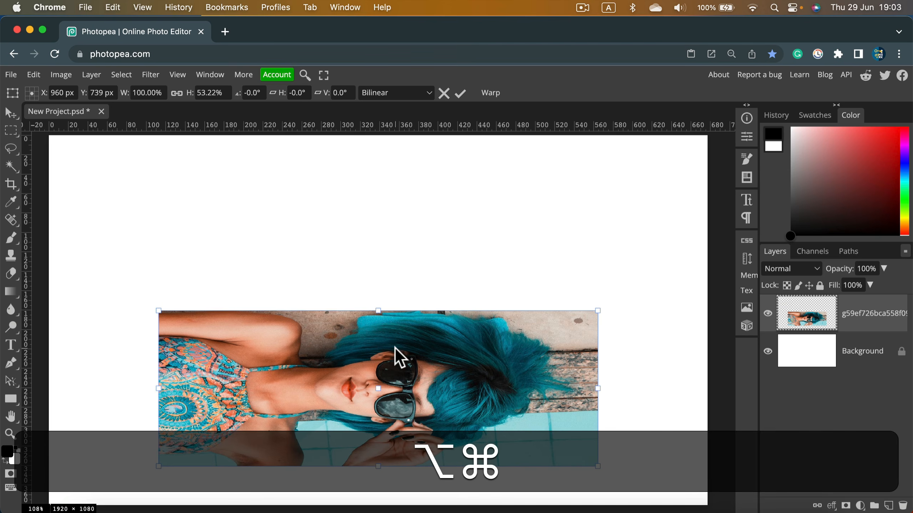
pyautogui.press('super+z')
pyautogui.moveTo(611, 167)
pyautogui.mouseDown()
pyautogui.moveTo(625, 220)
pyautogui.moveTo(595, 165)
pyautogui.mouseUp()
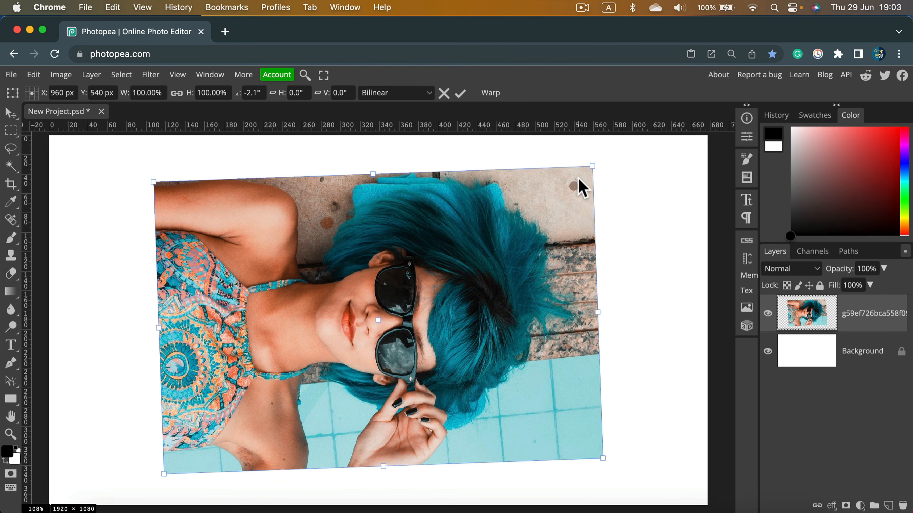
pyautogui.press('super')
pyautogui.press('super+z')
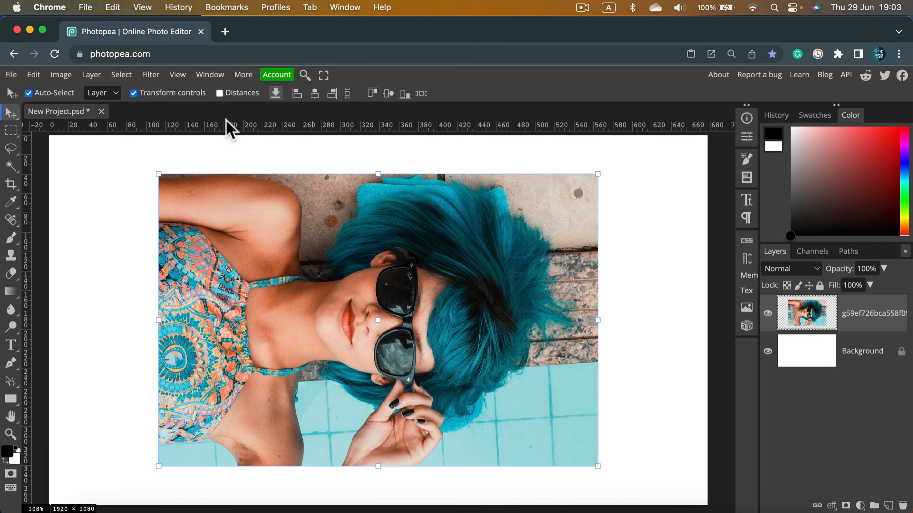
# Turn the Move Tool's transform controls off and back on.
pyautogui.click(133, 94)
pyautogui.click(135, 93)
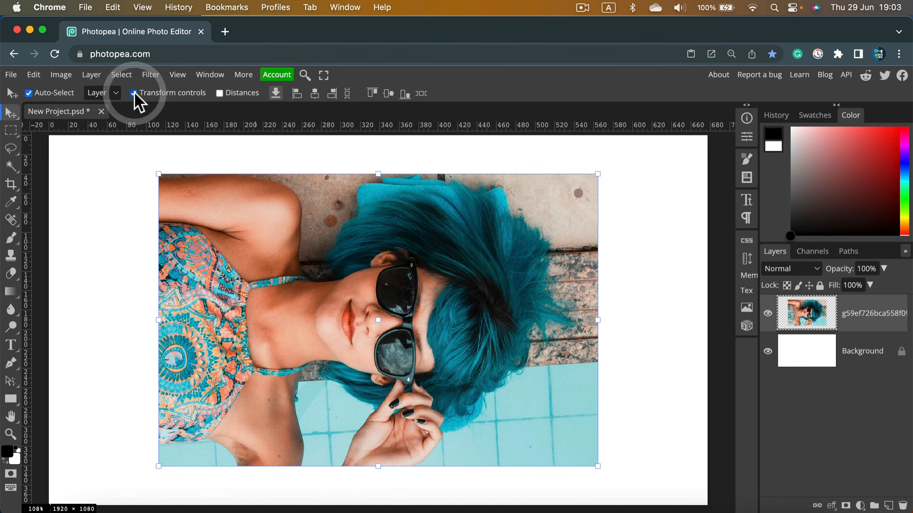
# Draw a white-background artboard of about 1247 × 639 px with the Artboard Tool.
pyautogui.rightClick(10, 115)
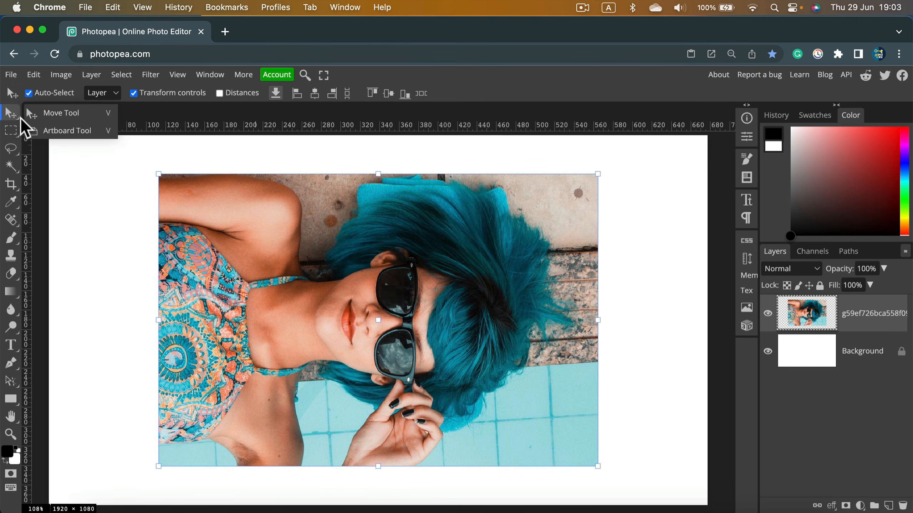
pyautogui.click(41, 131)
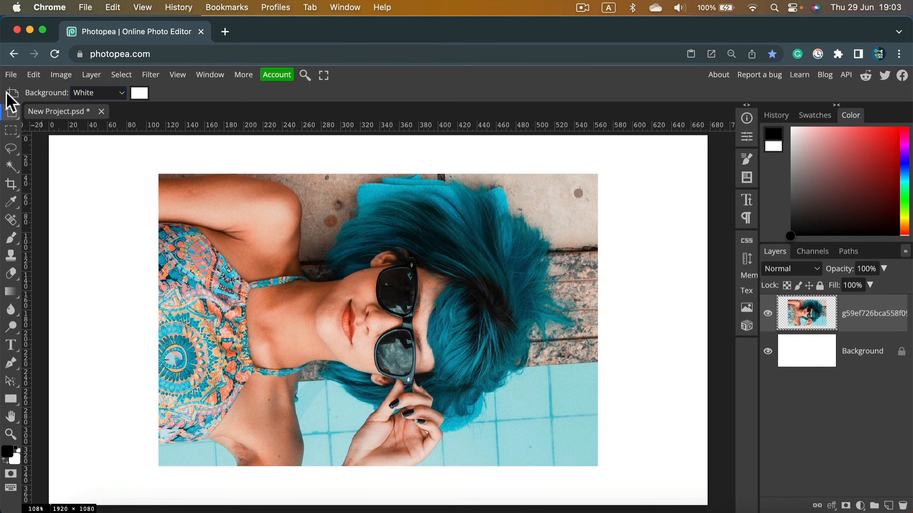
pyautogui.scroll(-10, 239, 177)
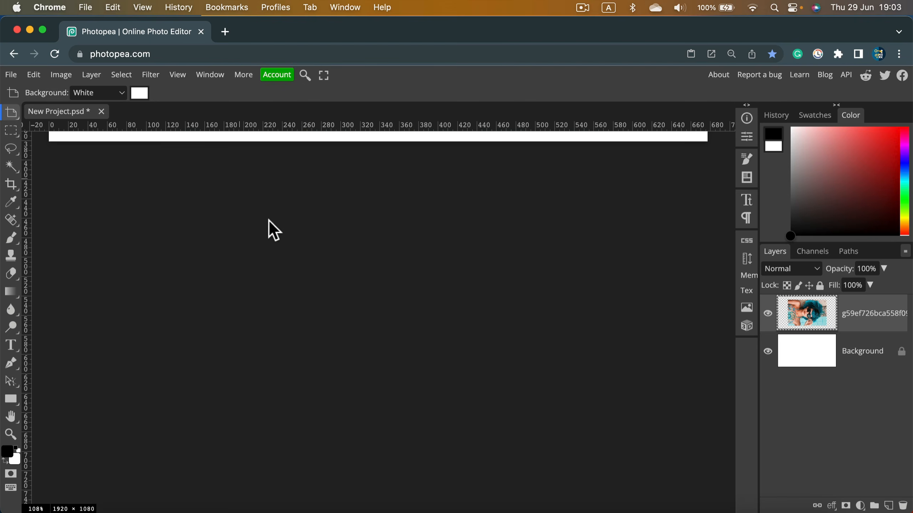
pyautogui.scroll(3, 269, 220)
pyautogui.moveTo(209, 261); pyautogui.dragTo(626, 473)
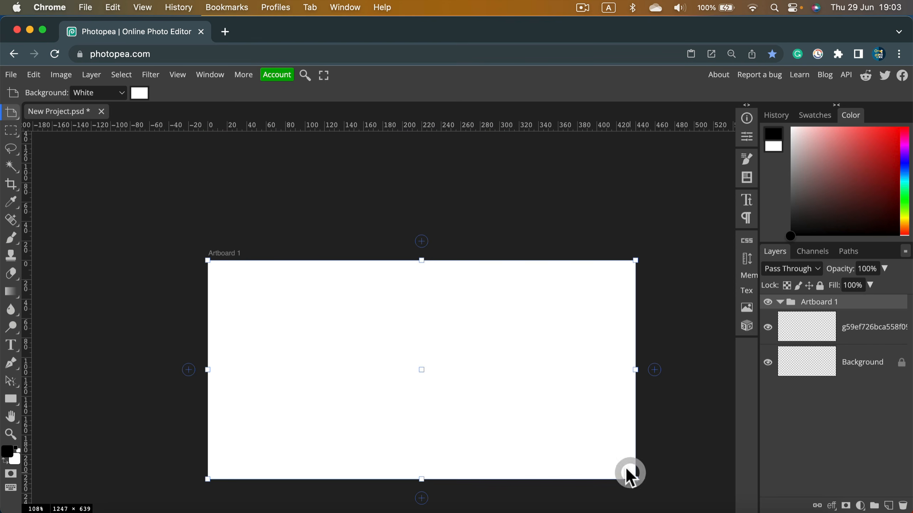
# Add a matching artboard to the left of the first, undo both artboards, and return to the Move Tool.
pyautogui.scroll(5, 442, 244)
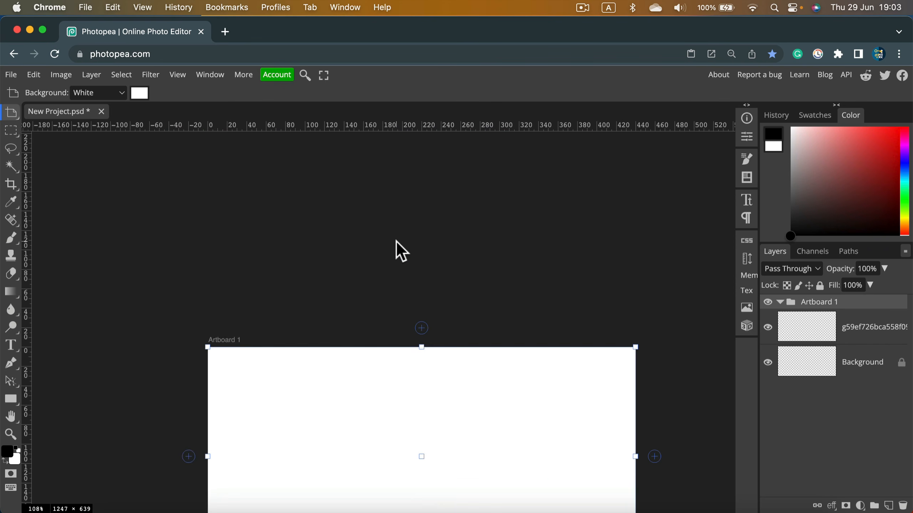
pyautogui.scroll(-6, 412, 257)
pyautogui.click(192, 330)
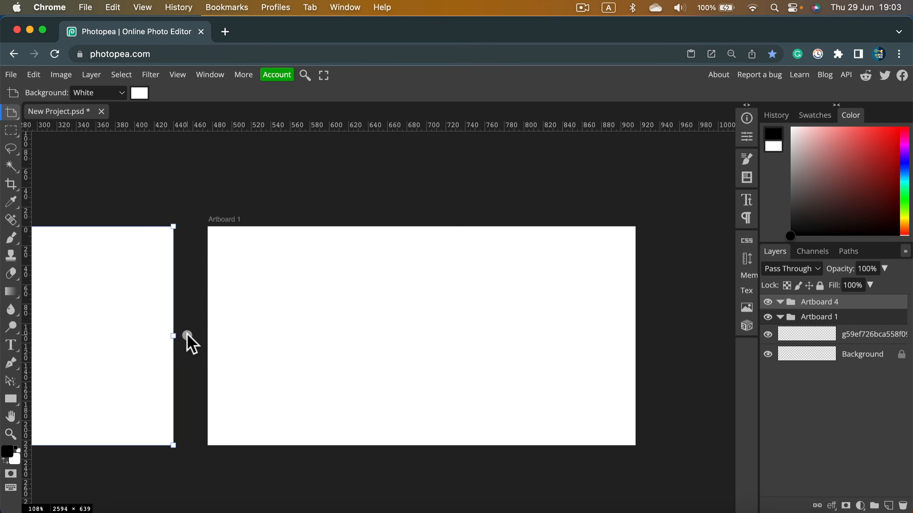
pyautogui.scroll(1, 233, 304)
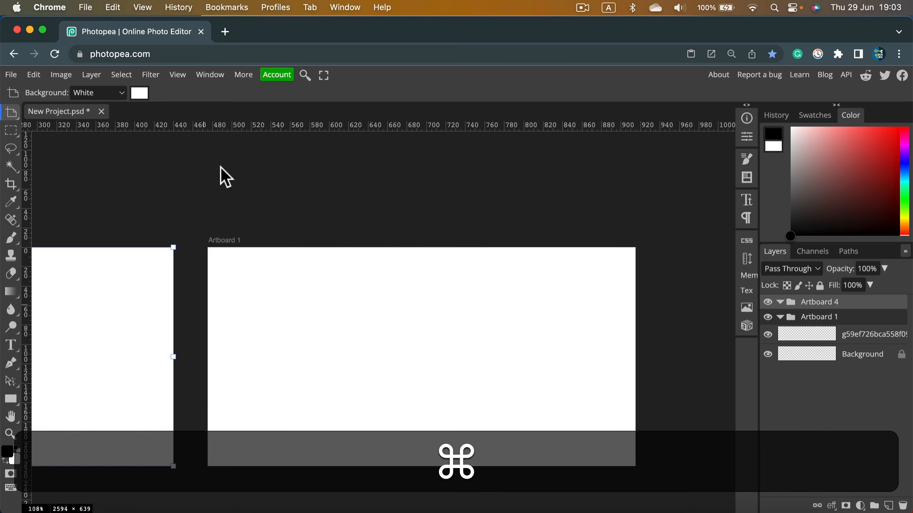
pyautogui.press('super+z')
pyautogui.press('super+z')
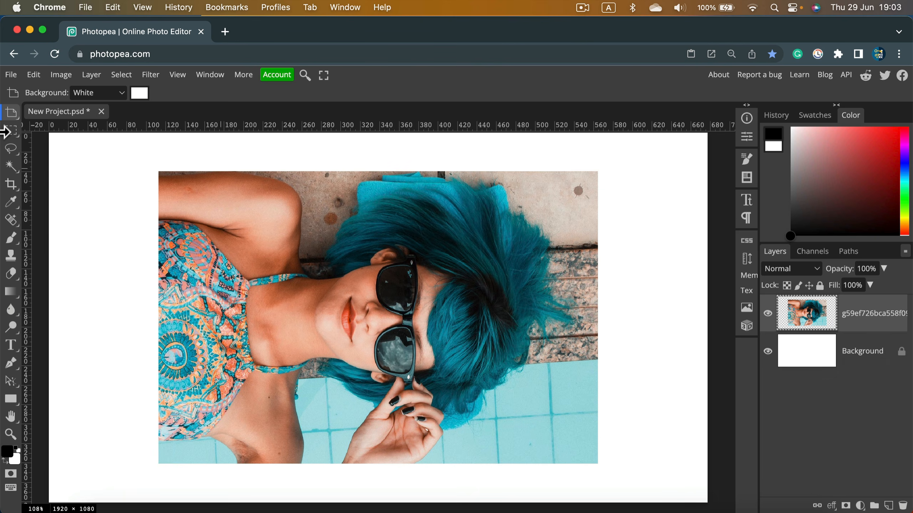
pyautogui.click(11, 116)
pyautogui.click(52, 115)
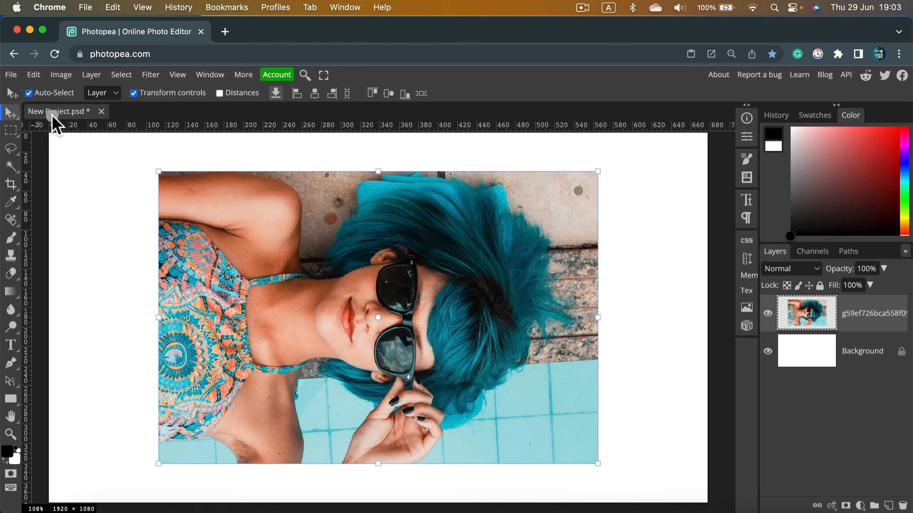
# Draw a rectangular selection over most of the photo, switch to Ellipse Select, and clear the selection.
pyautogui.click(11, 132)
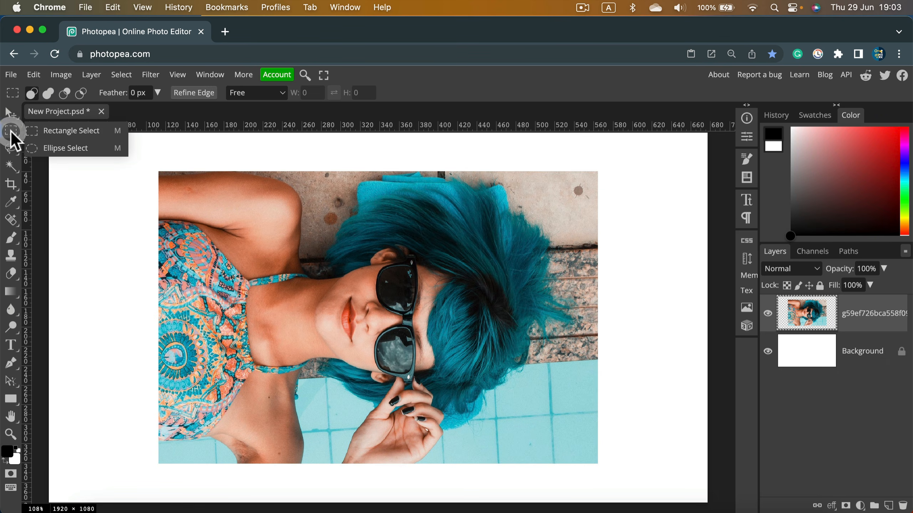
pyautogui.click(37, 132)
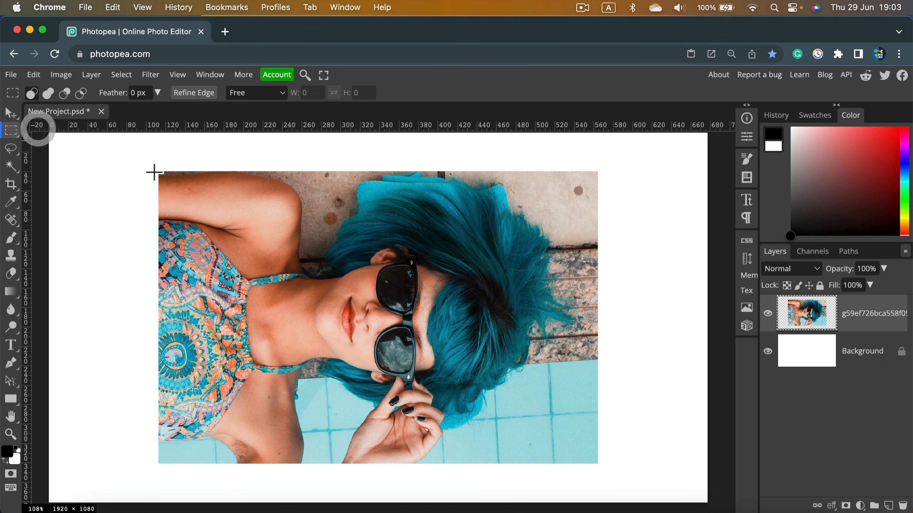
pyautogui.moveTo(186, 190); pyautogui.dragTo(527, 385)
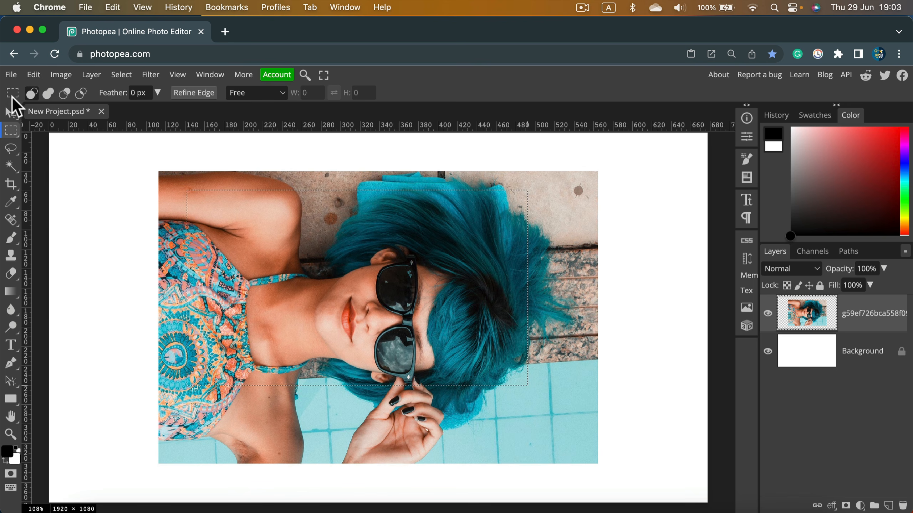
pyautogui.click(12, 132)
pyautogui.click(49, 146)
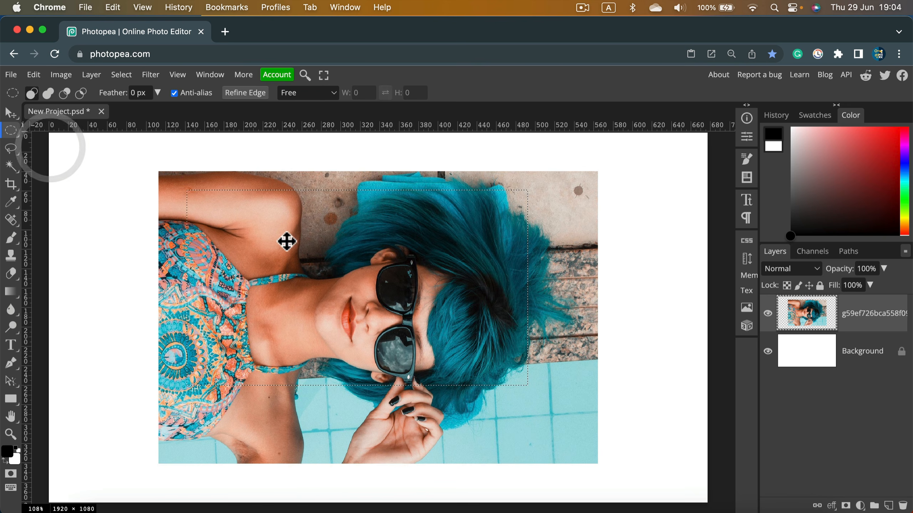
pyautogui.press('super+d')
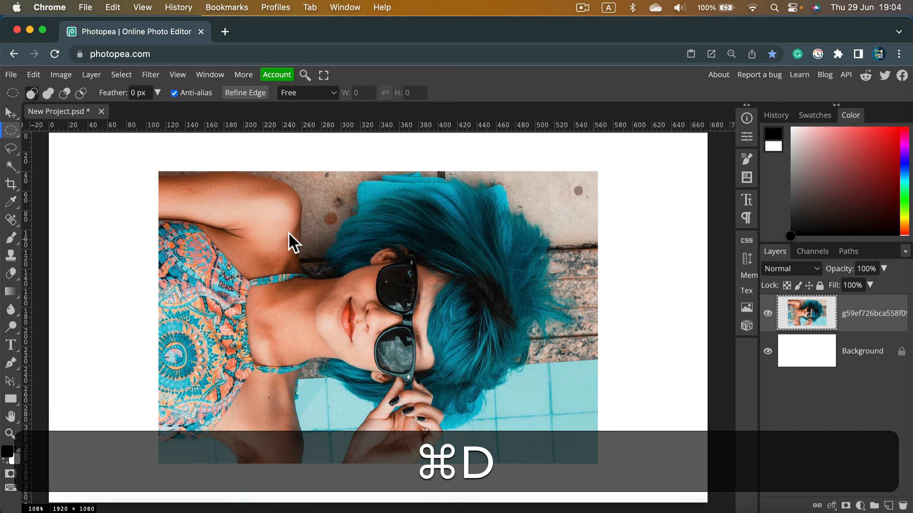
# Draw a large elliptical selection around the woman's face and hair, and clear it.
pyautogui.moveTo(266, 211); pyautogui.dragTo(545, 439)
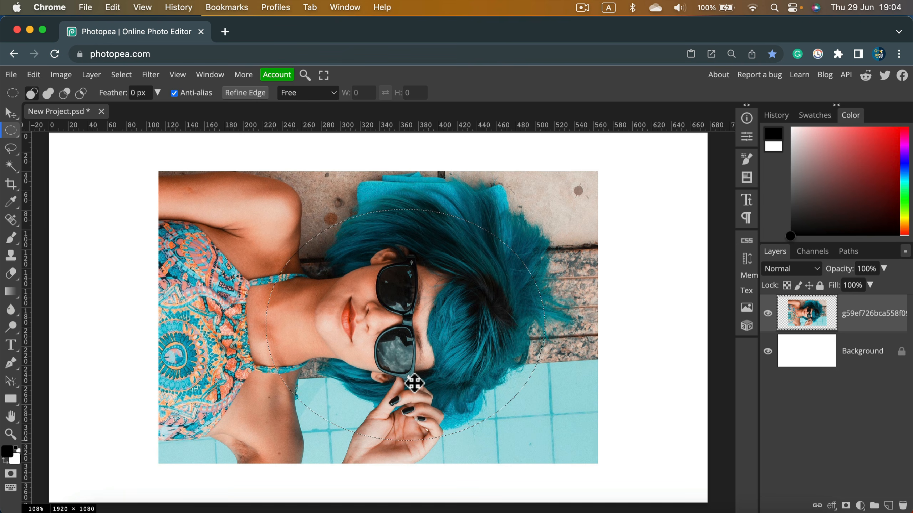
pyautogui.press('super+d')
pyautogui.click(129, 76)
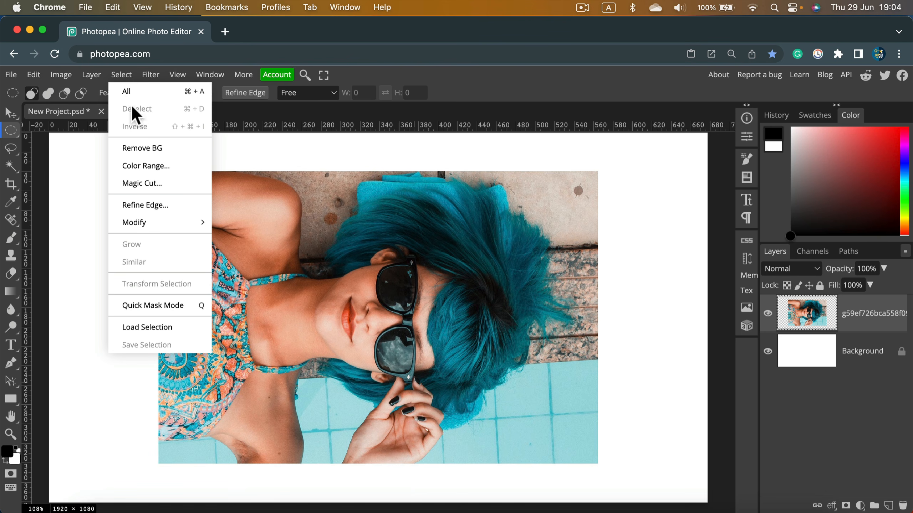
pyautogui.click(389, 254)
# Draw a smaller elliptical selection over the face and remove it with the Deselect command.
pyautogui.moveTo(287, 217); pyautogui.dragTo(456, 346)
pyautogui.click(122, 74)
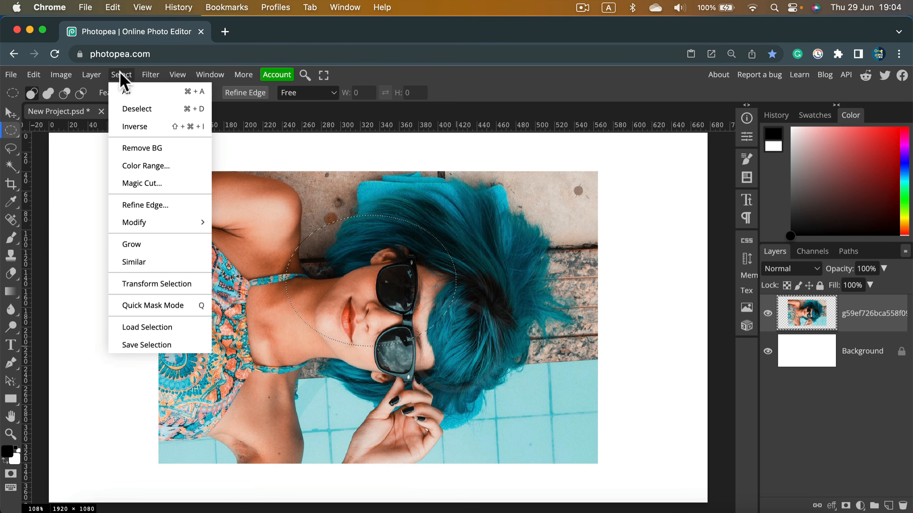
pyautogui.click(149, 108)
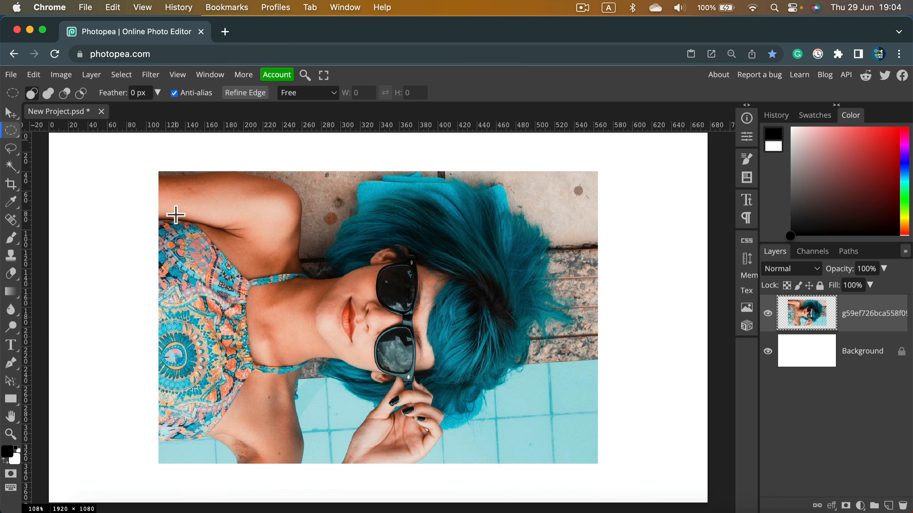
# Draw a closed freehand selection on the photo with Lasso Select, and clear it.
pyautogui.rightClick(16, 152)
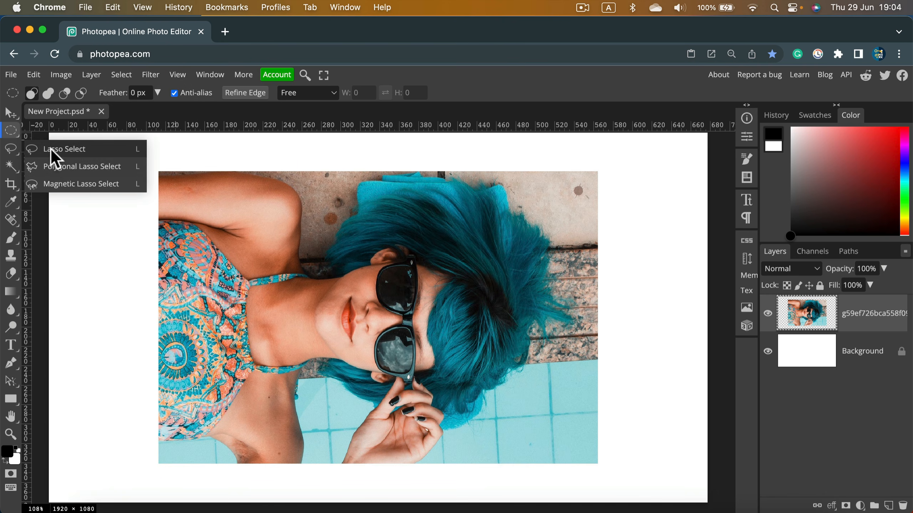
pyautogui.click(64, 151)
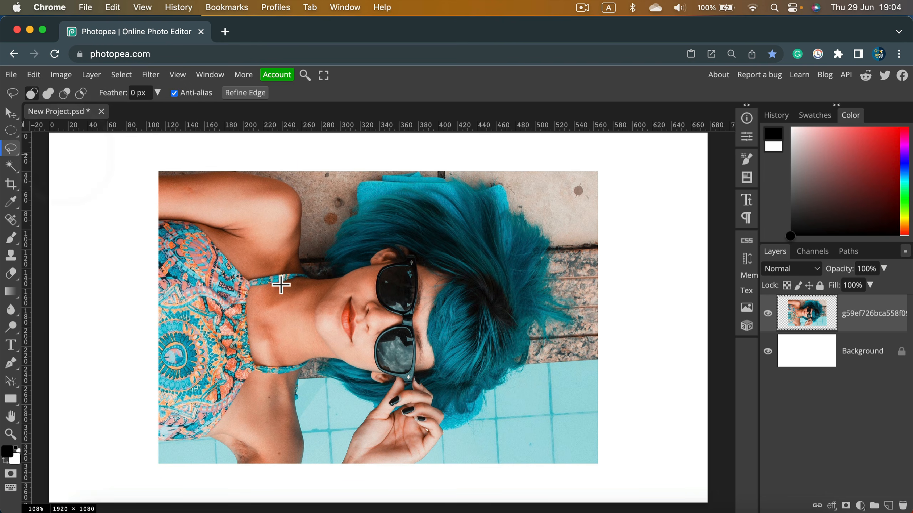
pyautogui.moveTo(271, 268)
pyautogui.mouseDown()
pyautogui.moveTo(273, 224)
pyautogui.moveTo(355, 189)
pyautogui.moveTo(420, 243)
pyautogui.moveTo(377, 309)
pyautogui.moveTo(292, 292)
pyautogui.moveTo(272, 268)
pyautogui.mouseUp()
pyautogui.press('super+d')
# Outline the woman's upper shoulder with a five-point Polygonal Lasso selection, and clear it.
pyautogui.rightClick(11, 149)
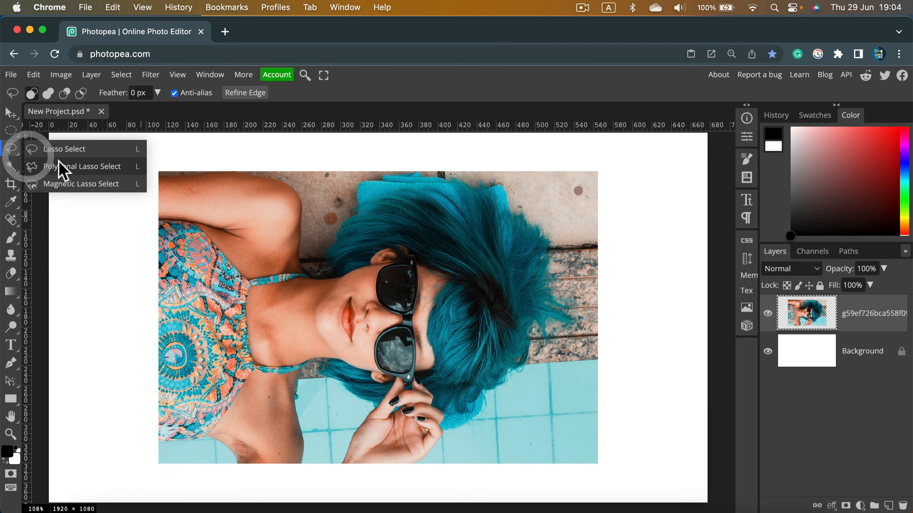
pyautogui.click(59, 166)
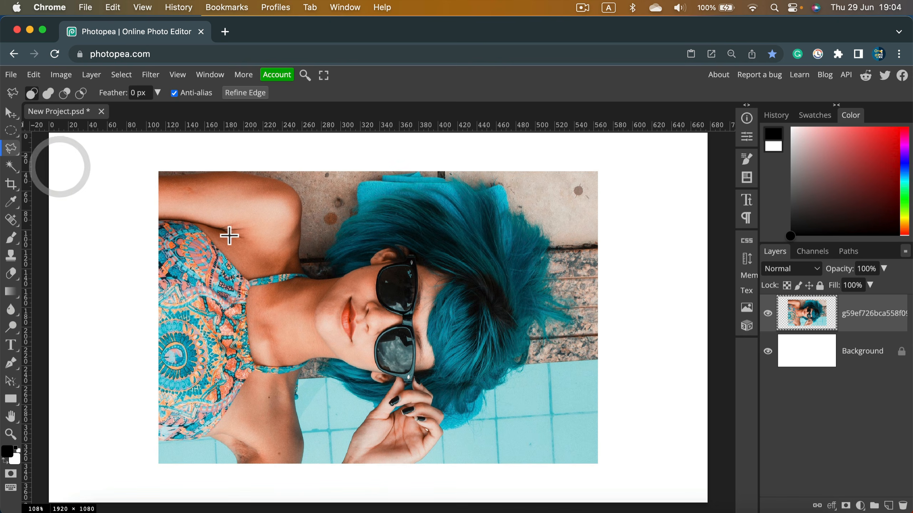
pyautogui.click(239, 298)
pyautogui.click(305, 292)
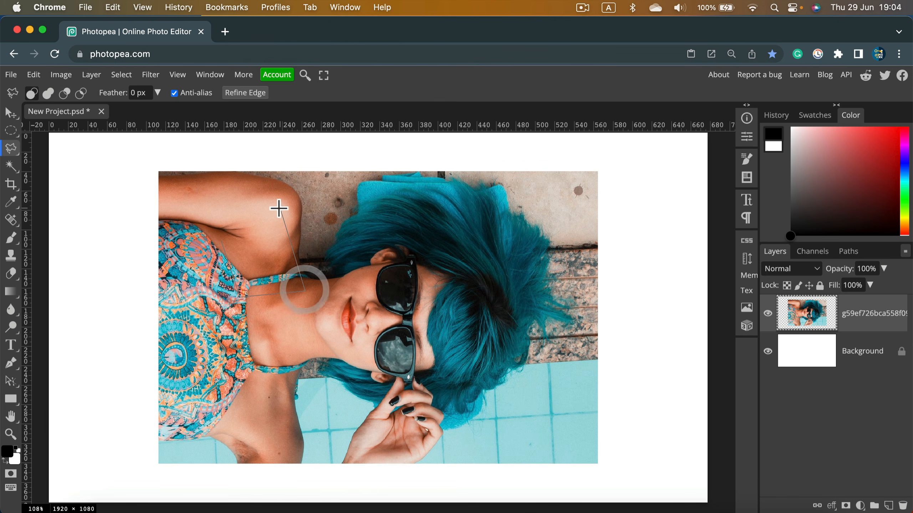
pyautogui.click(281, 209)
pyautogui.click(224, 198)
pyautogui.doubleClick(197, 223)
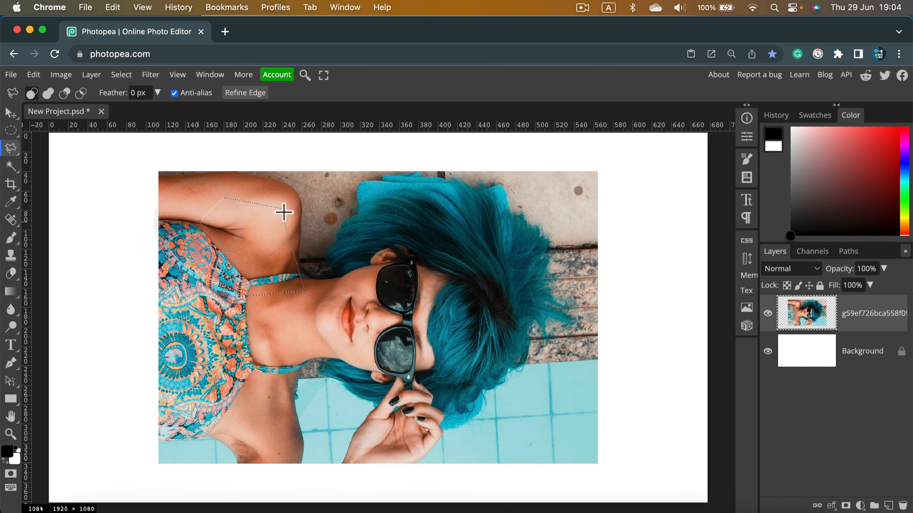
pyautogui.press('super+d')
# Trace a Magnetic Lasso selection along the upper shoulder's edge and into the hair, and close it near the sunglasses.
pyautogui.click(15, 151)
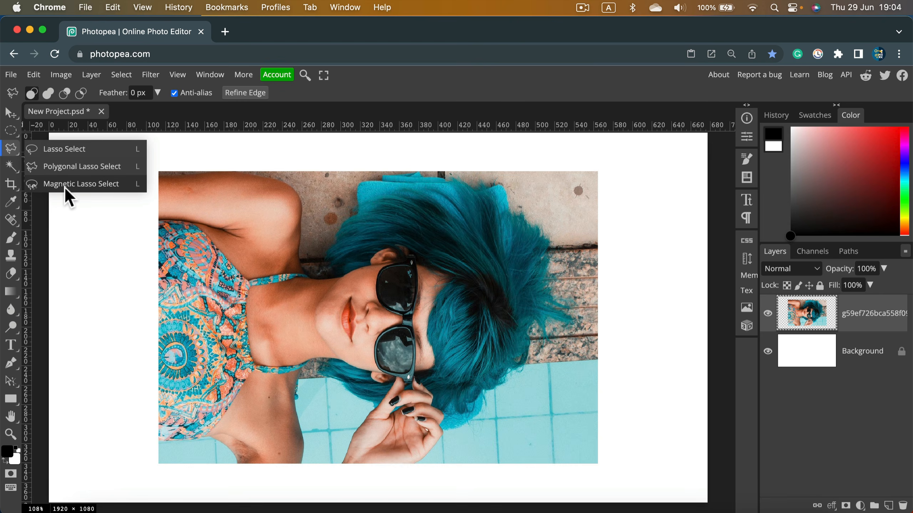
pyautogui.click(64, 186)
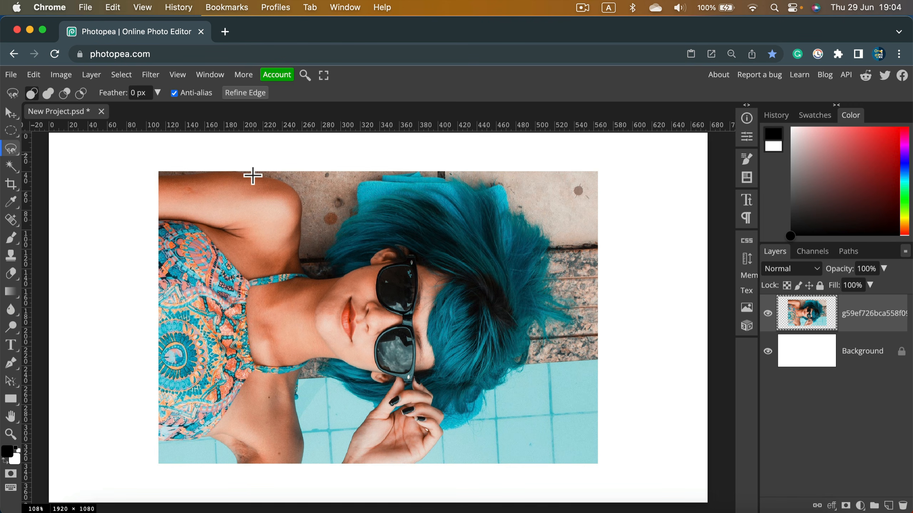
pyautogui.click(292, 186)
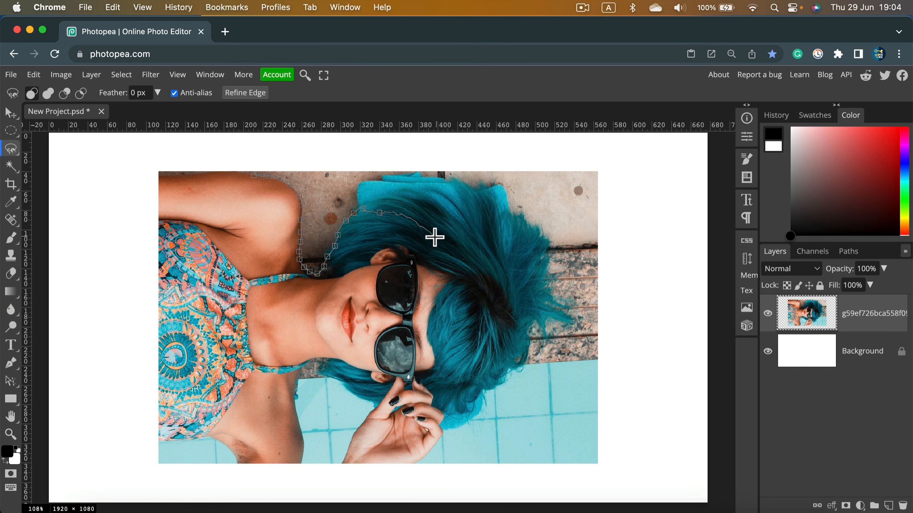
pyautogui.doubleClick(426, 253)
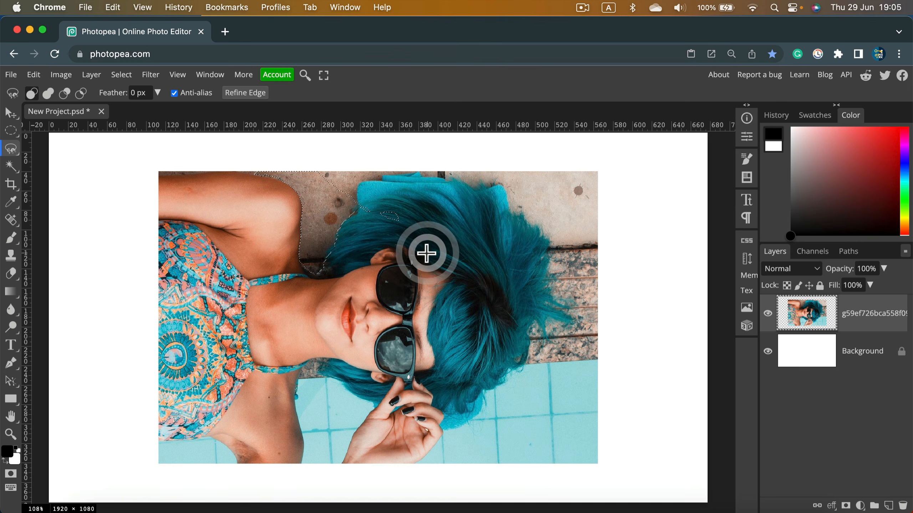
# Clear the lasso selection and select the upper arm's skin with the Magic Wand at a tolerance of 40.
pyautogui.press('super+d')
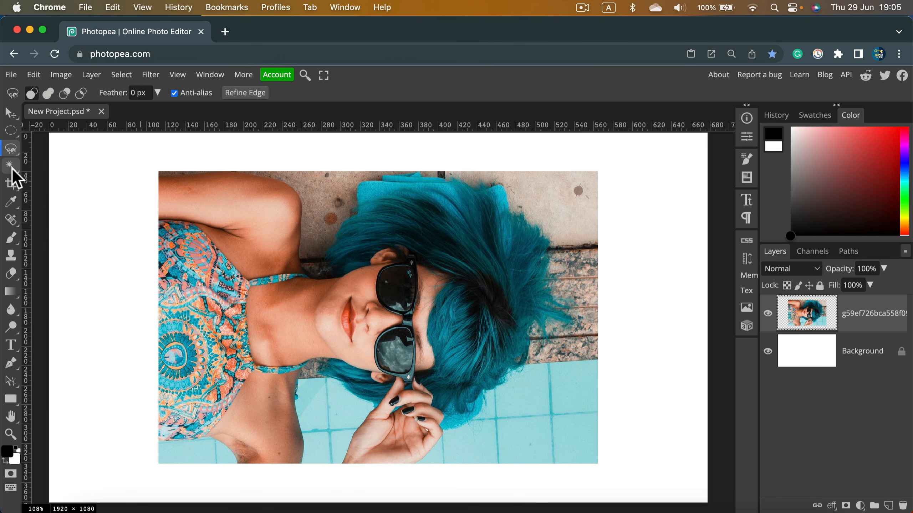
pyautogui.rightClick(13, 169)
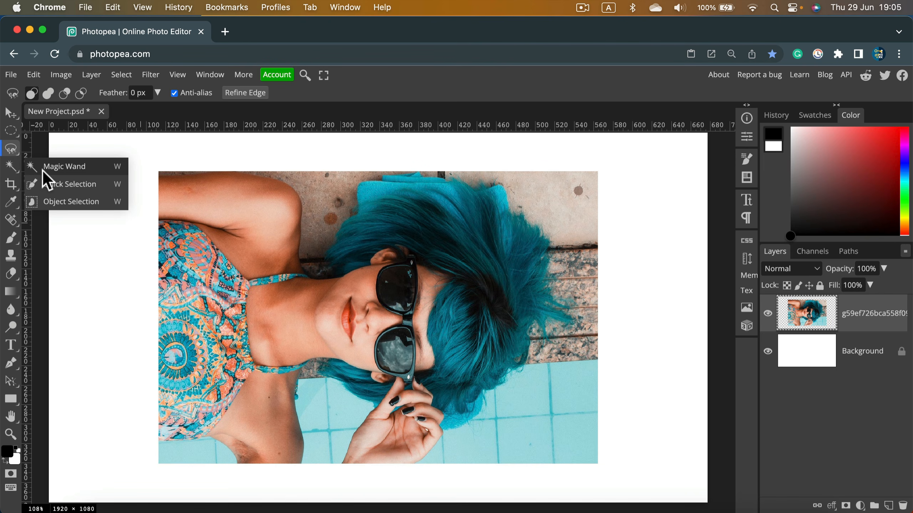
pyautogui.click(63, 167)
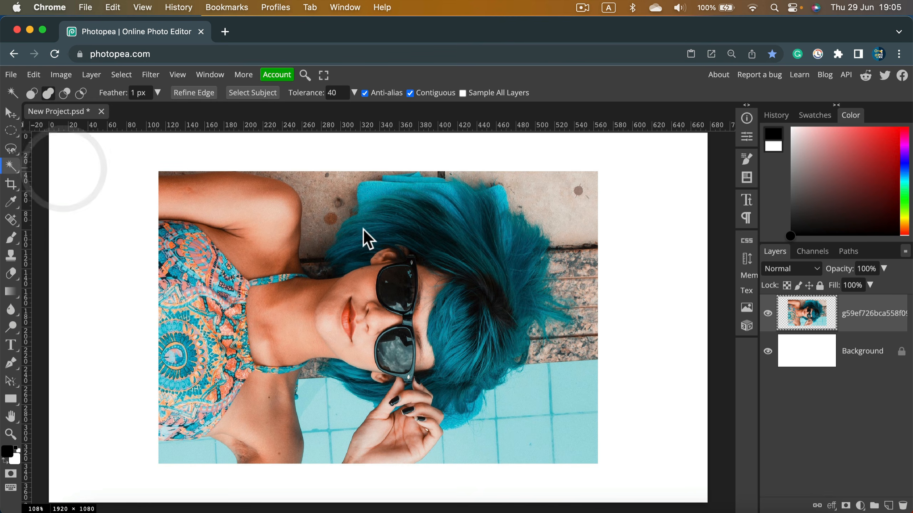
pyautogui.click(258, 210)
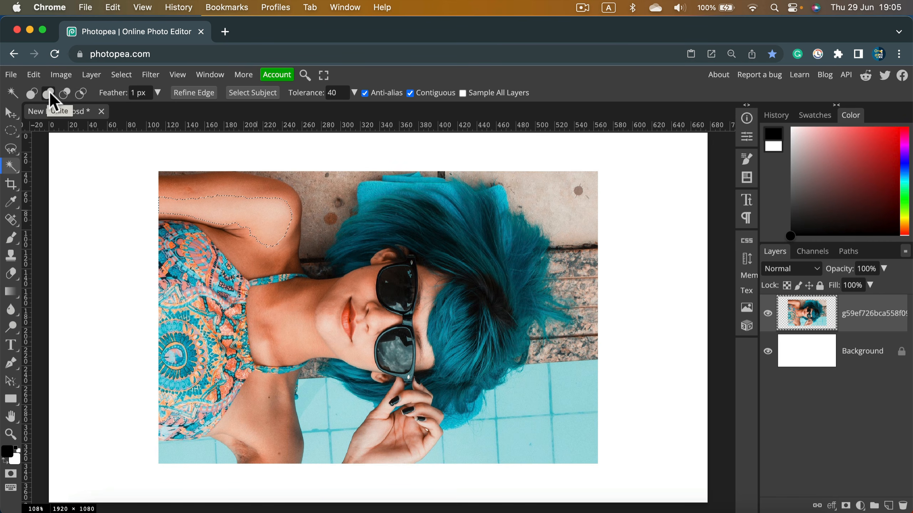
# Add the rest of the upper arm, the neck and the face skin to the selection with the Magic Wand in Unite mode.
pyautogui.click(214, 189)
pyautogui.click(216, 179)
pyautogui.click(278, 311)
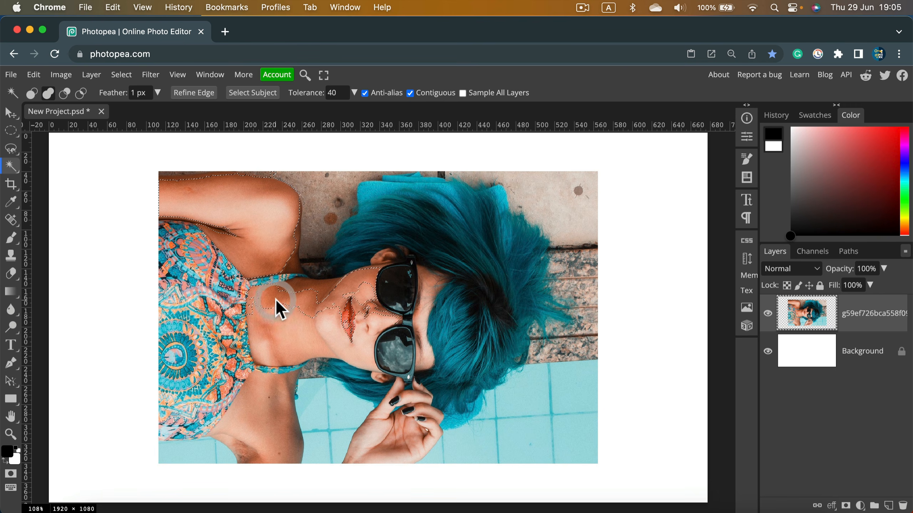
pyautogui.click(312, 297)
pyautogui.click(292, 266)
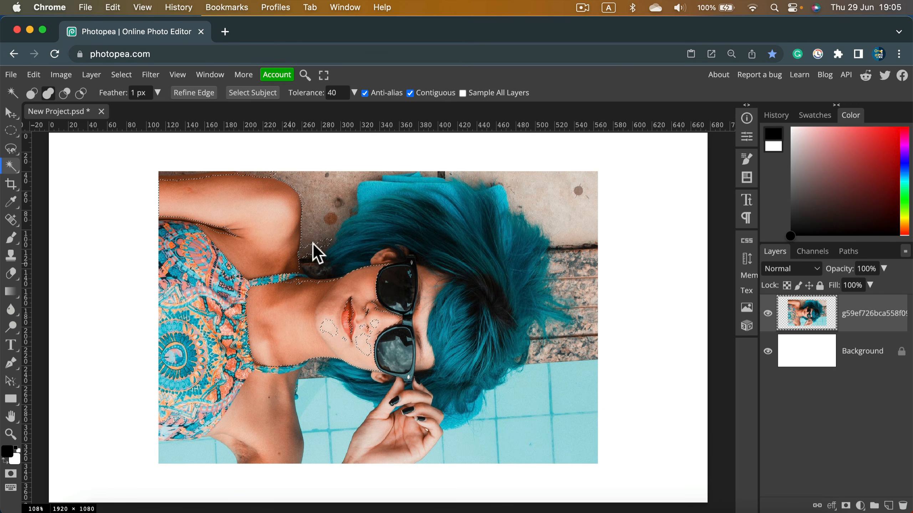
# Subtract the stray patch between the shoulder and the hair with the Magic Wand, and restore the new-selection mode.
pyautogui.click(66, 92)
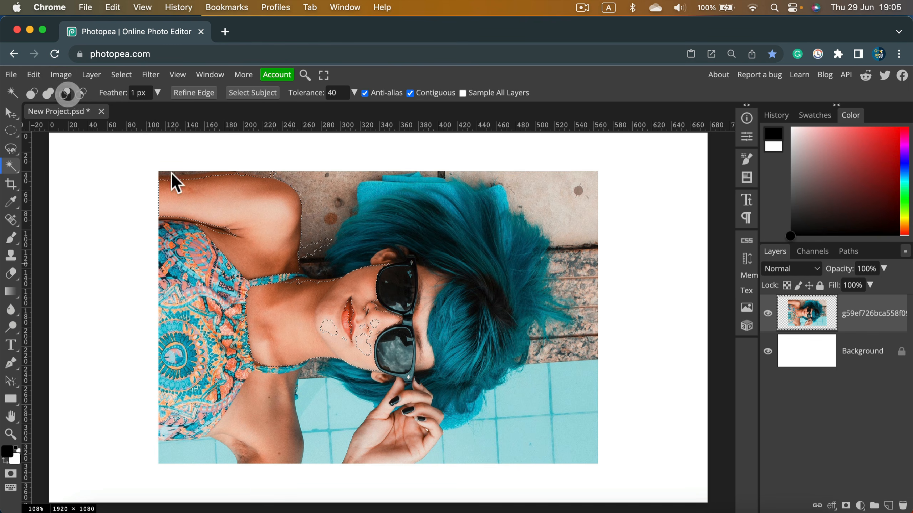
pyautogui.click(323, 242)
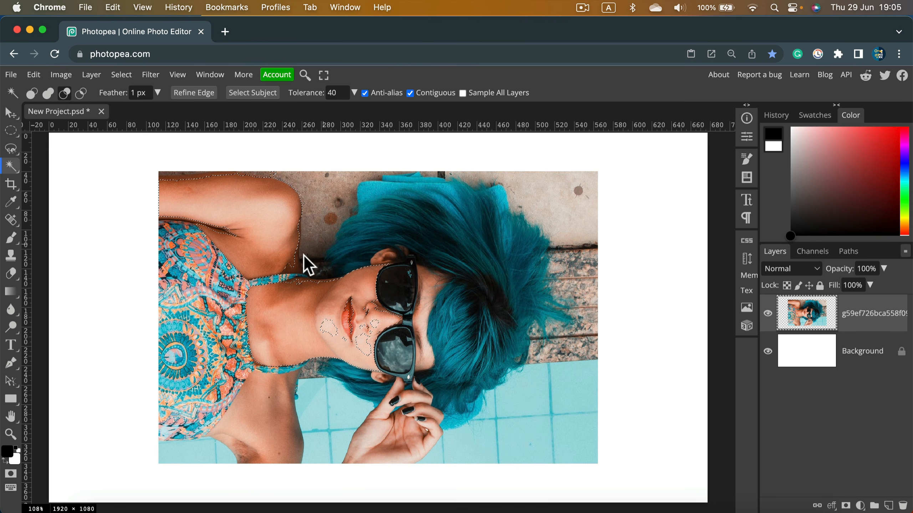
pyautogui.click(32, 92)
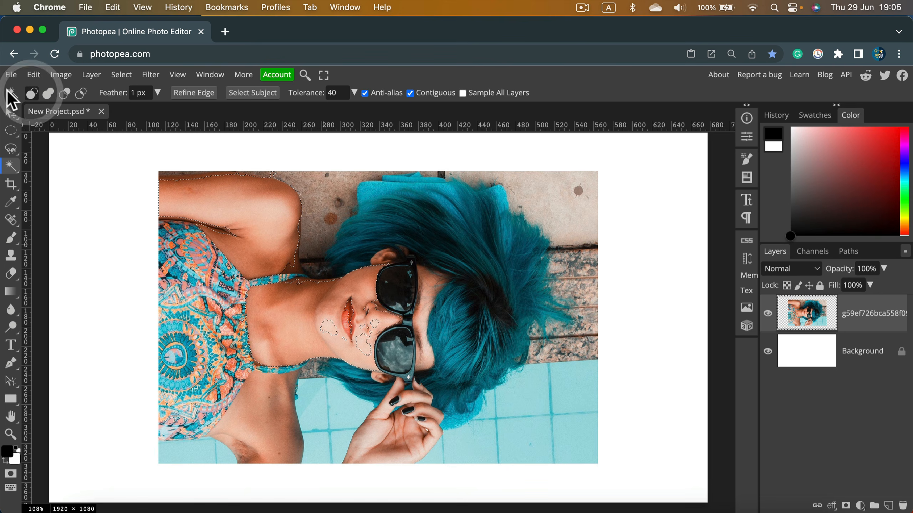
# Clear the Magic Wand selection, brush a Quick Selection over the woman's upper arm, and clear that too.
pyautogui.rightClick(15, 169)
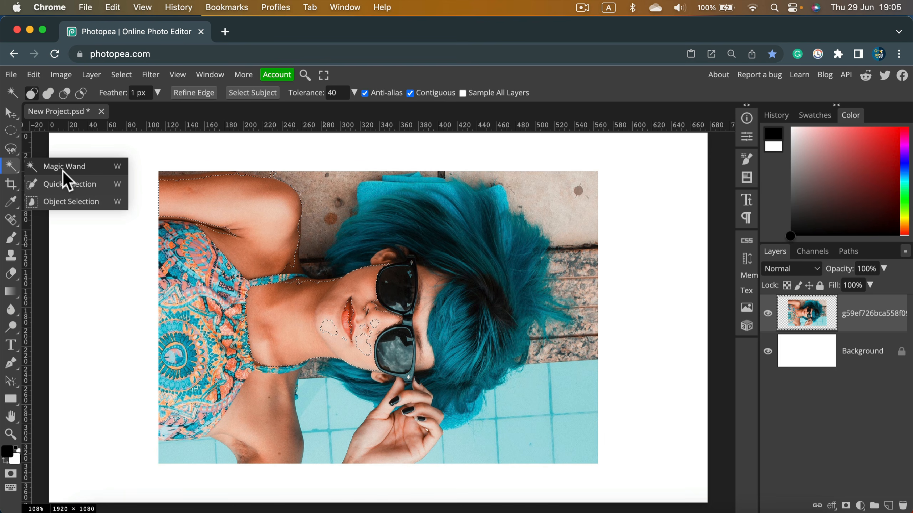
pyautogui.click(65, 185)
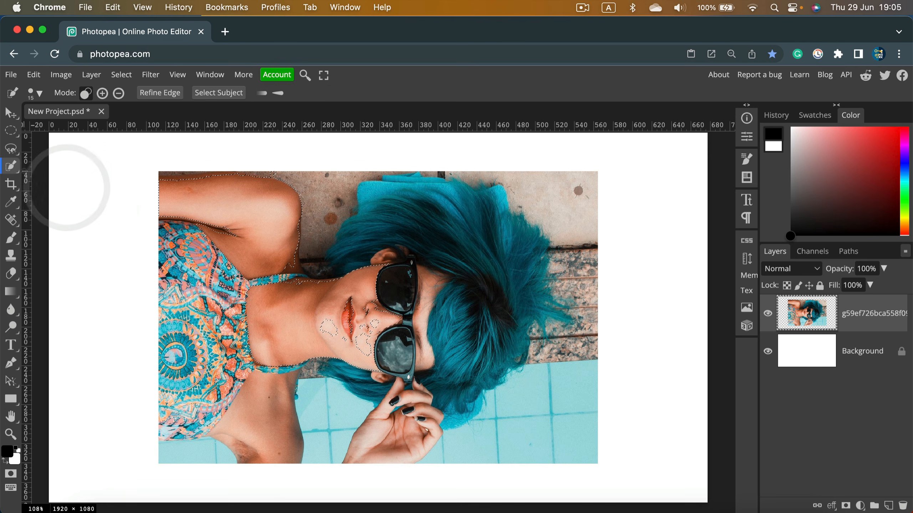
pyautogui.press('super+d')
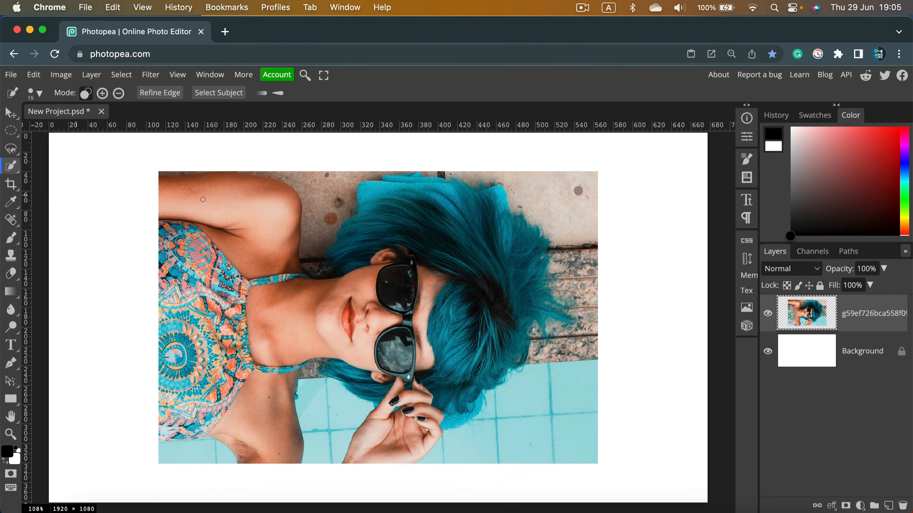
pyautogui.moveTo(269, 243); pyautogui.dragTo(274, 265)
pyautogui.press('shift')
pyautogui.press('super+d')
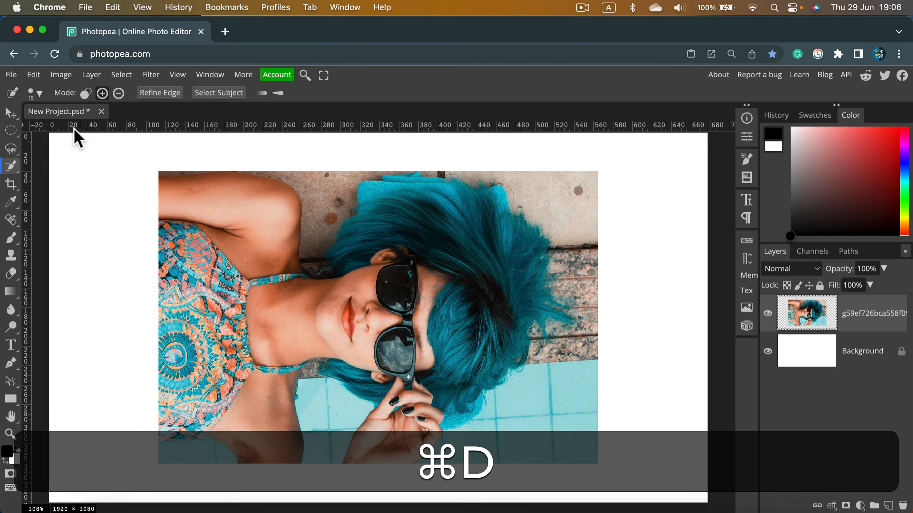
# Frame the woman's head with Object Selection to select her face, and clear the selection.
pyautogui.rightClick(14, 172)
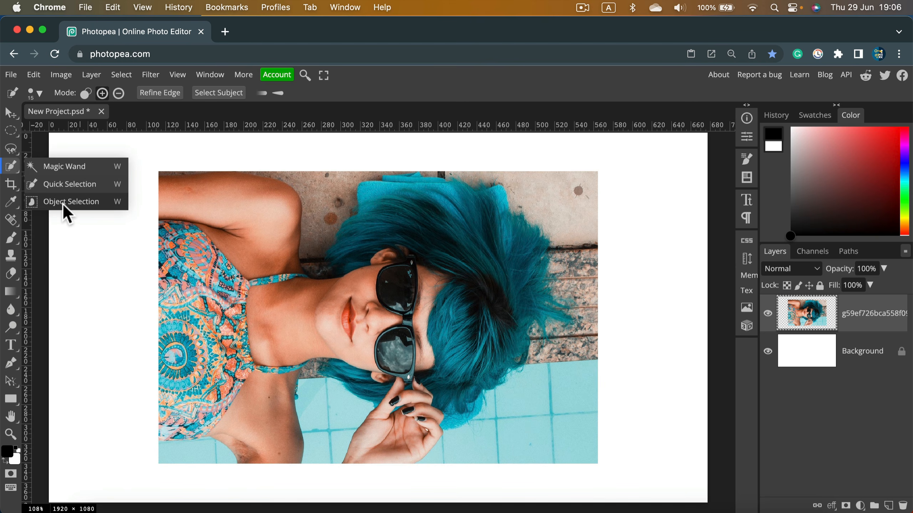
pyautogui.click(63, 203)
pyautogui.click(306, 178)
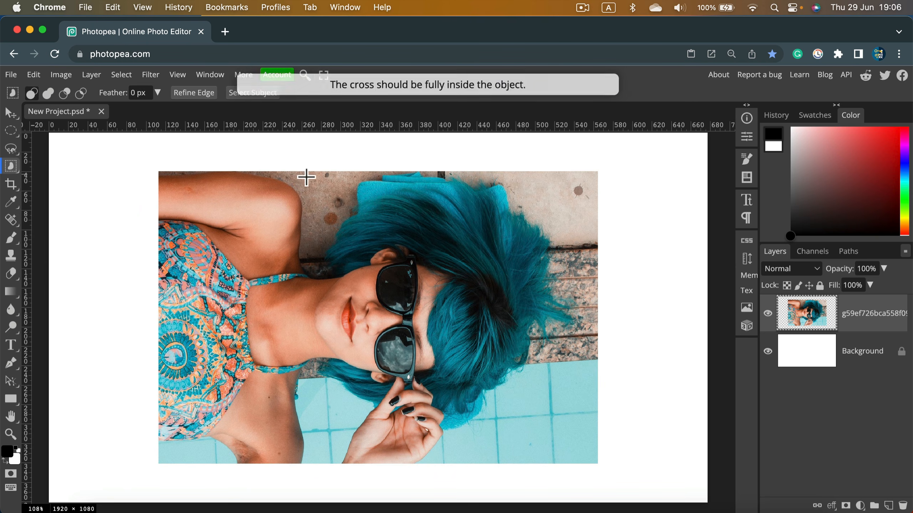
pyautogui.moveTo(305, 177); pyautogui.dragTo(454, 327)
pyautogui.moveTo(560, 418); pyautogui.dragTo(495, 431)
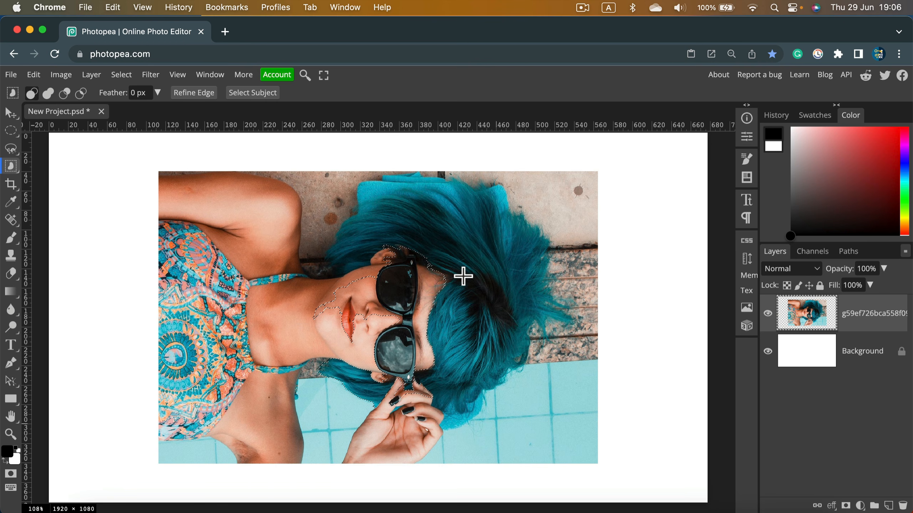
pyautogui.press('super+d')
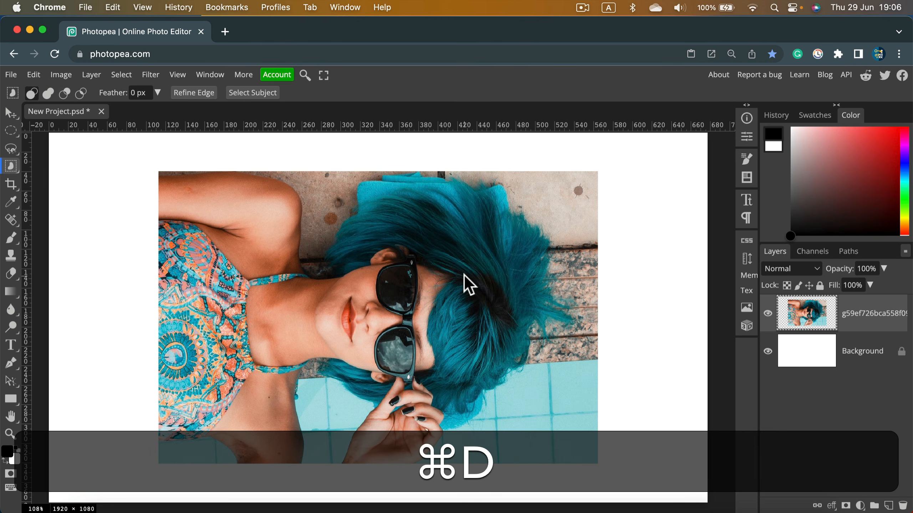
pyautogui.rightClick(11, 166)
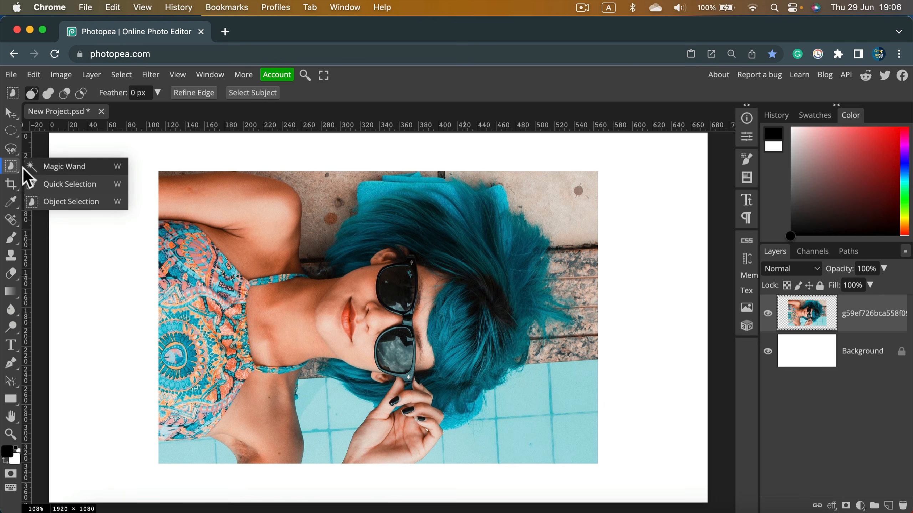
pyautogui.click(11, 131)
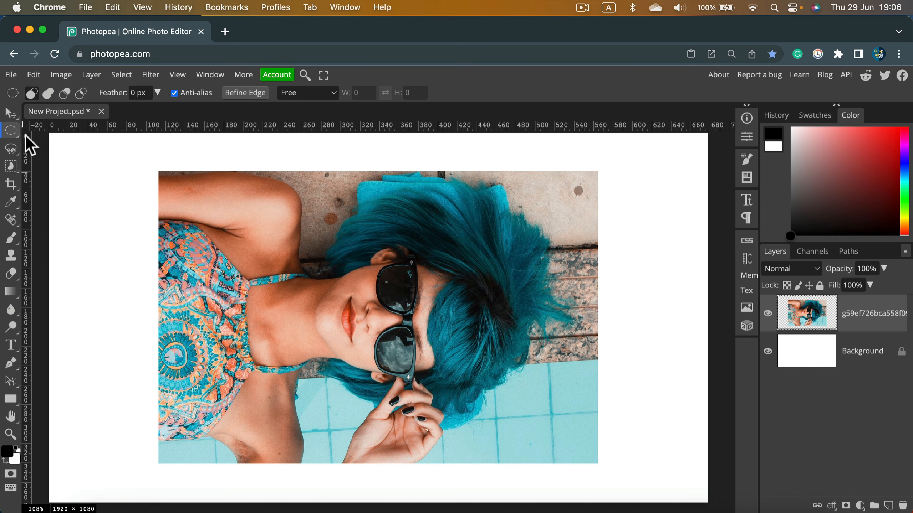
pyautogui.rightClick(14, 135)
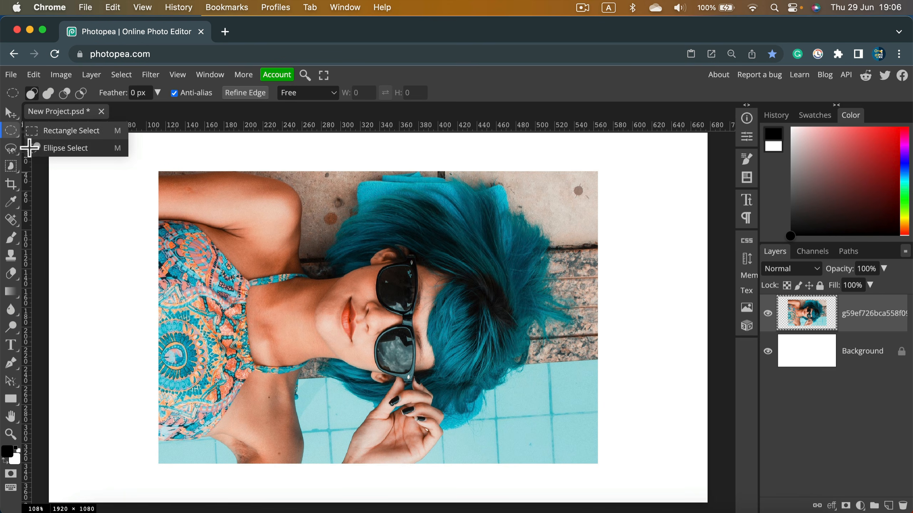
pyautogui.rightClick(11, 148)
pyautogui.click(53, 146)
pyautogui.rightClick(5, 168)
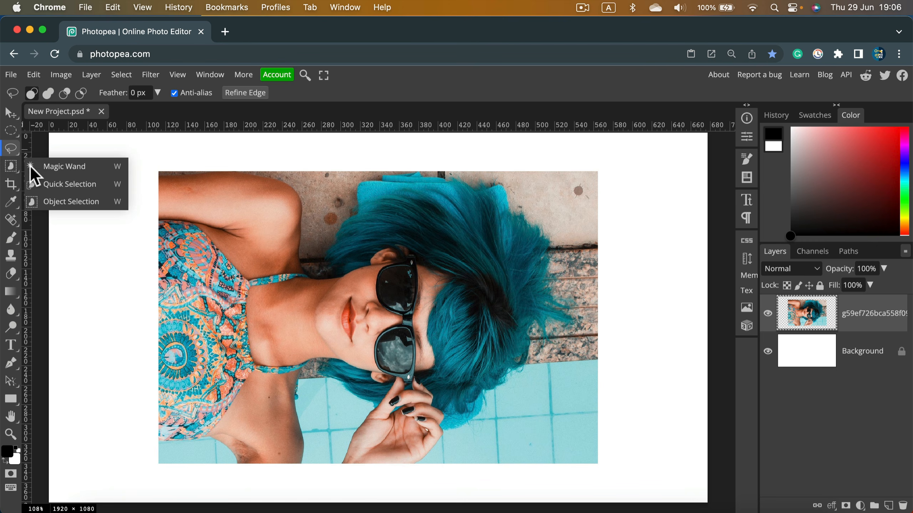
pyautogui.click(43, 165)
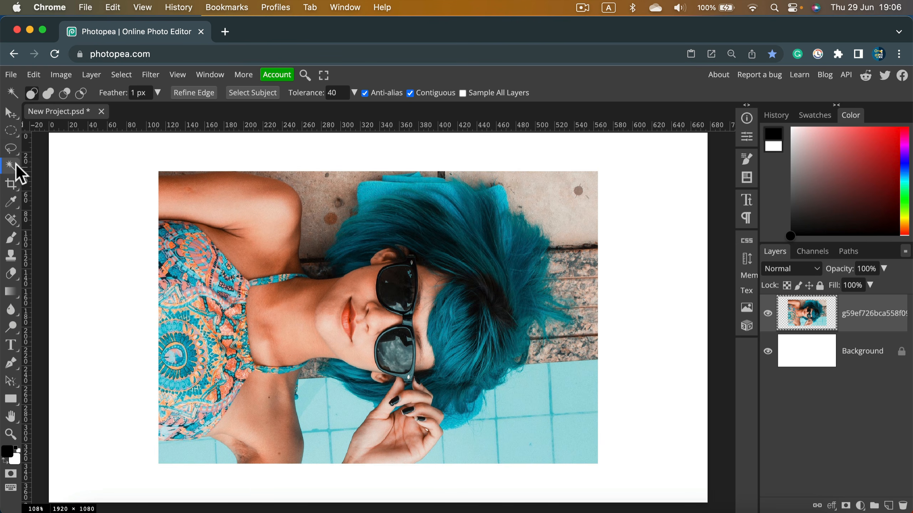
# Crop the white margins at the canvas's left and top edges, to a canvas of about 1744 × 979 px.
pyautogui.click(15, 192)
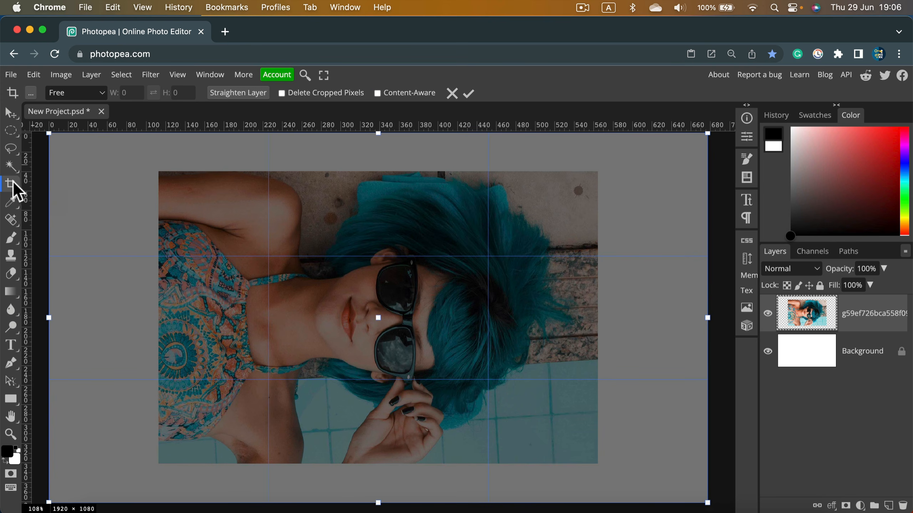
pyautogui.moveTo(46, 317); pyautogui.dragTo(109, 318)
pyautogui.moveTo(409, 134); pyautogui.dragTo(408, 168)
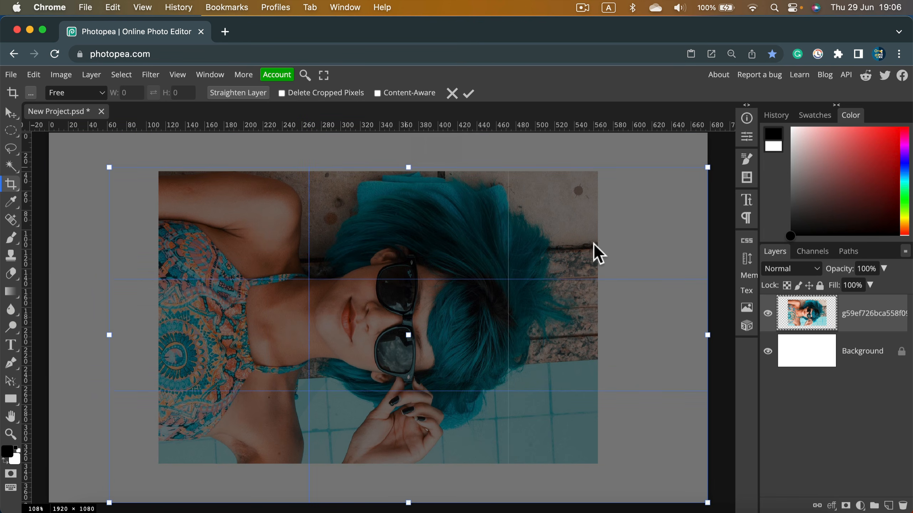
pyautogui.click(467, 94)
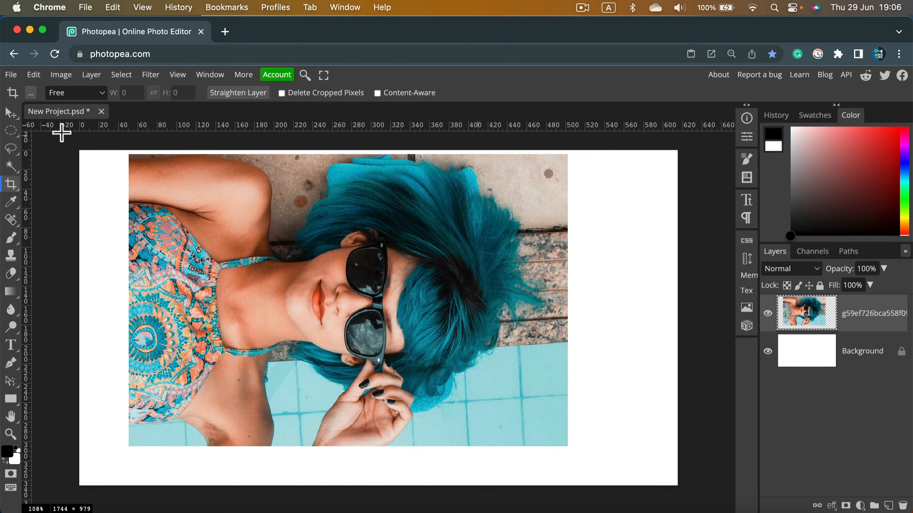
# Crop the canvas on all four sides to the photo's edges, to about 1263 × 843 px.
pyautogui.click(11, 184)
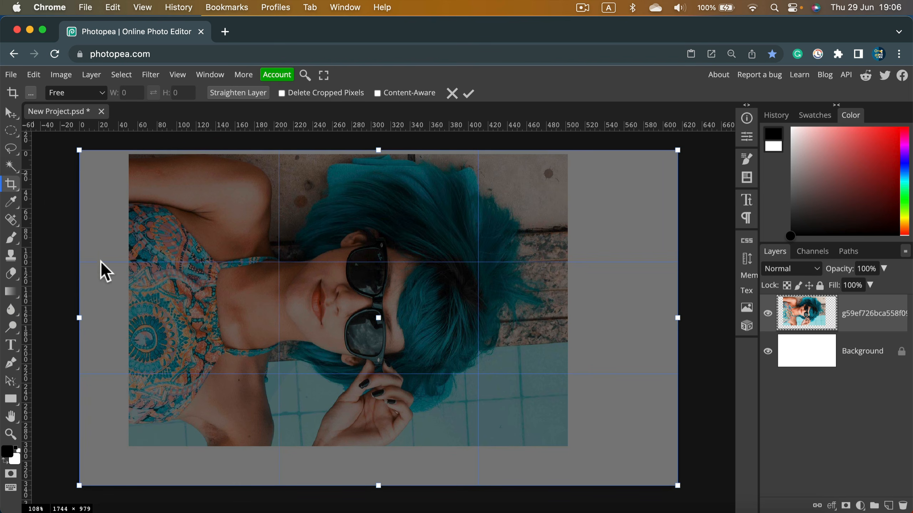
pyautogui.moveTo(75, 317); pyautogui.dragTo(131, 318)
pyautogui.moveTo(406, 149); pyautogui.dragTo(405, 155)
pyautogui.moveTo(677, 321); pyautogui.dragTo(566, 344)
pyautogui.moveTo(350, 486); pyautogui.dragTo(363, 444)
pyautogui.click(472, 92)
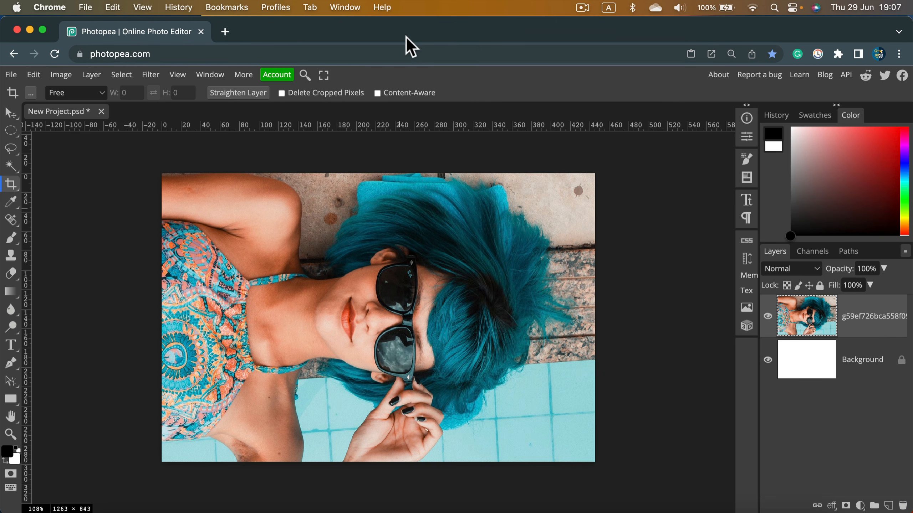
# Extend the canvas beyond the photo's right edge to about 1445 × 843 px using a Content-Aware crop.
pyautogui.click(10, 185)
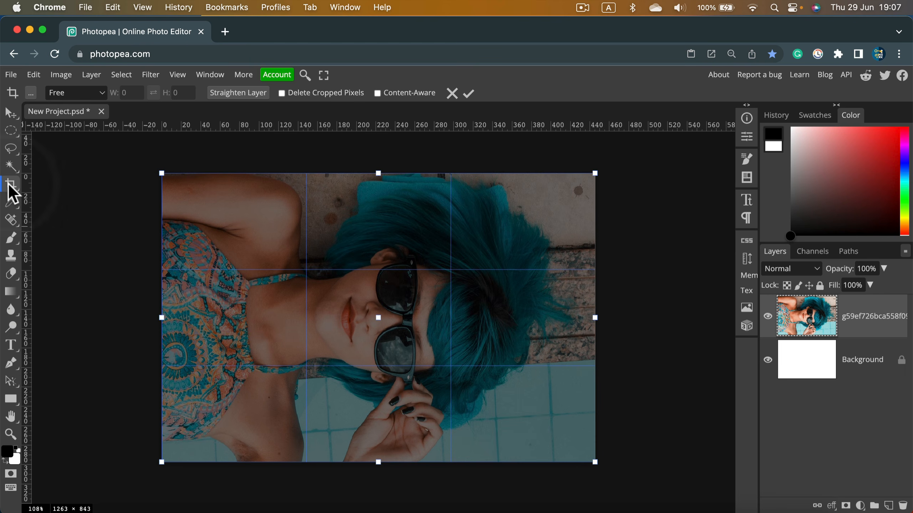
pyautogui.click(378, 93)
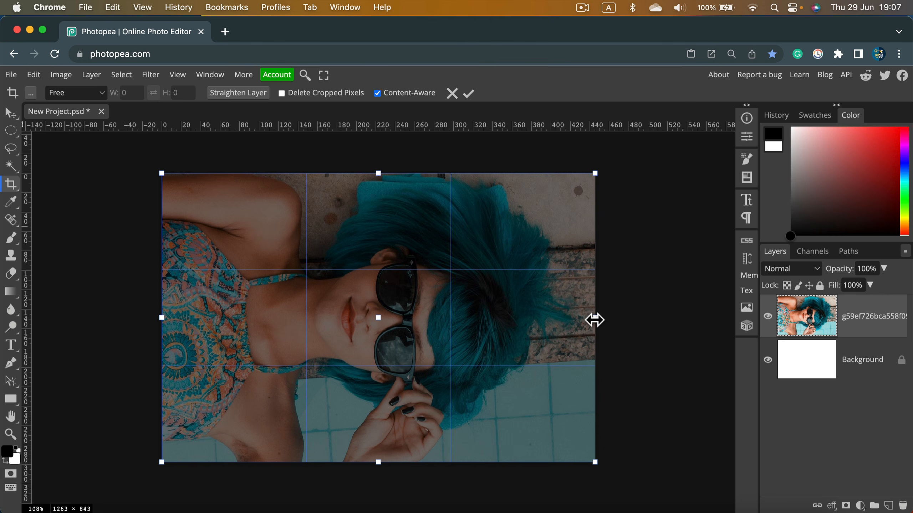
pyautogui.moveTo(595, 320); pyautogui.dragTo(658, 319)
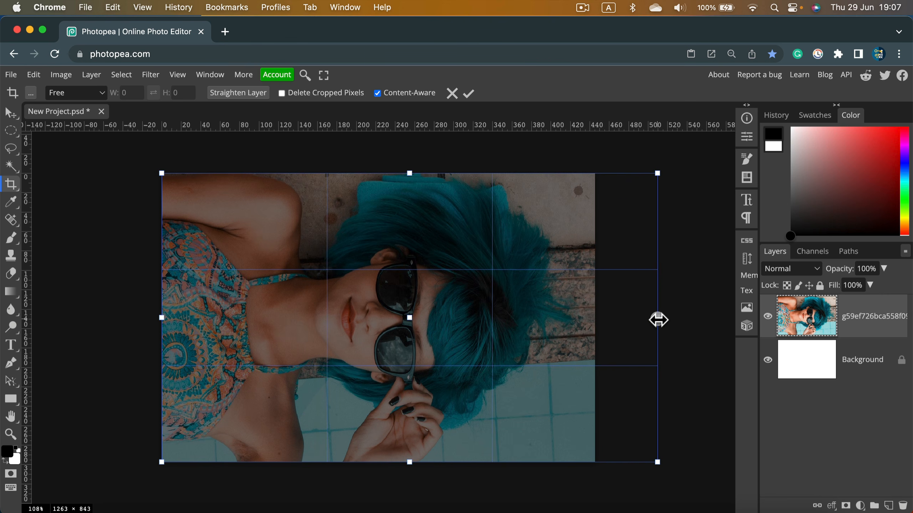
pyautogui.click(467, 93)
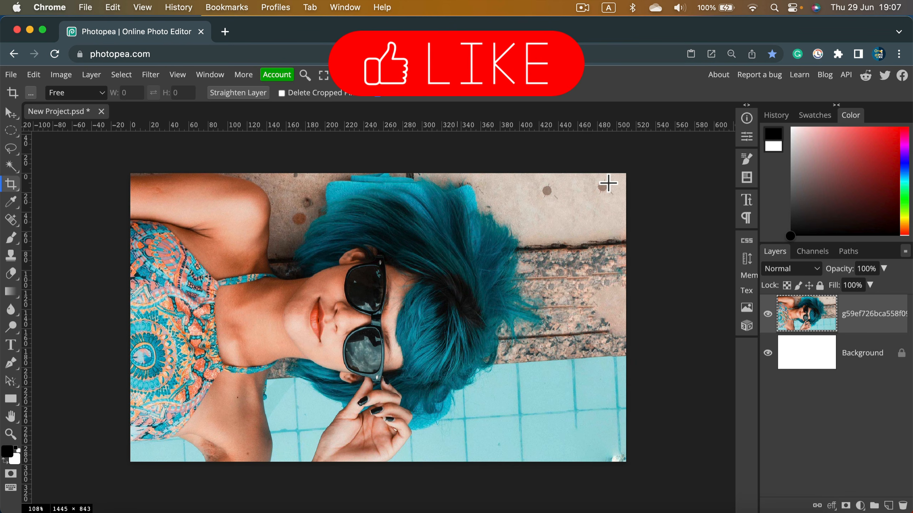
# Undo the Content-Aware crop and extend the canvas's right edge to about 1432 × 843 px with Content-Aware off.
pyautogui.press('super')
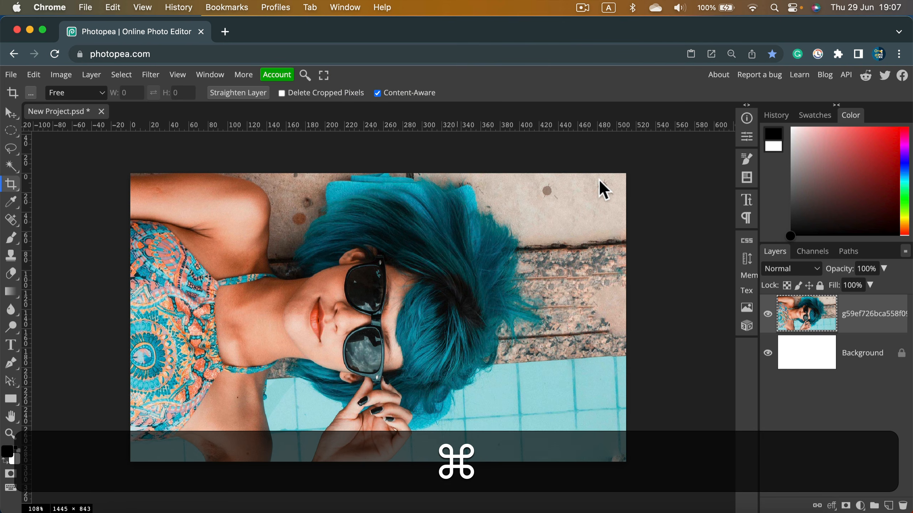
pyautogui.press('super+z')
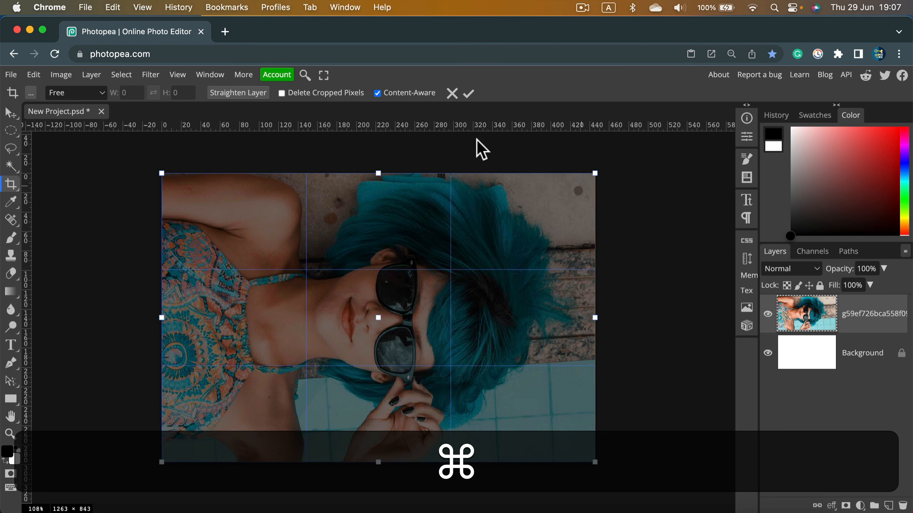
pyautogui.click(378, 94)
pyautogui.moveTo(594, 318); pyautogui.dragTo(652, 319)
pyautogui.click(468, 94)
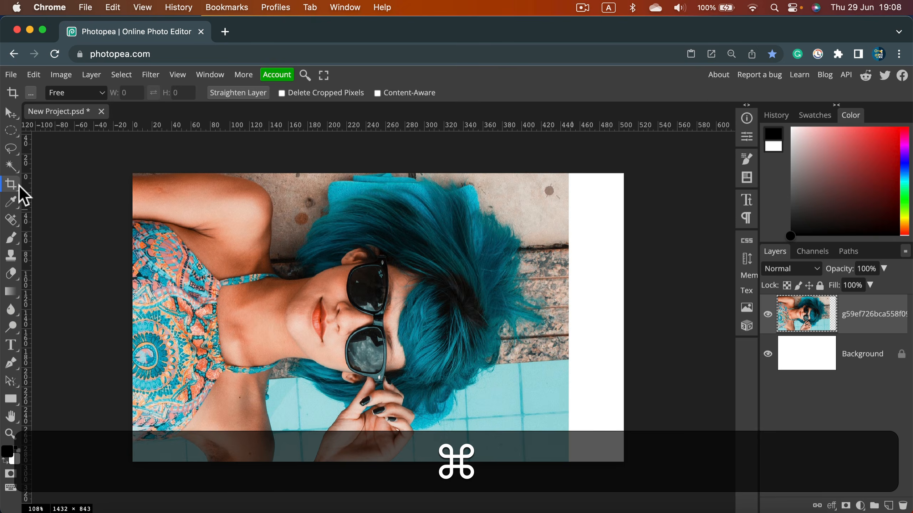
pyautogui.click(20, 185)
pyautogui.click(452, 94)
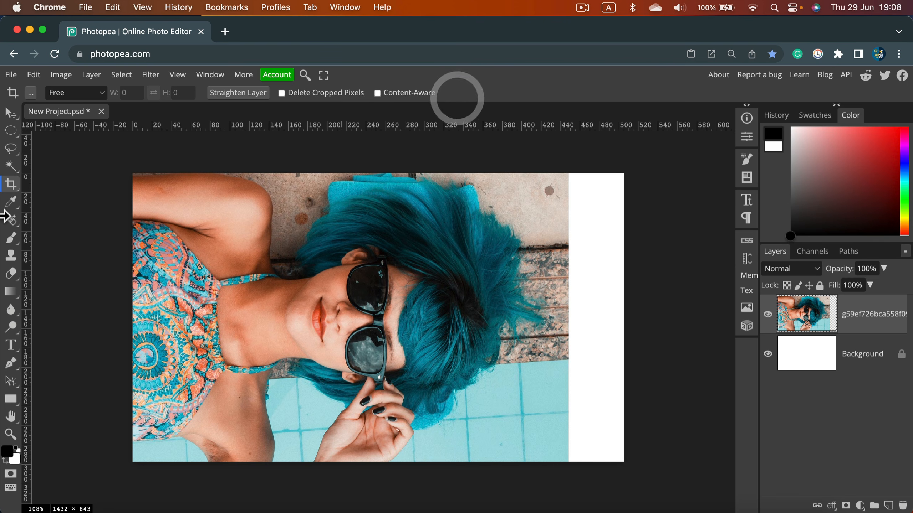
# Sample foreground colours with the Eyedropper from the skin, hair, stone, pool and face, ending on an orange from the dress pattern.
pyautogui.rightClick(10, 205)
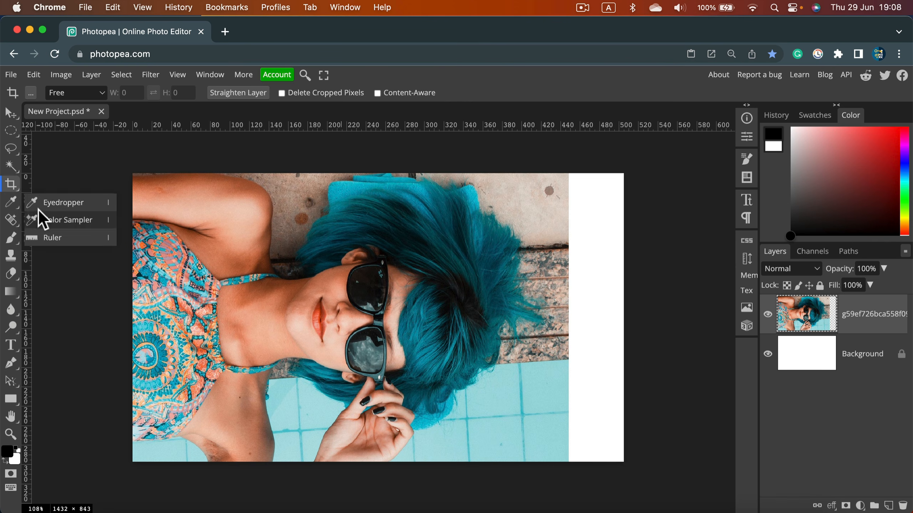
pyautogui.click(79, 203)
pyautogui.click(197, 191)
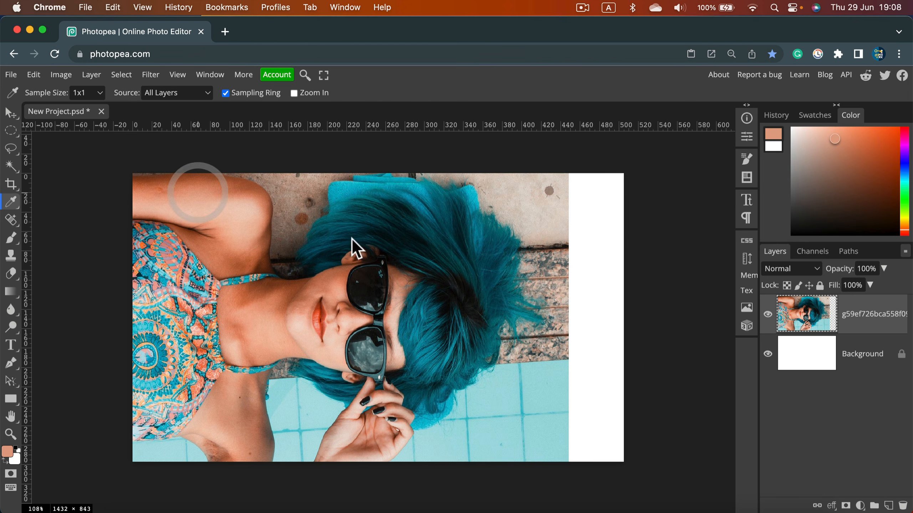
pyautogui.click(471, 241)
pyautogui.click(453, 348)
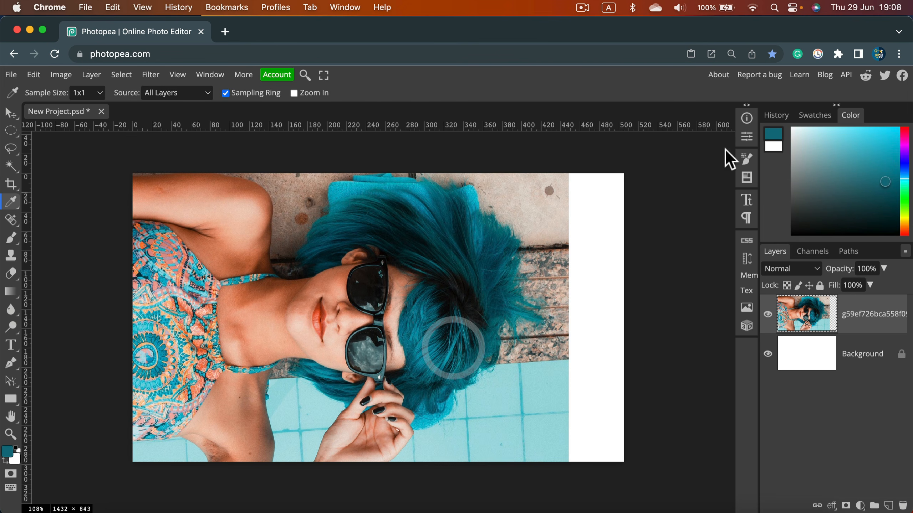
pyautogui.click(545, 218)
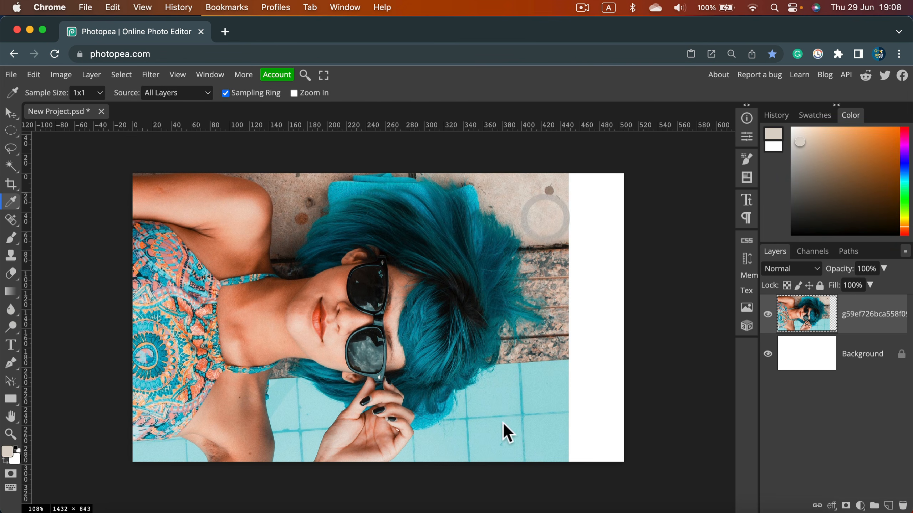
pyautogui.click(503, 425)
pyautogui.click(392, 356)
pyautogui.click(198, 351)
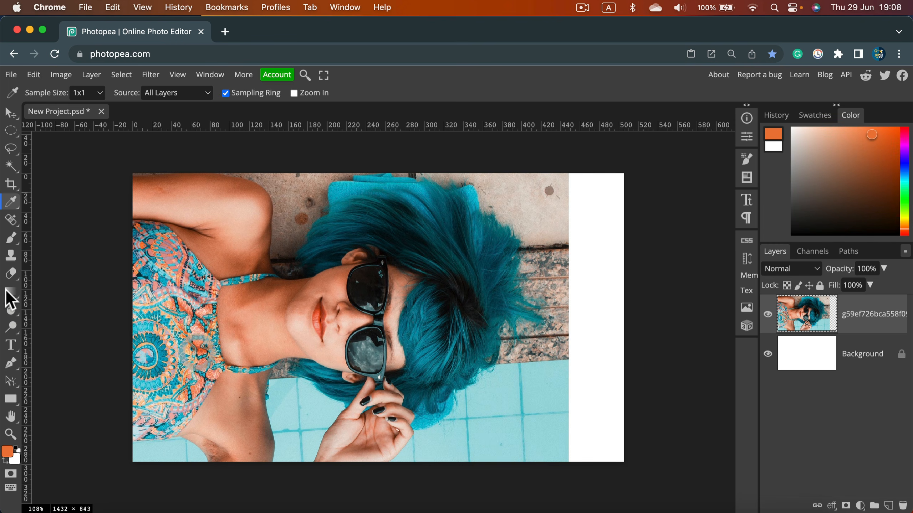
# Place three Color Sampler points on the skin around the woman's upper arm and shoulder.
pyautogui.click(16, 199)
pyautogui.click(85, 220)
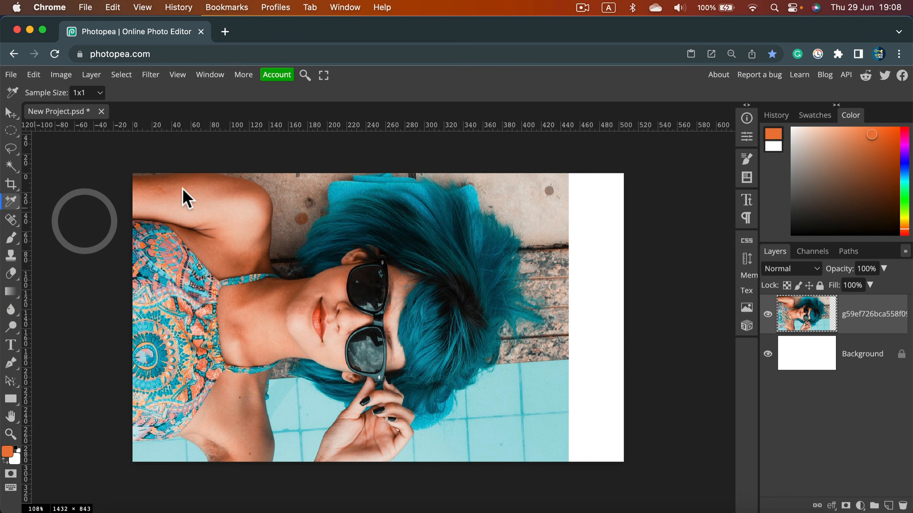
pyautogui.click(182, 190)
pyautogui.click(206, 250)
pyautogui.click(246, 209)
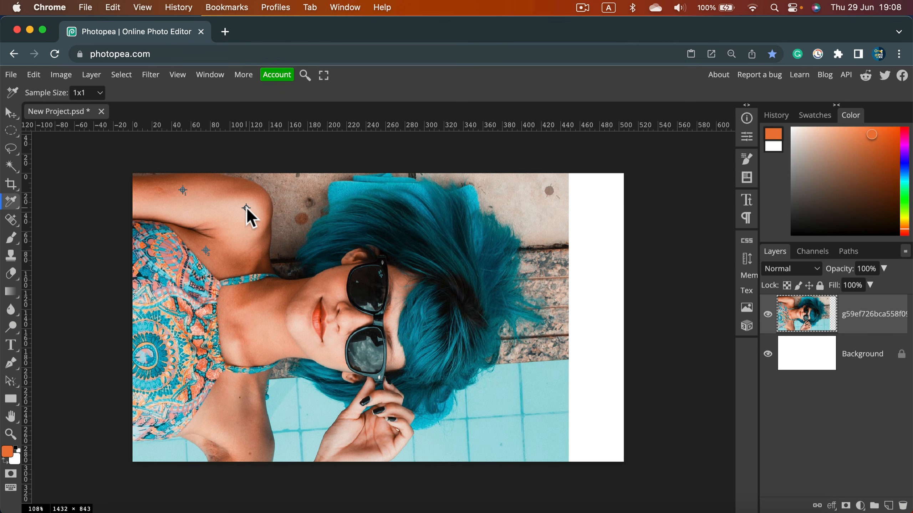
# Try straightening the photo layer along a Ruler line about 386 mm long from the arm to the photo's right edge, and undo it.
pyautogui.click(10, 202)
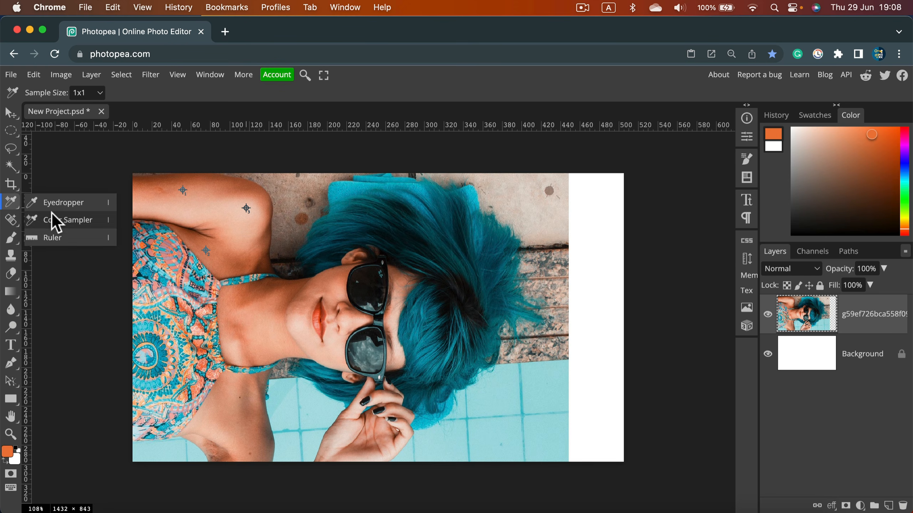
pyautogui.click(58, 238)
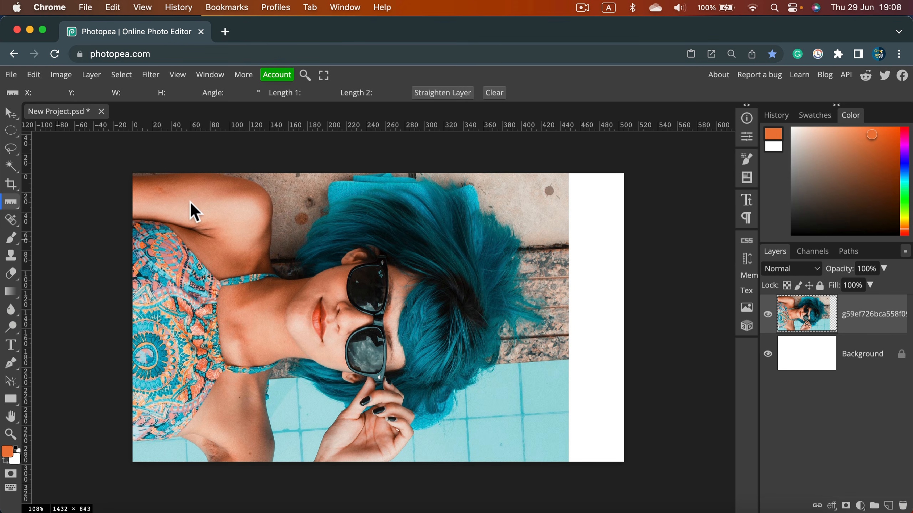
pyautogui.moveTo(190, 203); pyautogui.dragTo(565, 212)
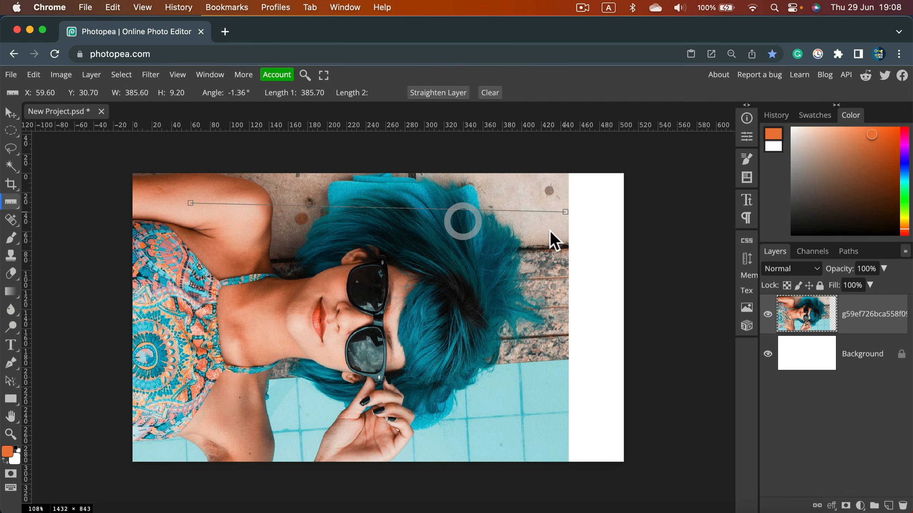
pyautogui.click(436, 92)
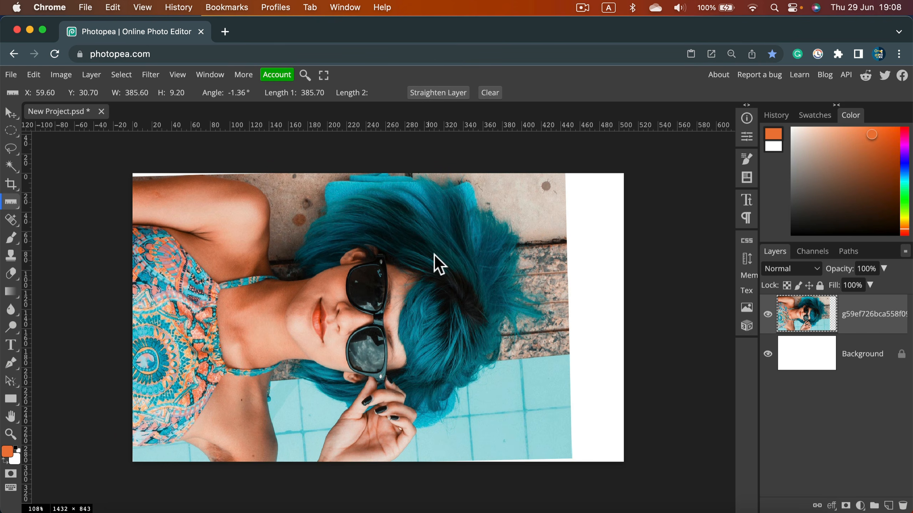
pyautogui.press('super+z')
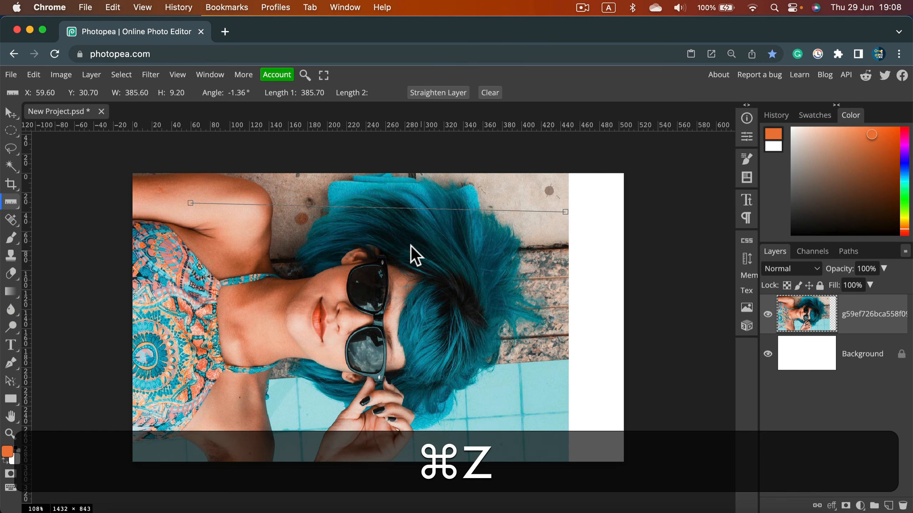
# Try straightening the layer along a ruler line about 51 mm long on the plank seam, undo it and clear the ruler.
pyautogui.moveTo(567, 248); pyautogui.dragTo(565, 248)
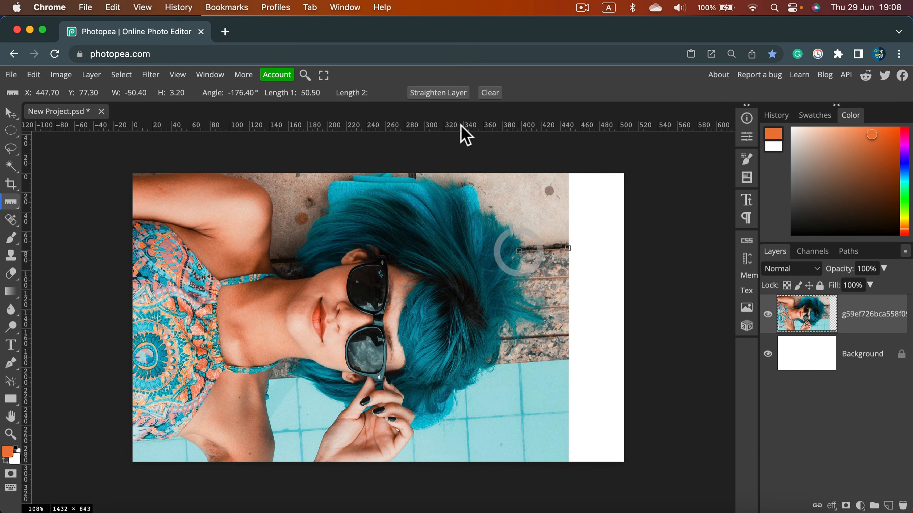
pyautogui.click(436, 92)
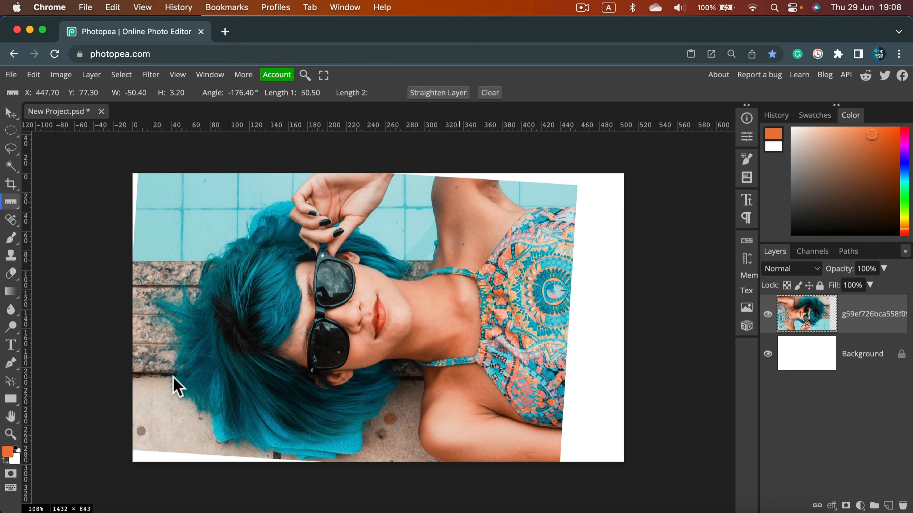
pyautogui.press('super+z')
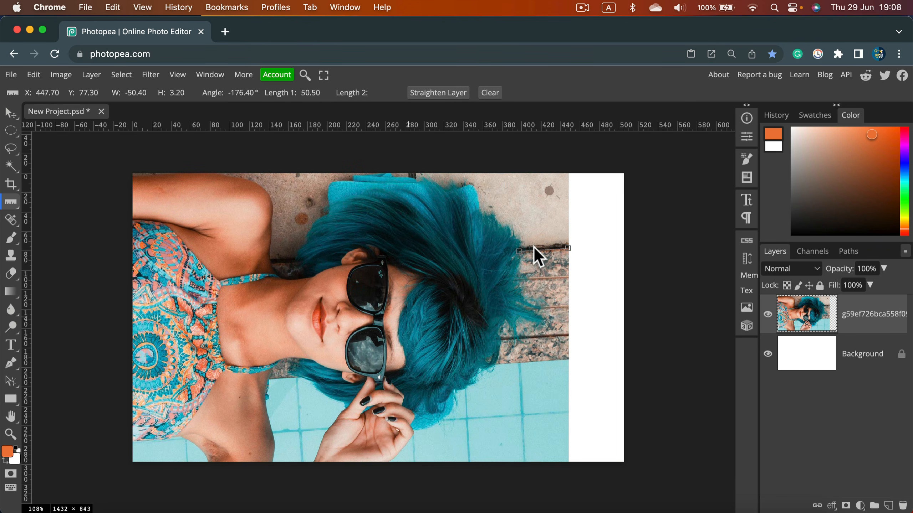
pyautogui.press('super+z')
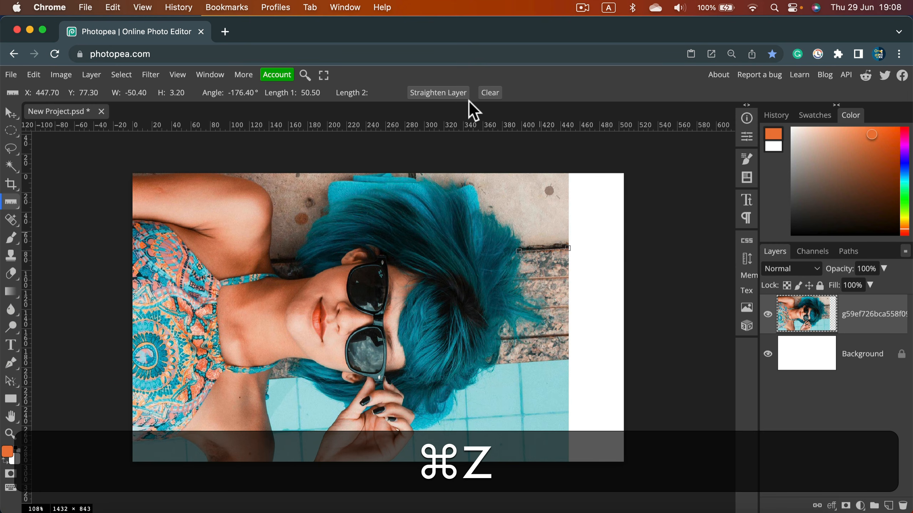
pyautogui.click(486, 92)
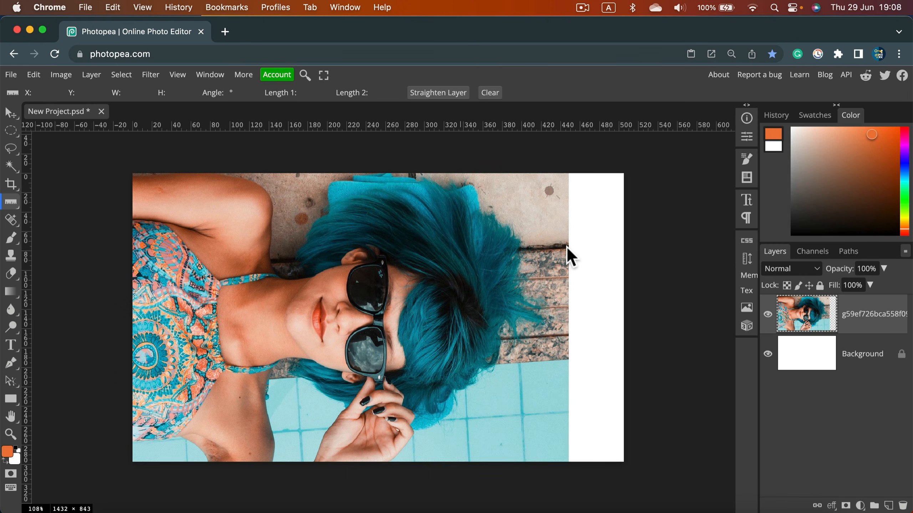
# Try straightening the layer along a longer ruler line of about 139 mm from the plank seam into the hair, undo it and clear the line.
pyautogui.moveTo(567, 248); pyautogui.dragTo(432, 255)
pyautogui.click(429, 96)
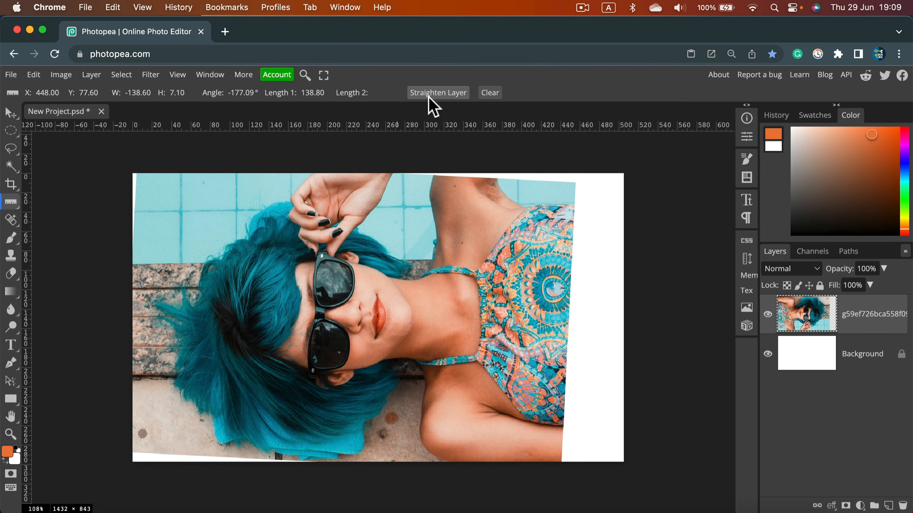
pyautogui.press('super+z')
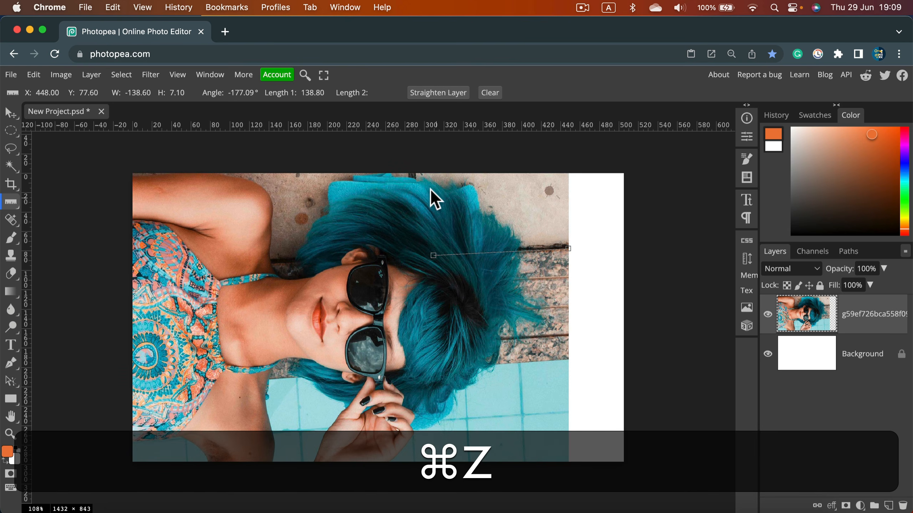
pyautogui.press('super+z')
pyautogui.click(490, 92)
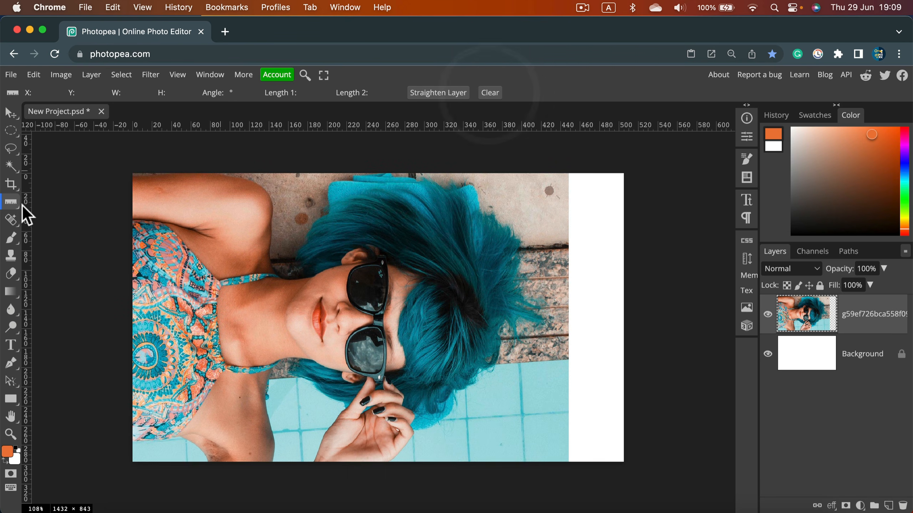
# Straighten the layer along a ruler line about 383 mm long from the dress to the plank seam, check the seam's angle and clear the ruler.
pyautogui.moveTo(197, 275)
pyautogui.mouseDown()
pyautogui.moveTo(336, 251)
pyautogui.moveTo(570, 248)
pyautogui.mouseUp()
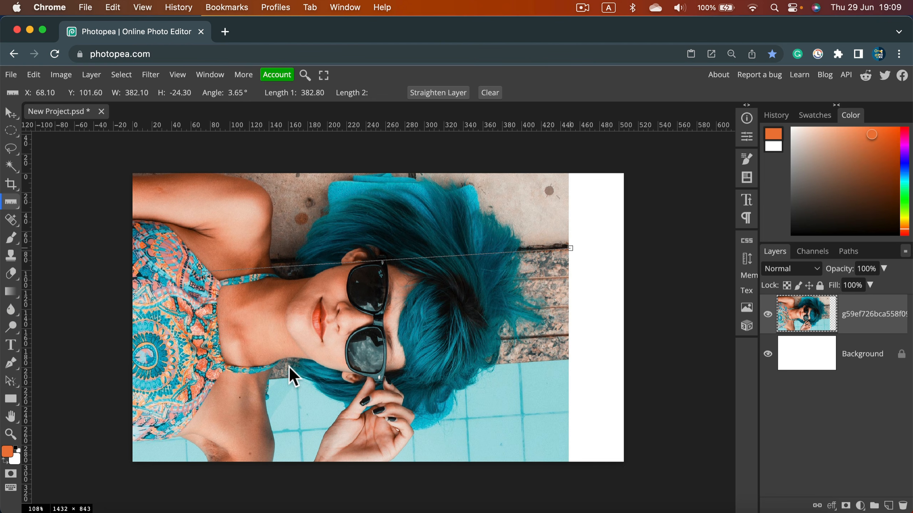
pyautogui.click(453, 90)
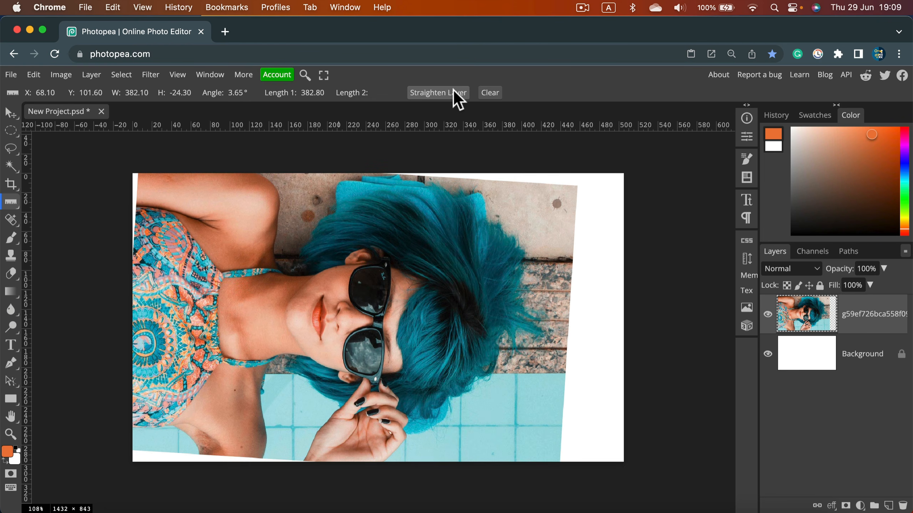
pyautogui.moveTo(571, 262)
pyautogui.mouseDown()
pyautogui.moveTo(289, 275)
pyautogui.moveTo(150, 257)
pyautogui.mouseUp()
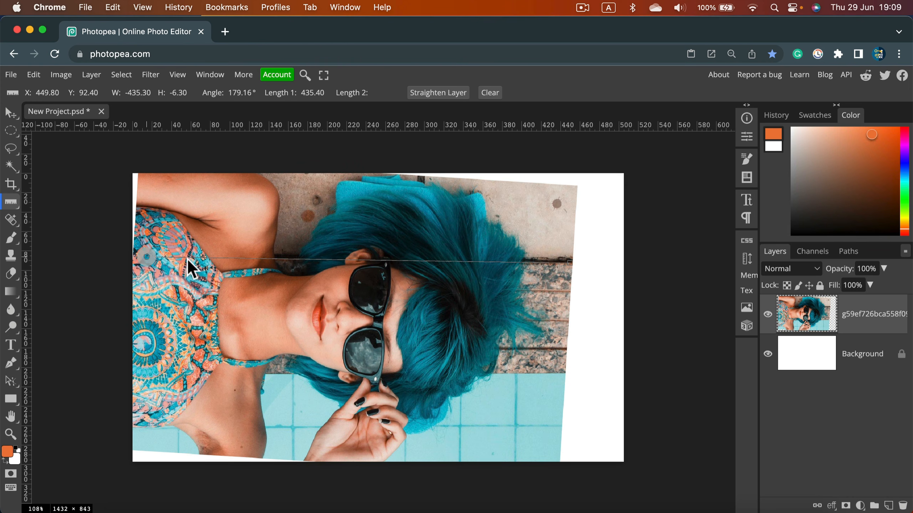
pyautogui.click(490, 93)
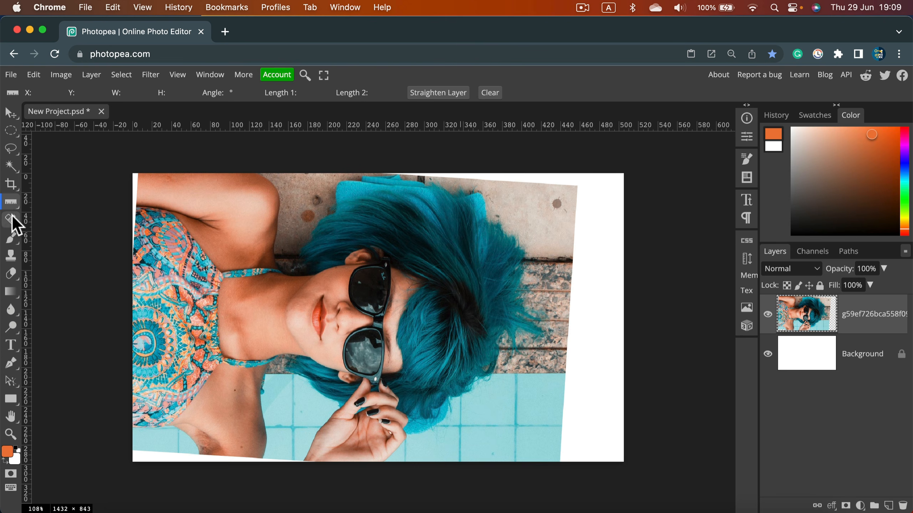
# Perspective-crop the image with the four corners pulled inside the tilted photo, to a canvas of about 1531 × 716 px.
pyautogui.rightClick(6, 197)
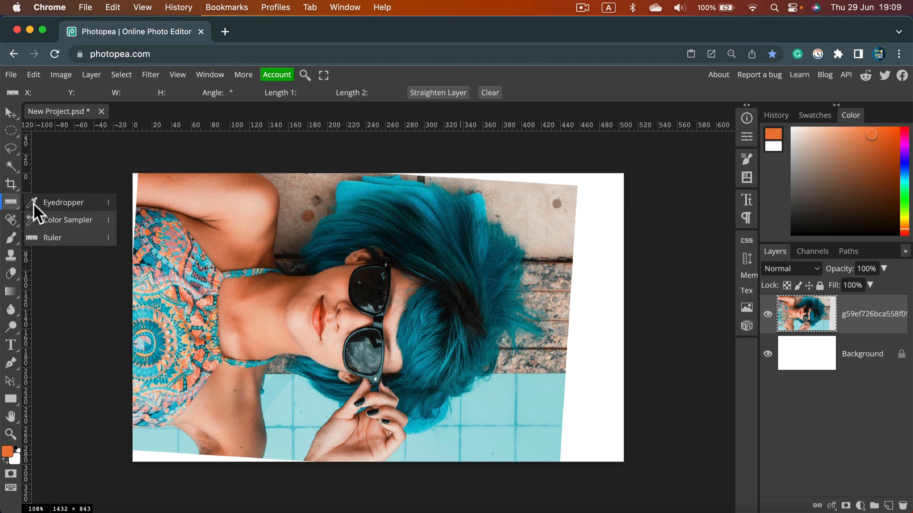
pyautogui.rightClick(5, 190)
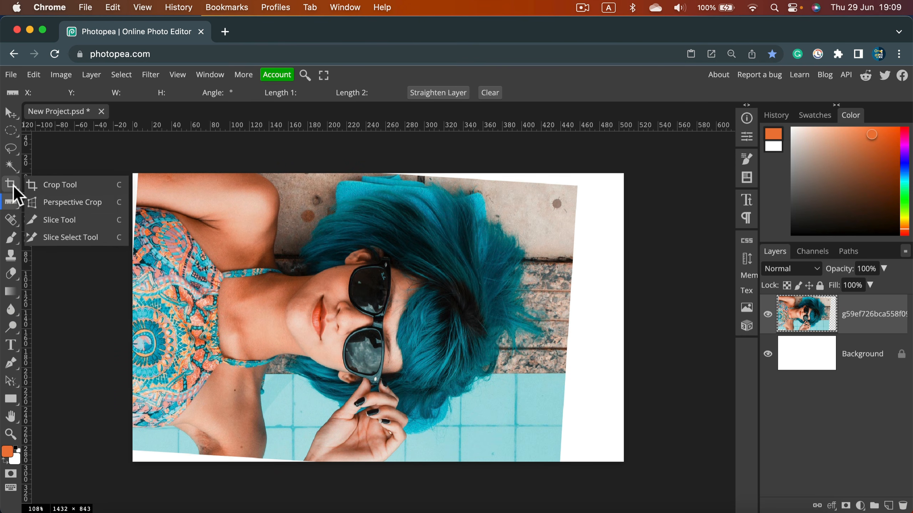
pyautogui.click(52, 204)
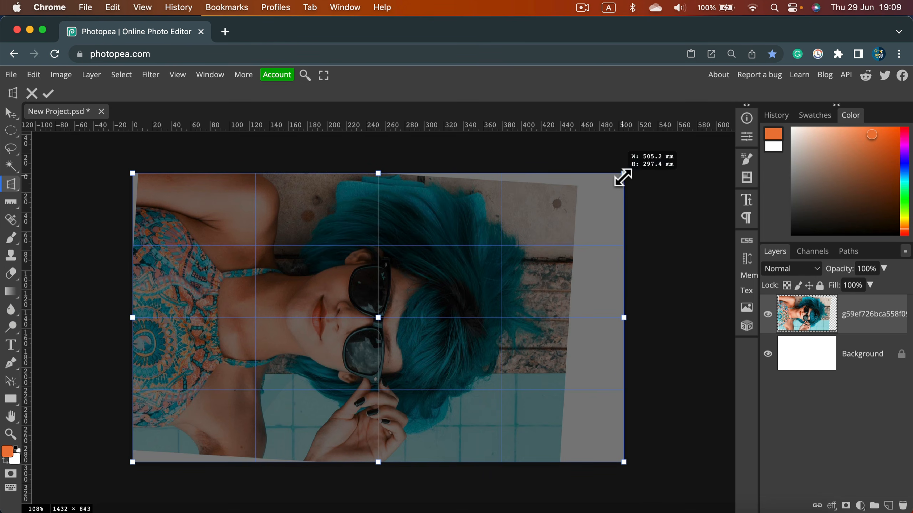
pyautogui.moveTo(624, 176); pyautogui.dragTo(576, 185)
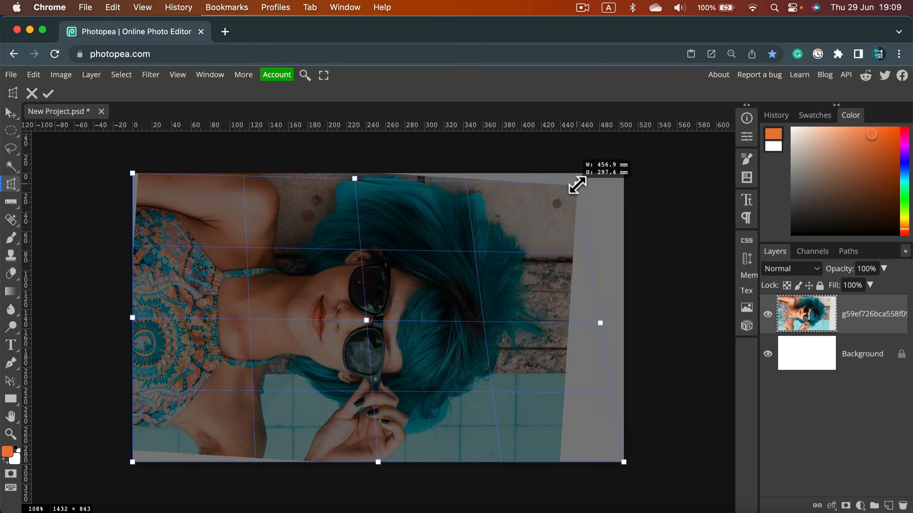
pyautogui.moveTo(621, 464); pyautogui.dragTo(561, 429)
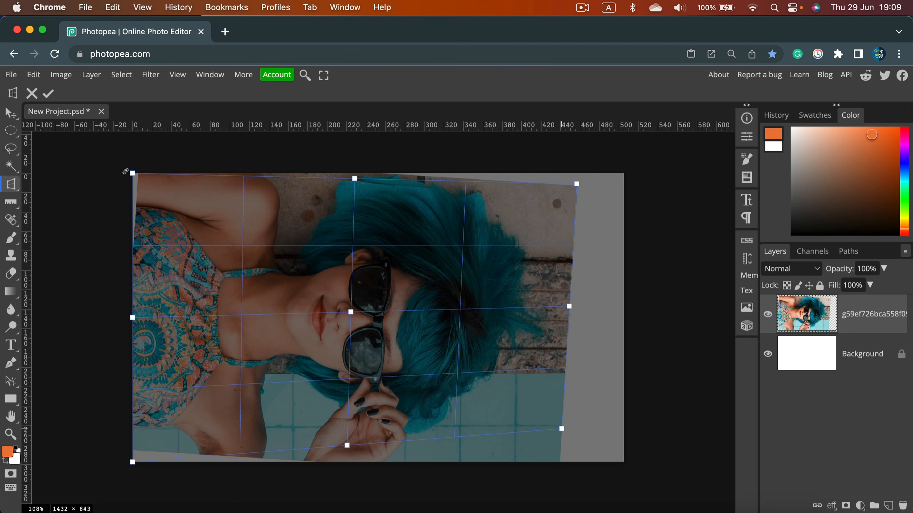
pyautogui.moveTo(133, 173); pyautogui.dragTo(166, 189)
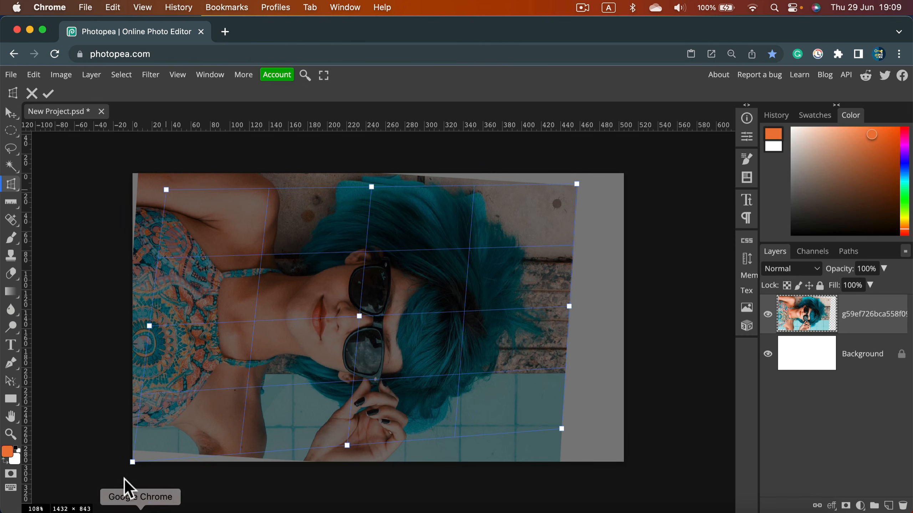
pyautogui.moveTo(133, 462); pyautogui.dragTo(194, 361)
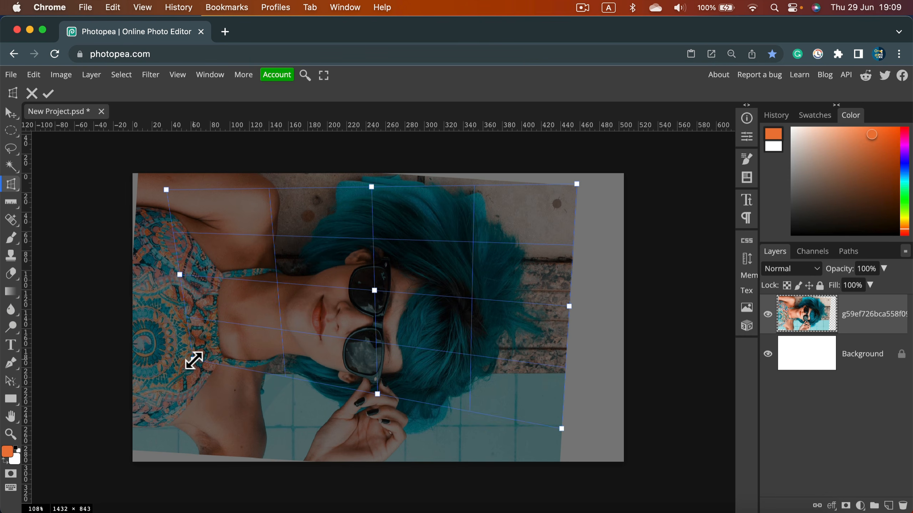
pyautogui.click(47, 95)
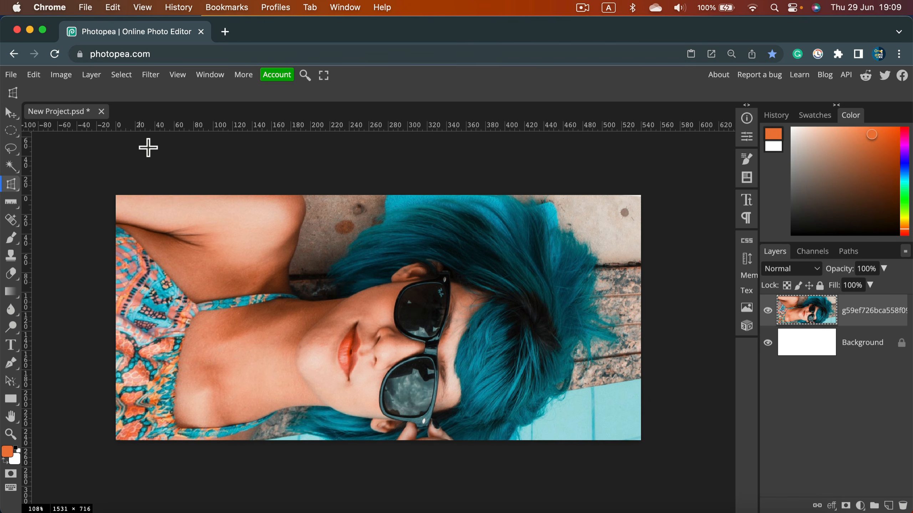
# Undo the perspective crop and cancel the restored crop frame.
pyautogui.press('super')
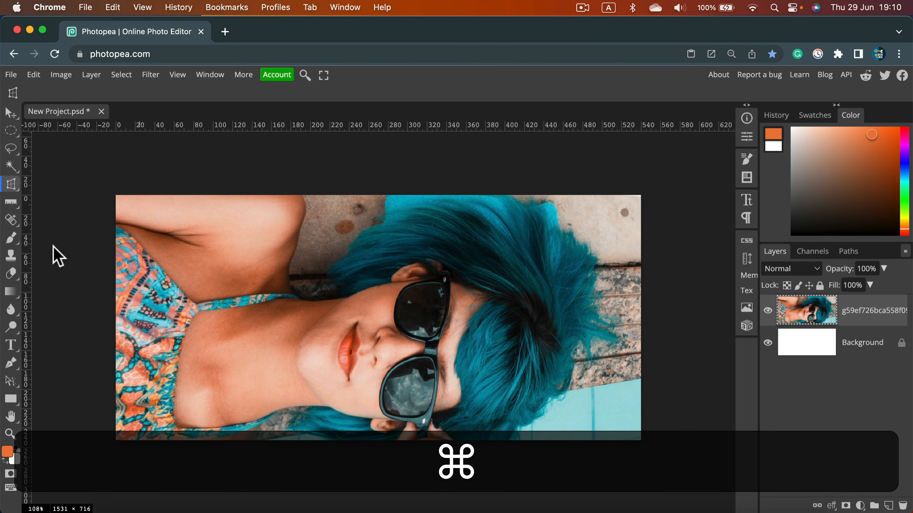
pyautogui.press('super+z')
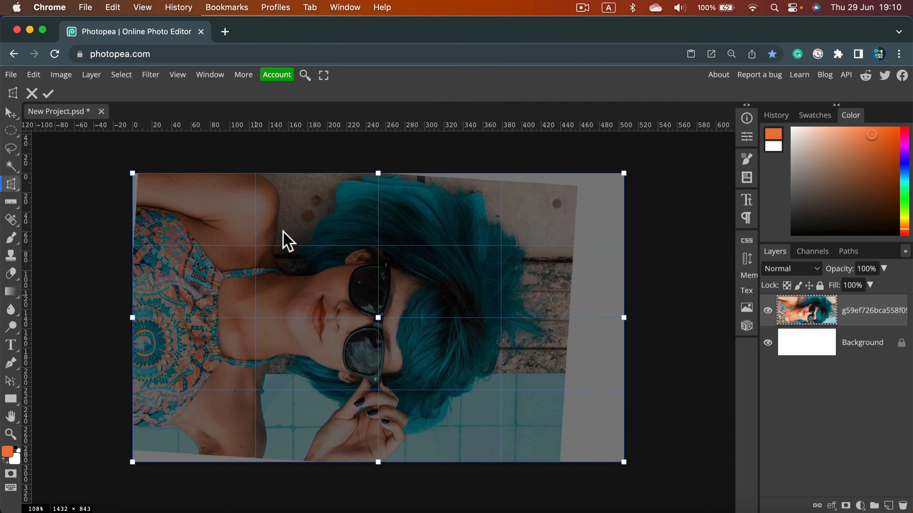
pyautogui.click(32, 94)
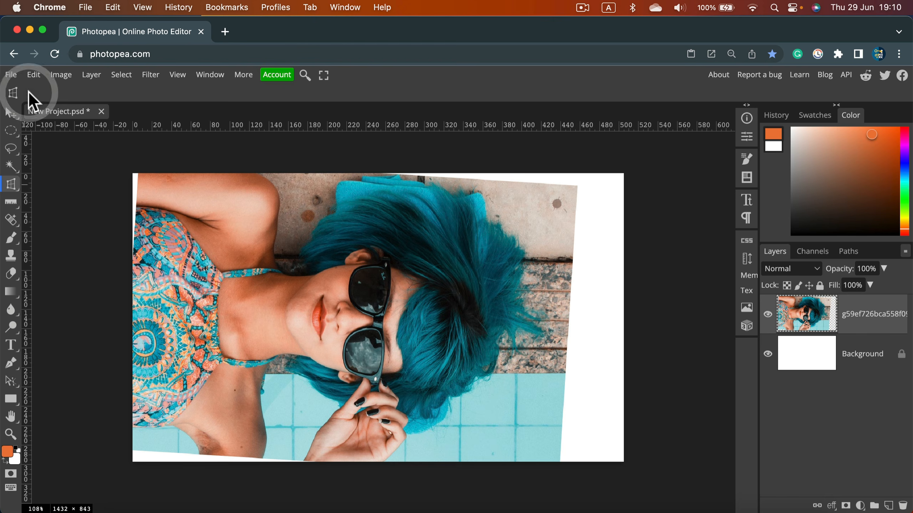
# Try drawing a slice with the Slice Tool across the dress and face, and undo it.
pyautogui.rightClick(13, 184)
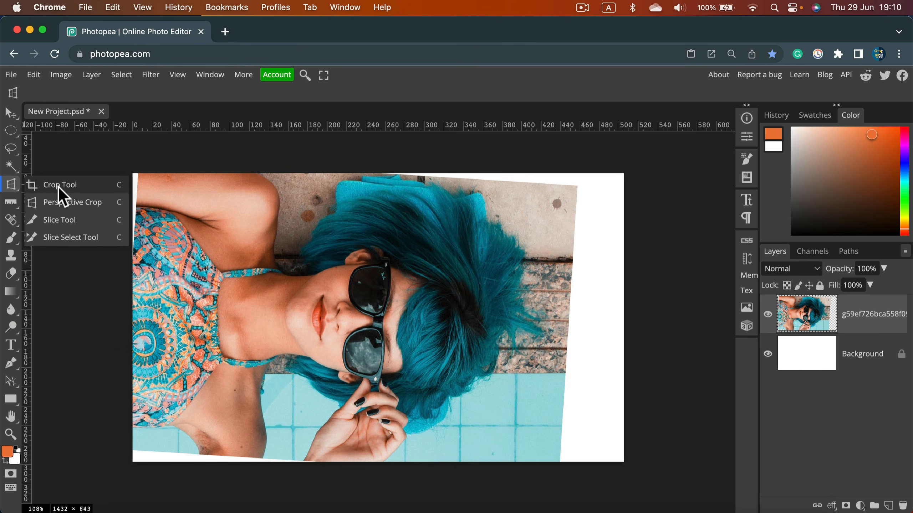
pyautogui.click(62, 220)
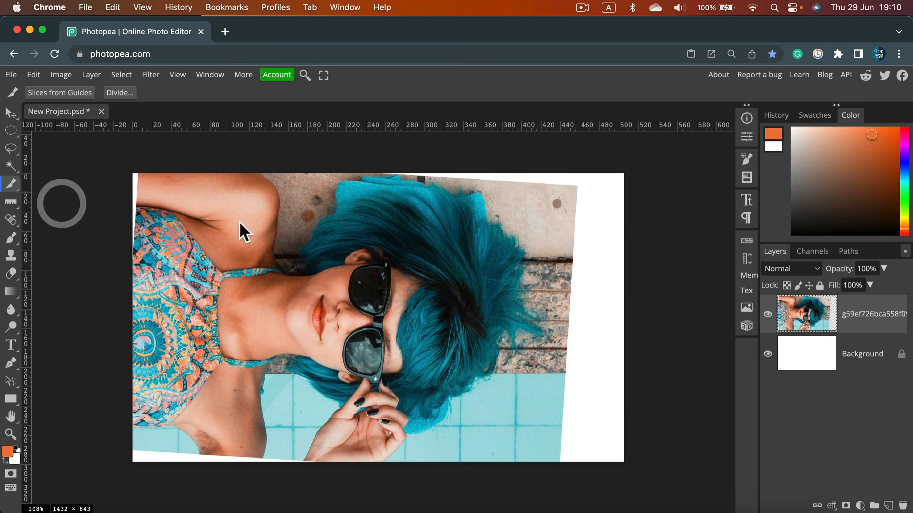
pyautogui.moveTo(140, 254)
pyautogui.mouseDown()
pyautogui.moveTo(176, 260)
pyautogui.moveTo(187, 316)
pyautogui.moveTo(360, 342)
pyautogui.moveTo(347, 341)
pyautogui.mouseUp()
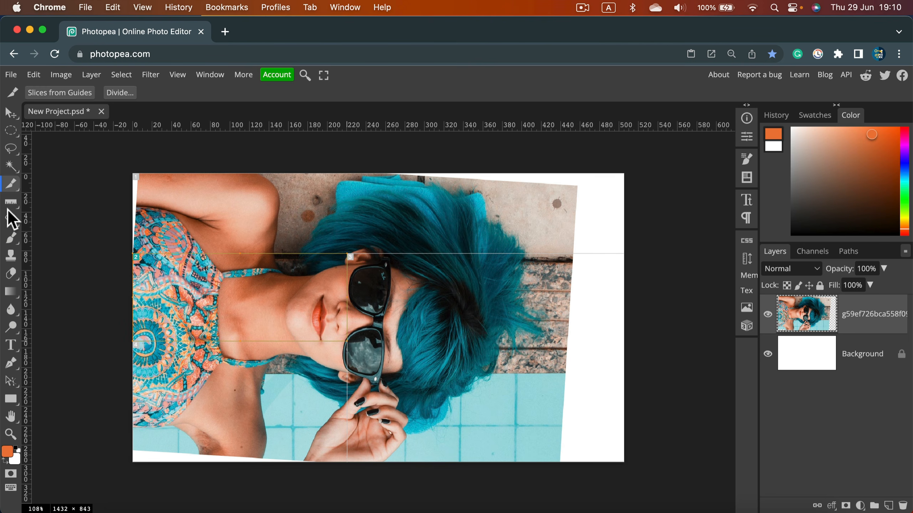
pyautogui.press('super')
pyautogui.press('super+z')
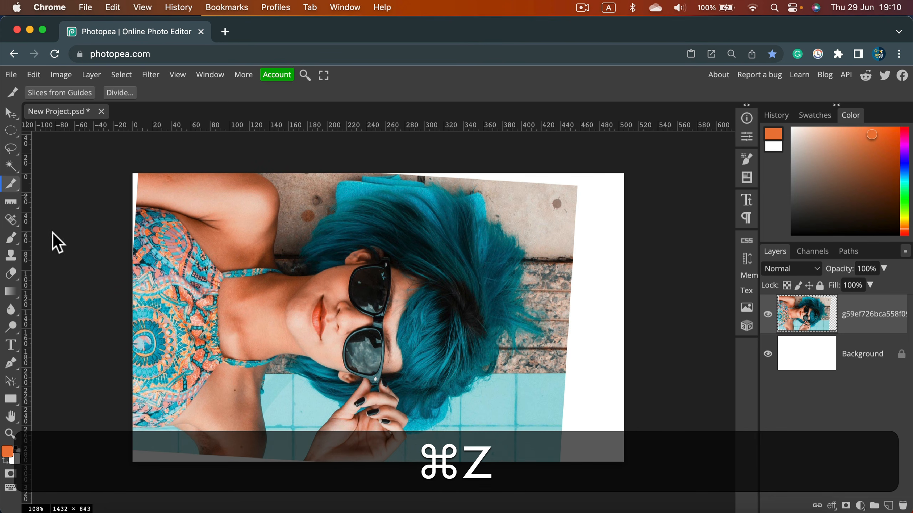
# Remove the reddish-brown stain on the concrete between the shoulder and the hair with the Spot Healing Brush.
pyautogui.rightClick(10, 225)
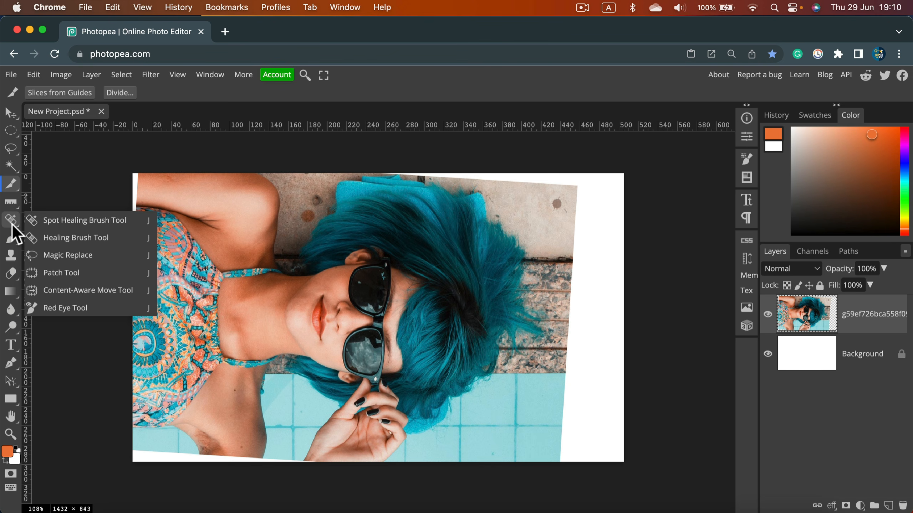
pyautogui.click(62, 220)
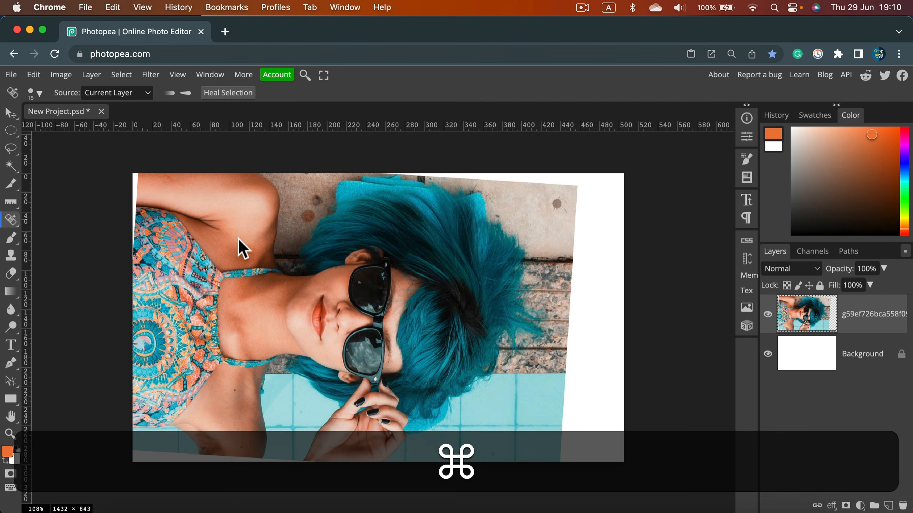
pyautogui.press('super+equal')
pyautogui.scroll(5, 232, 310)
pyautogui.scroll(-5, 232, 310)
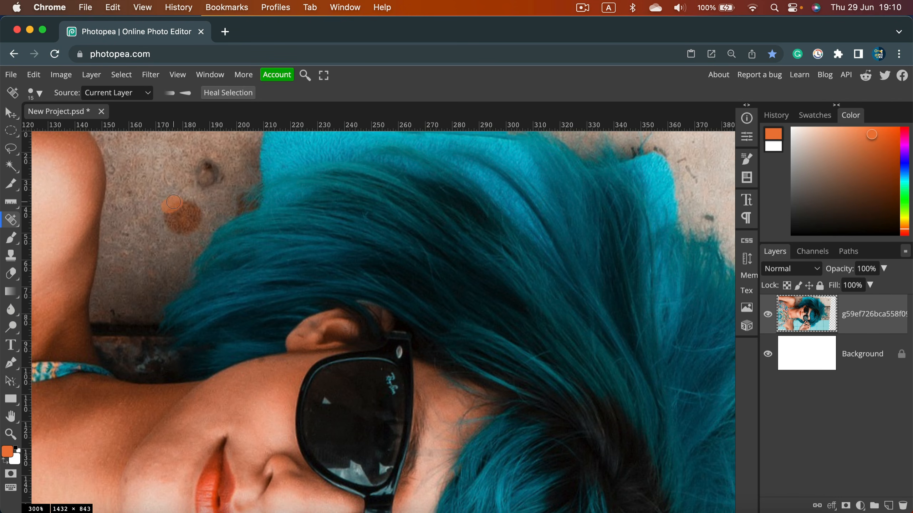
pyautogui.moveTo(174, 202)
pyautogui.mouseDown()
pyautogui.moveTo(166, 215)
pyautogui.moveTo(174, 221)
pyautogui.moveTo(179, 207)
pyautogui.moveTo(192, 225)
pyautogui.moveTo(179, 222)
pyautogui.moveTo(191, 211)
pyautogui.mouseUp()
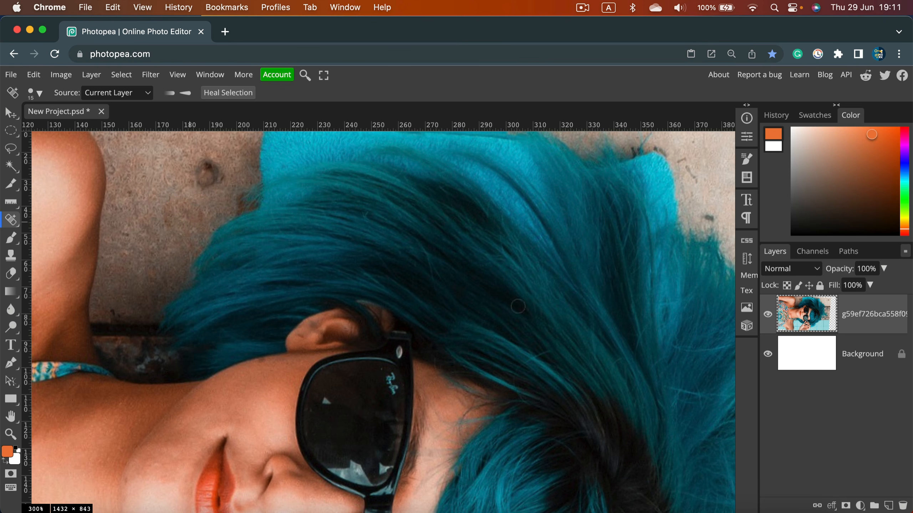
# Heal the small mark beside the towel and the dark splatter with its streak on the concrete past the hair.
pyautogui.moveTo(580, 281); pyautogui.dragTo(259, 373)
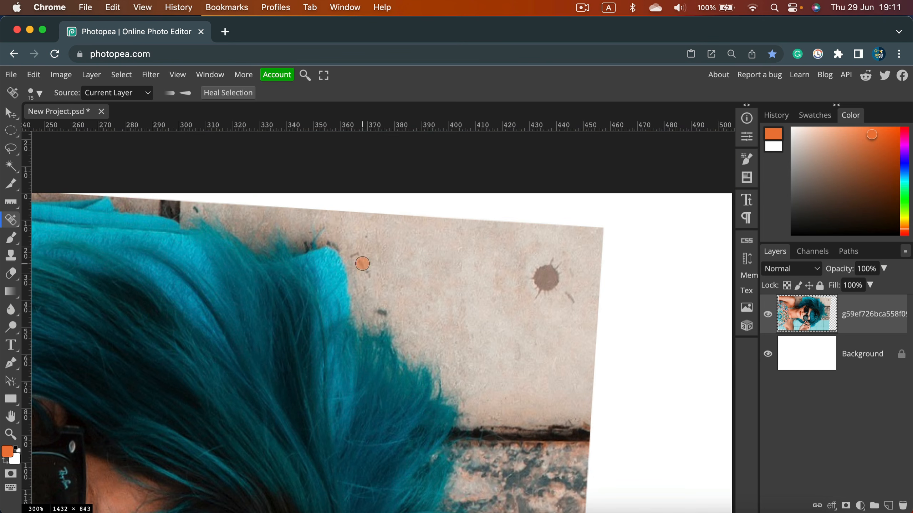
pyautogui.moveTo(363, 263); pyautogui.dragTo(362, 264)
pyautogui.moveTo(539, 268)
pyautogui.mouseDown()
pyautogui.moveTo(550, 264)
pyautogui.moveTo(533, 284)
pyautogui.moveTo(546, 292)
pyautogui.moveTo(561, 275)
pyautogui.moveTo(579, 305)
pyautogui.mouseUp()
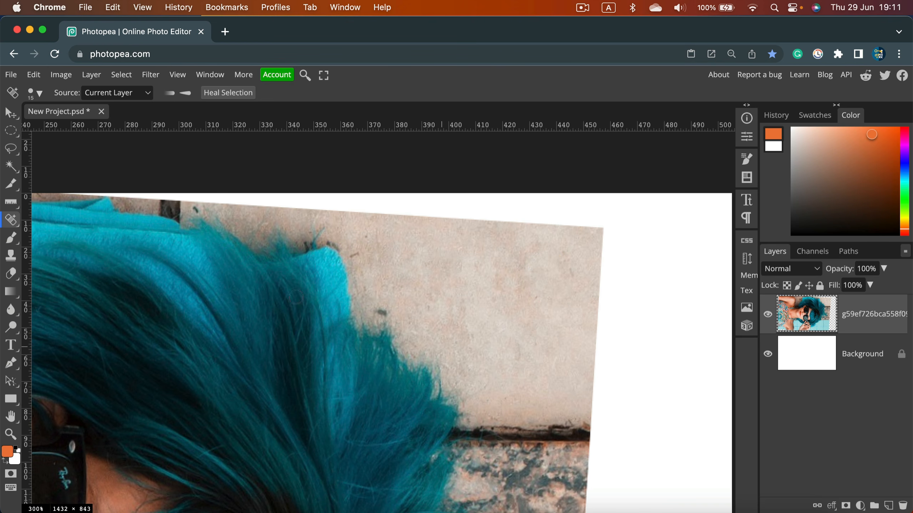
# Sample a clean patch of the concrete beside the hair as the Healing Brush source.
pyautogui.click(12, 222)
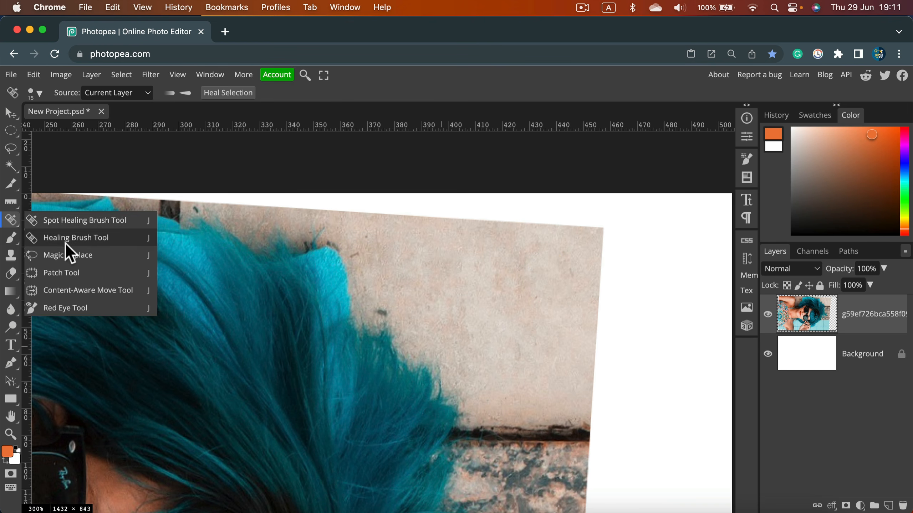
pyautogui.click(93, 237)
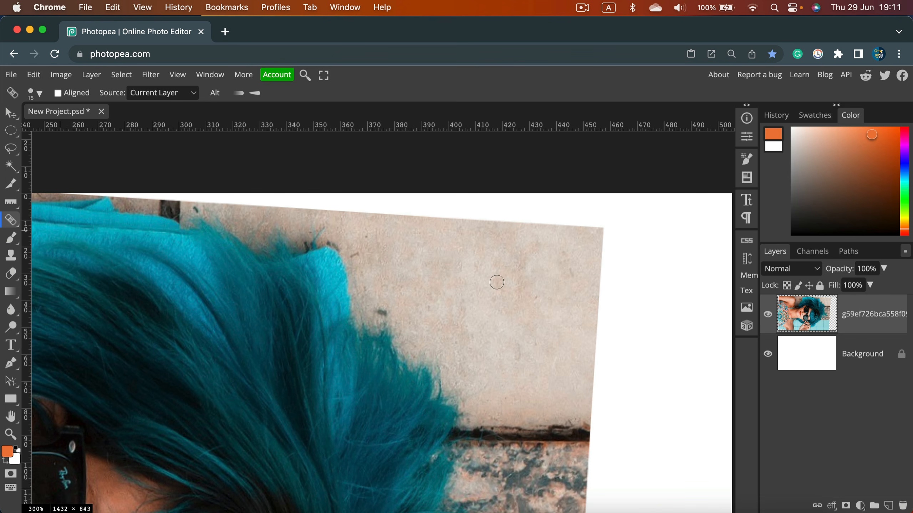
pyautogui.click(496, 282)
pyautogui.press('alt')
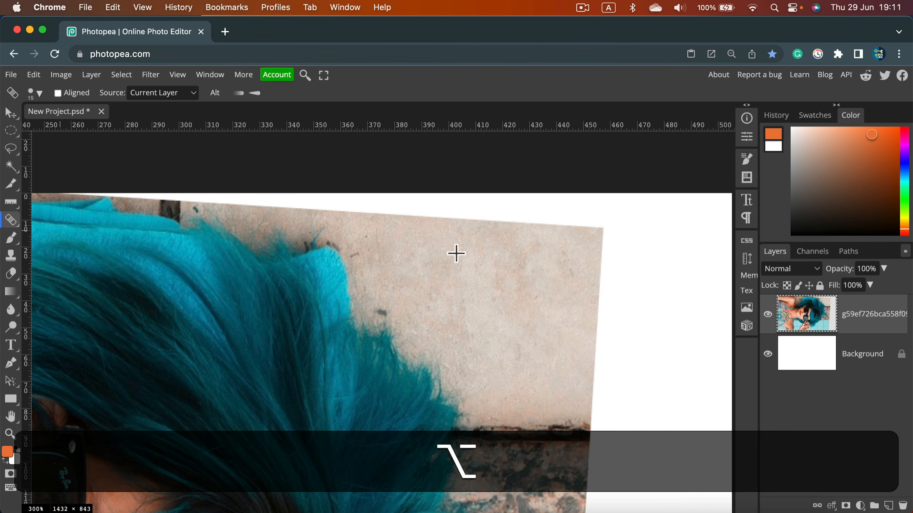
pyautogui.keyDown('alt'); pyautogui.click(501, 344); pyautogui.keyUp('alt')
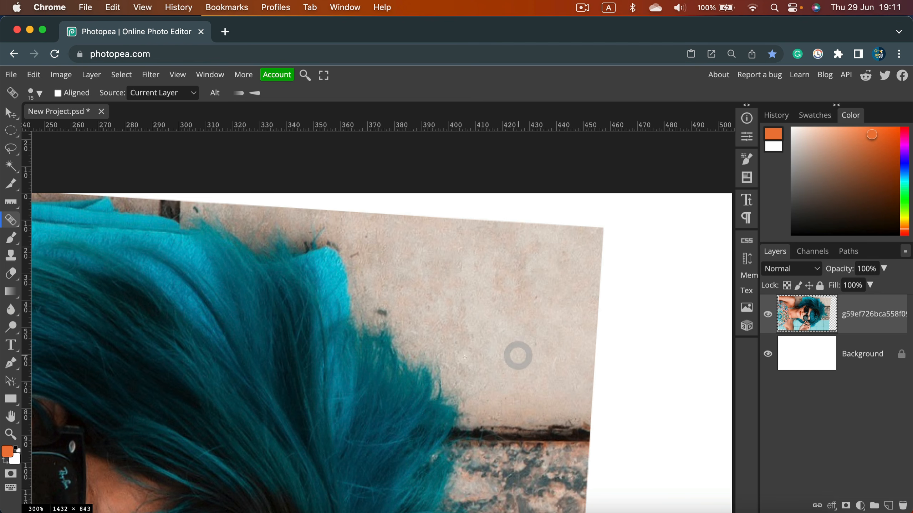
# Outline a roundish area of bare concrete between the hair and the tilted photo's corner with Magic Replace.
pyautogui.click(11, 220)
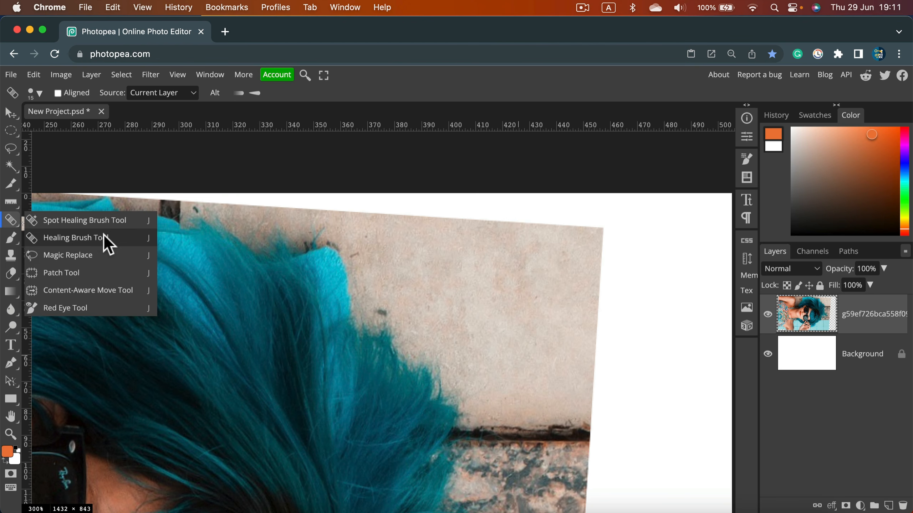
pyautogui.click(103, 254)
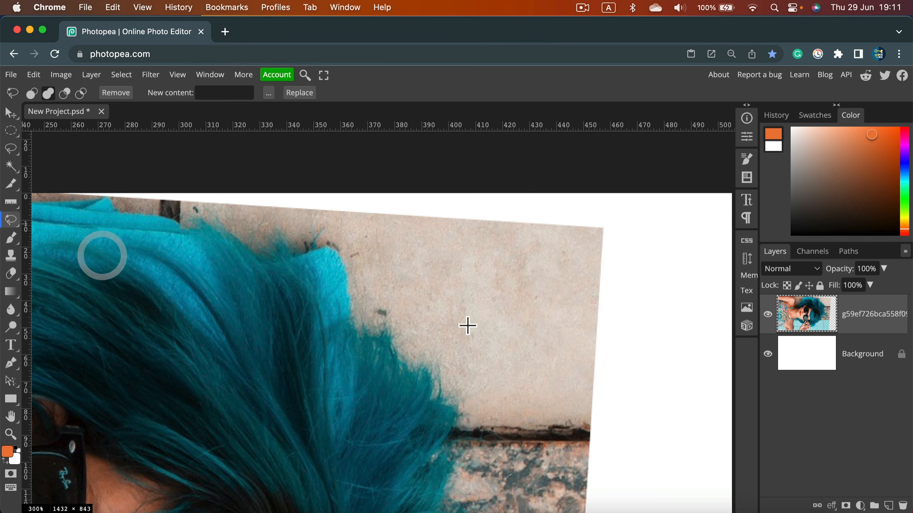
pyautogui.press('super+minus')
pyautogui.press('super+minus')
pyautogui.press('super+minus')
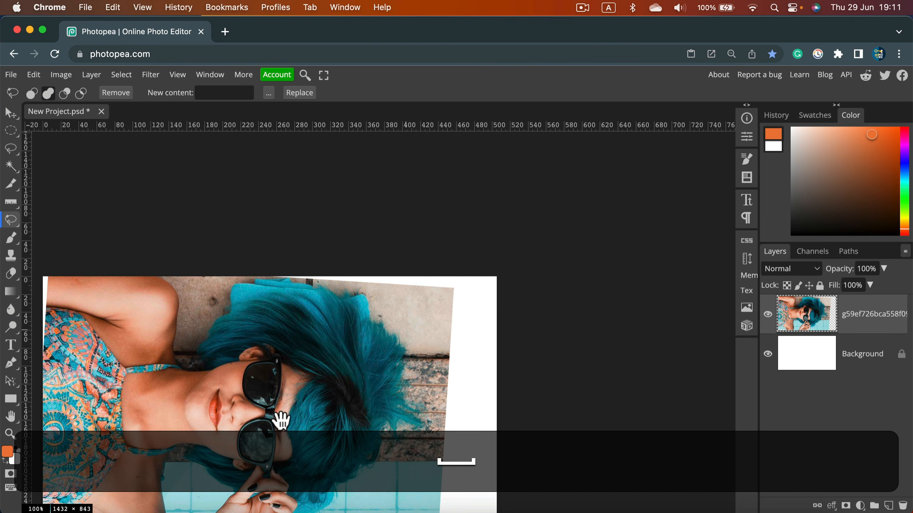
pyautogui.moveTo(280, 418); pyautogui.dragTo(385, 348)
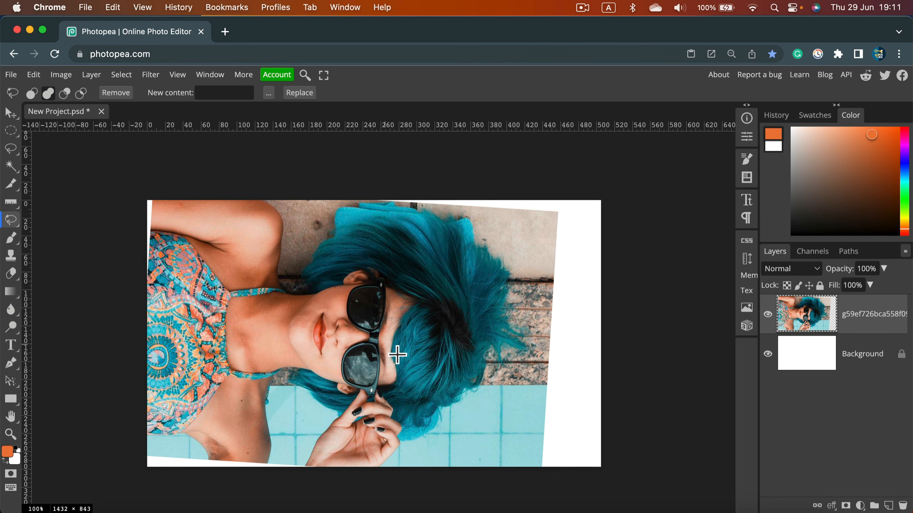
pyautogui.press('super+equal')
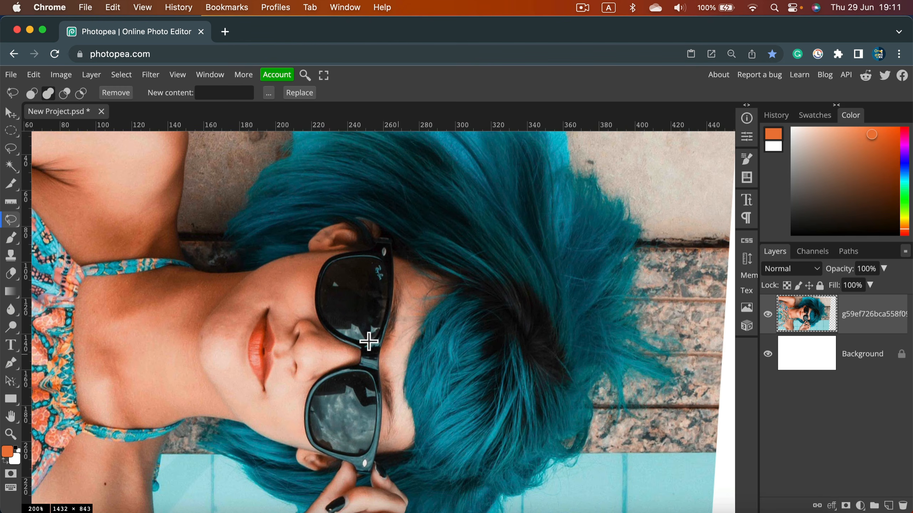
pyautogui.press('space')
pyautogui.moveTo(587, 294)
pyautogui.mouseDown()
pyautogui.moveTo(332, 407)
pyautogui.moveTo(377, 401)
pyautogui.mouseUp()
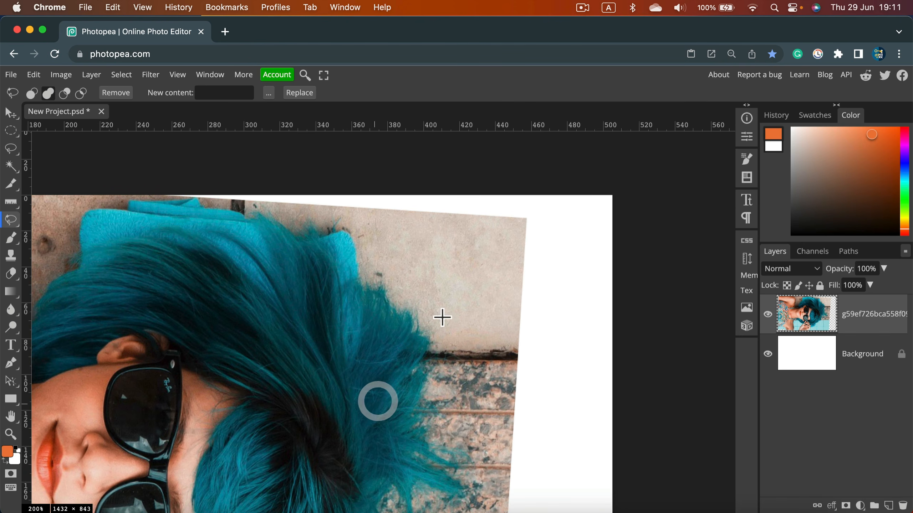
pyautogui.moveTo(463, 313)
pyautogui.mouseDown()
pyautogui.moveTo(433, 277)
pyautogui.moveTo(443, 241)
pyautogui.moveTo(467, 230)
pyautogui.moveTo(505, 269)
pyautogui.moveTo(504, 295)
pyautogui.moveTo(468, 312)
pyautogui.mouseUp()
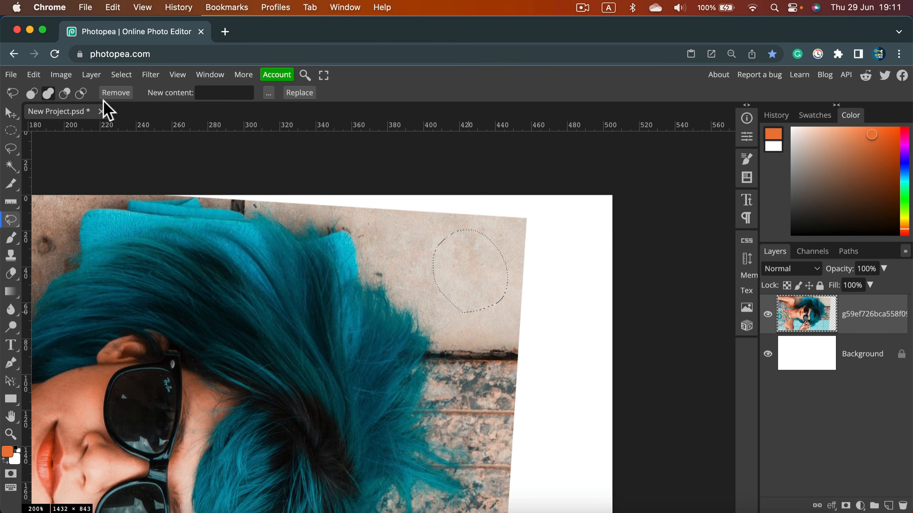
# Replace the outlined concrete with the new content "fly", deselect and inspect the generated insect up close.
pyautogui.click(208, 93)
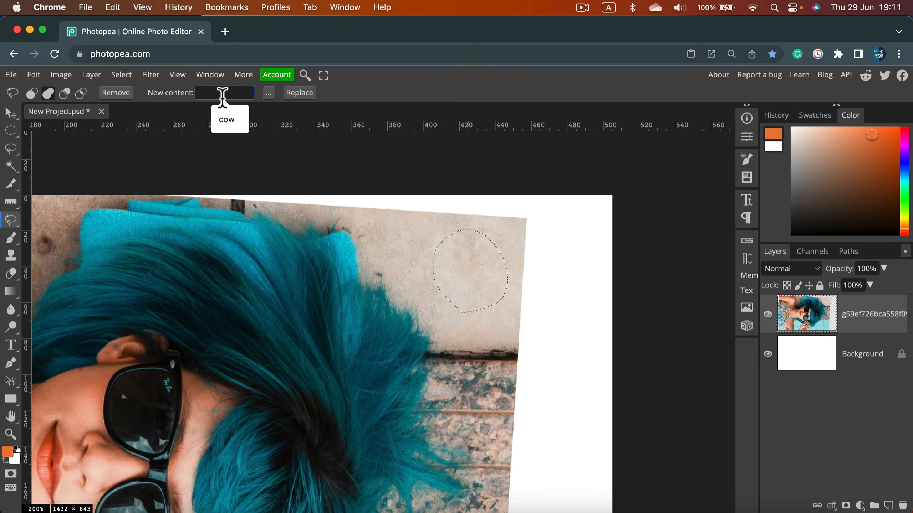
pyautogui.write('fly')
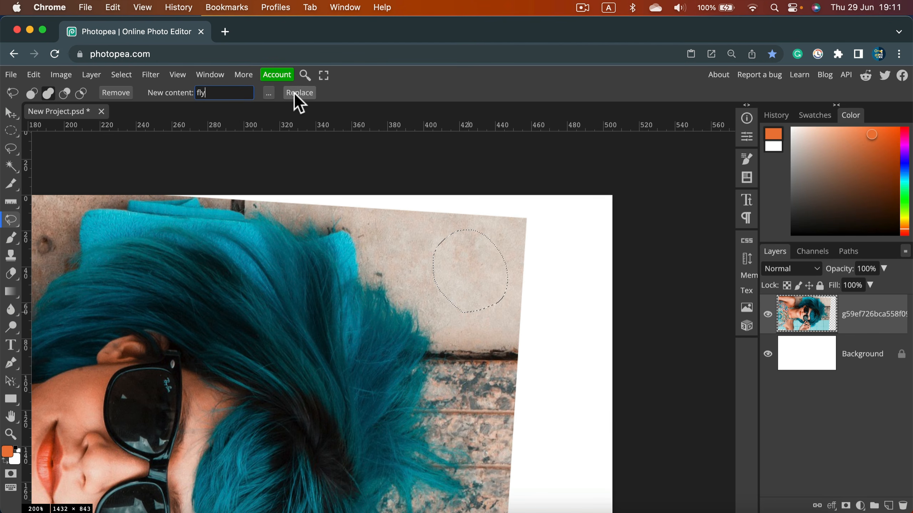
pyautogui.click(294, 93)
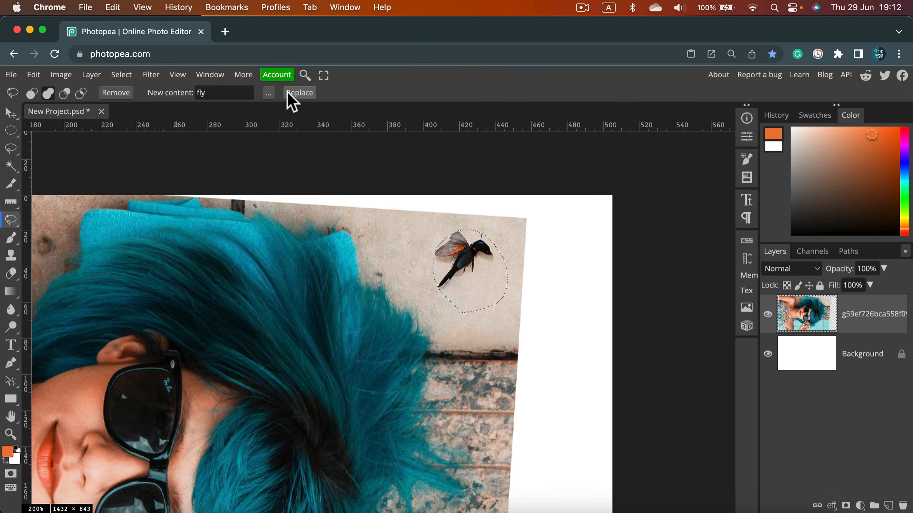
pyautogui.click(287, 92)
pyautogui.press('super+d')
pyautogui.press('super+equal')
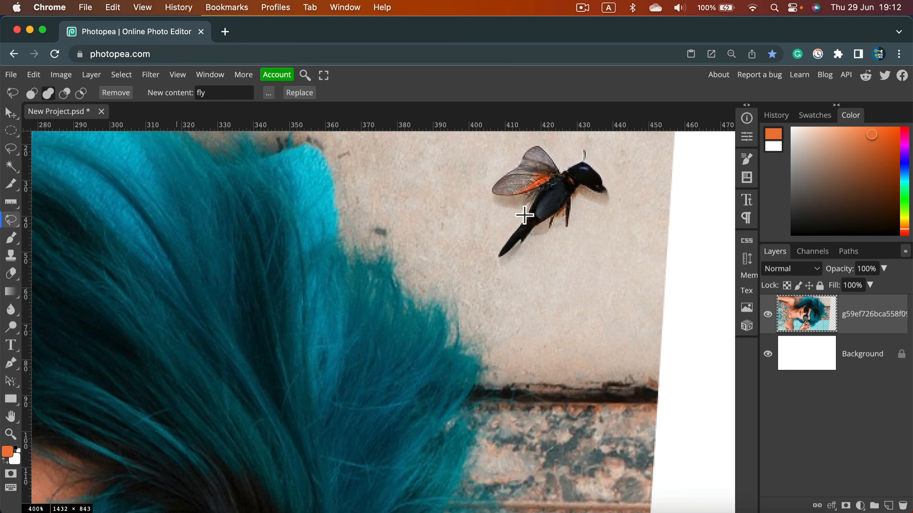
pyautogui.scroll(5, 478, 310)
pyautogui.scroll(-3, 478, 324)
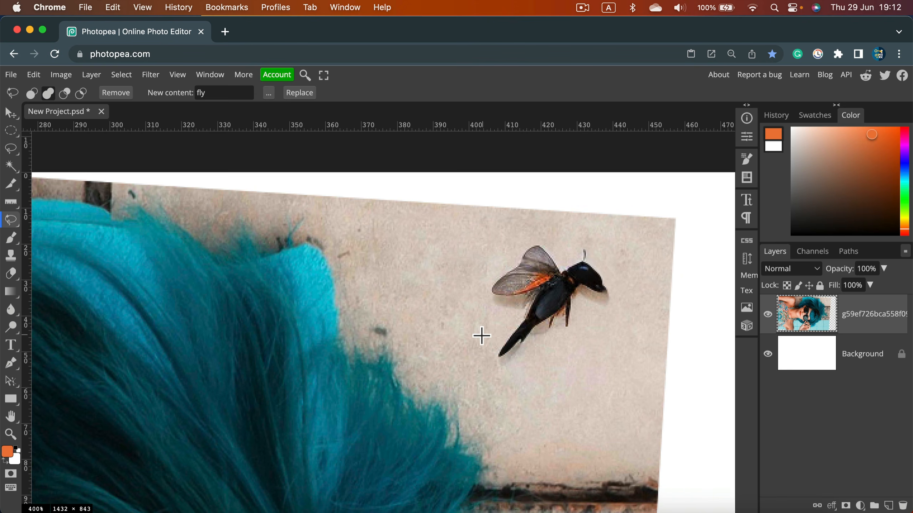
# Patch over the fly with concrete beside the hair and again with the knot near the shoulder using the Patch Tool, and deselect.
pyautogui.press('super+minus')
pyautogui.press('super+minus')
pyautogui.press('super+minus')
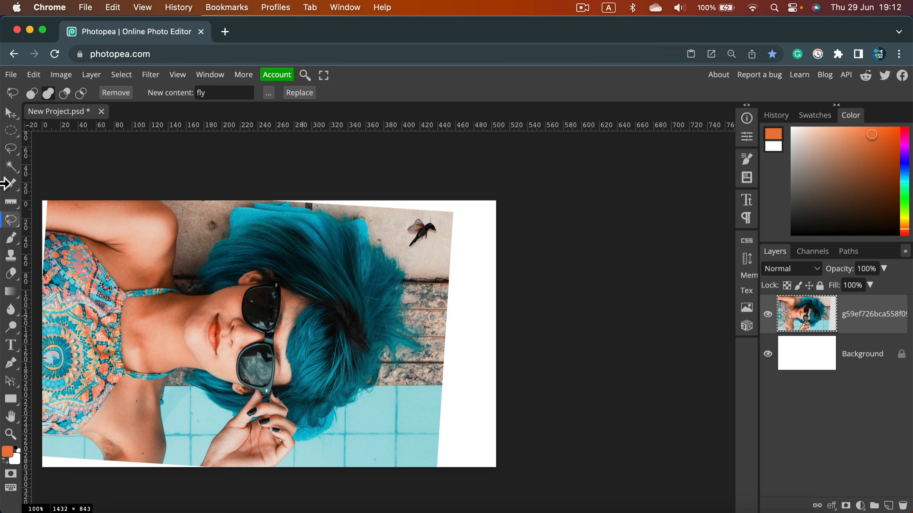
pyautogui.rightClick(14, 223)
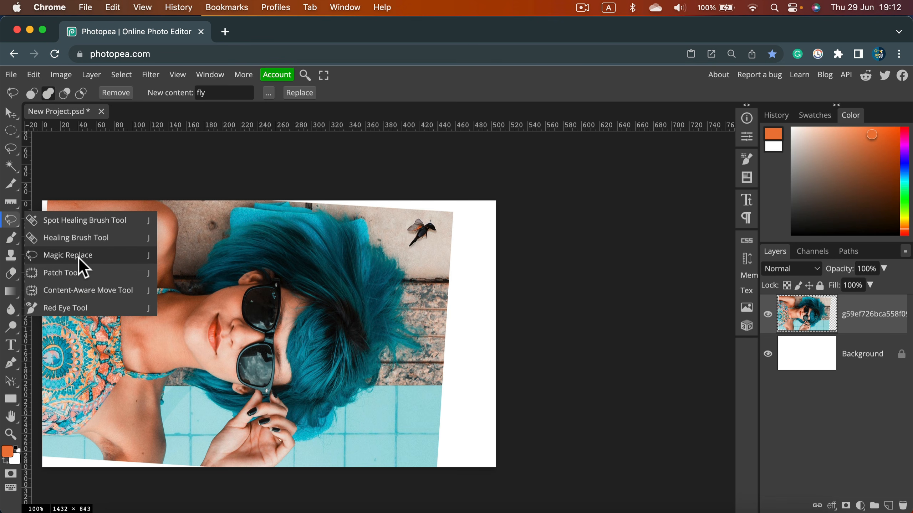
pyautogui.click(75, 274)
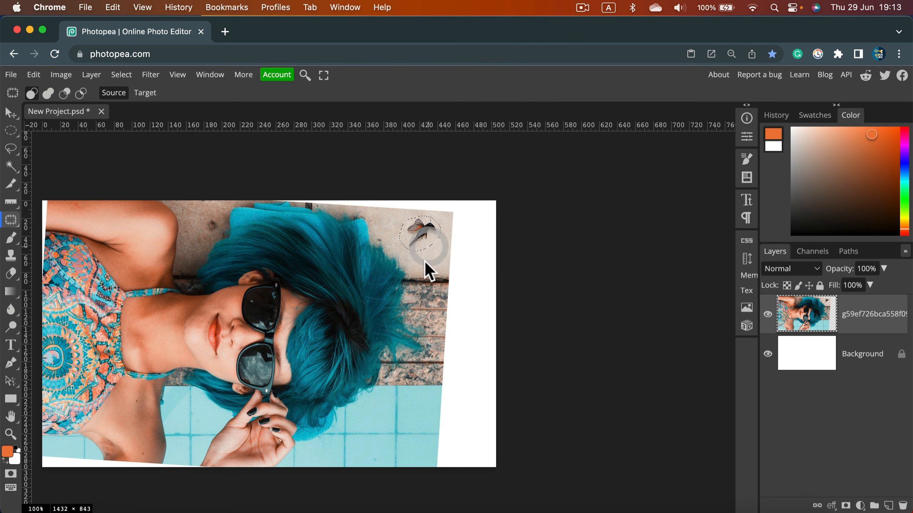
pyautogui.moveTo(424, 261); pyautogui.dragTo(425, 237)
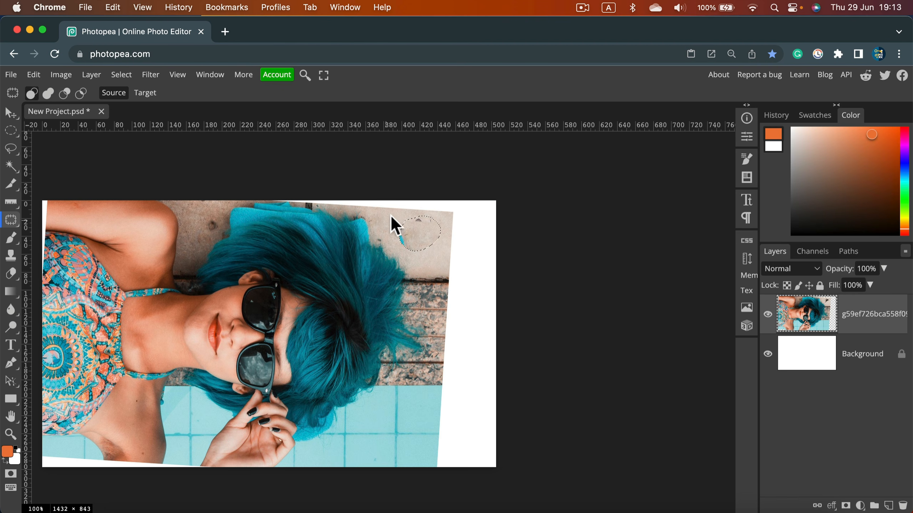
pyautogui.moveTo(392, 216); pyautogui.dragTo(208, 228)
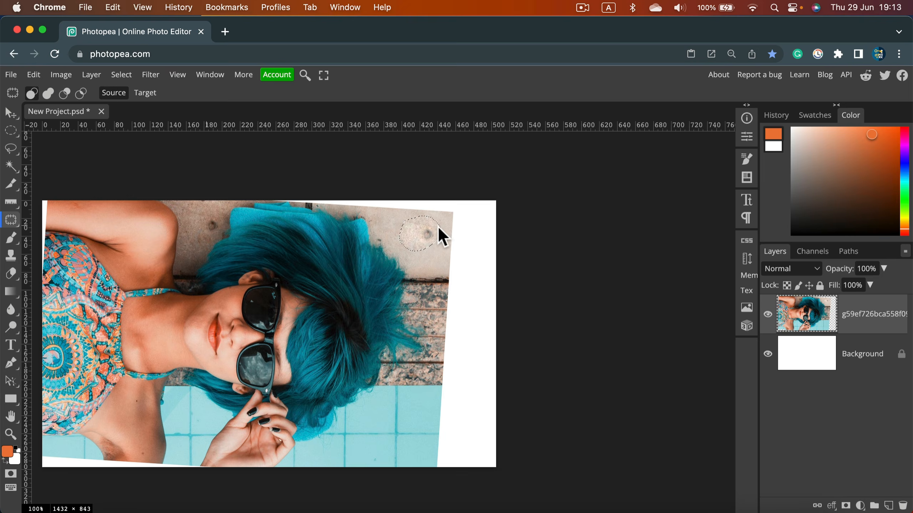
pyautogui.press('super+d')
# Move the dark knot from the concrete onto the upper arm with the Content-Aware Move Tool and check the result up close.
pyautogui.click(11, 222)
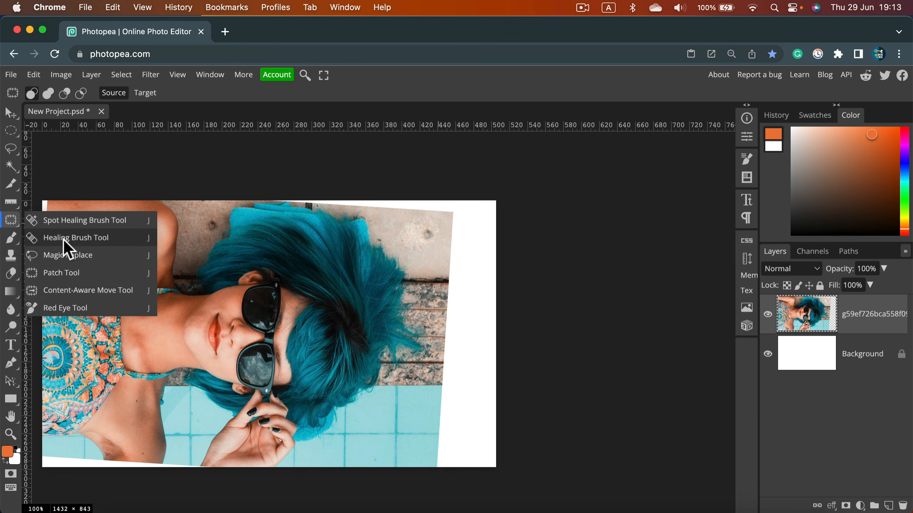
pyautogui.click(67, 291)
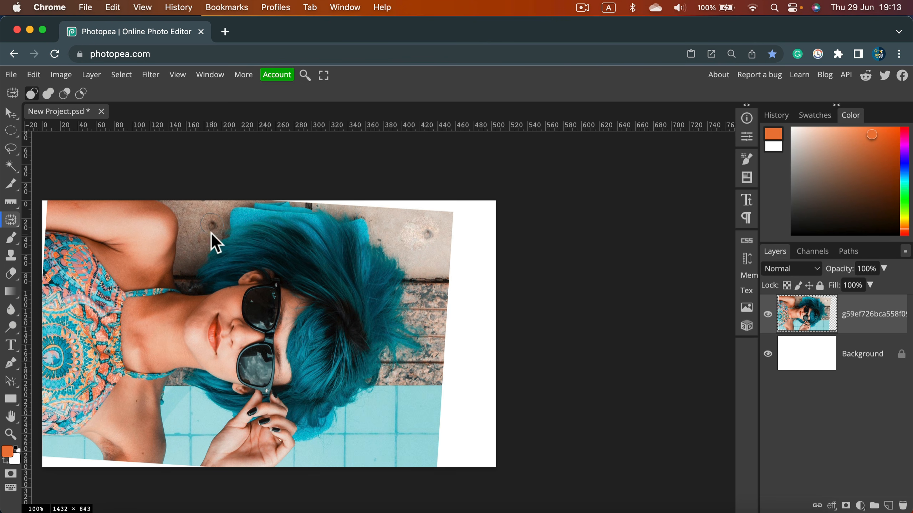
pyautogui.moveTo(212, 234); pyautogui.dragTo(173, 229)
pyautogui.moveTo(141, 232); pyautogui.dragTo(138, 228)
pyautogui.press('super+equal')
pyautogui.press('super+equal')
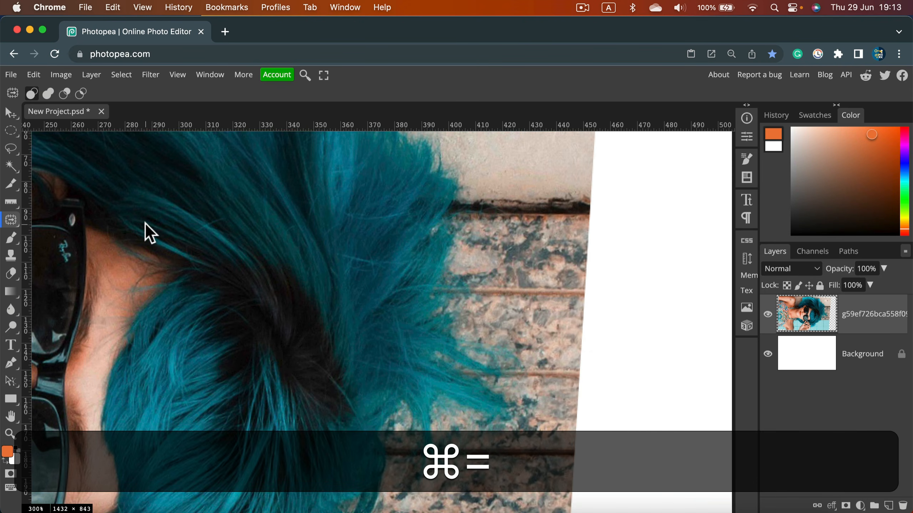
pyautogui.press('space')
pyautogui.moveTo(104, 240); pyautogui.dragTo(733, 452)
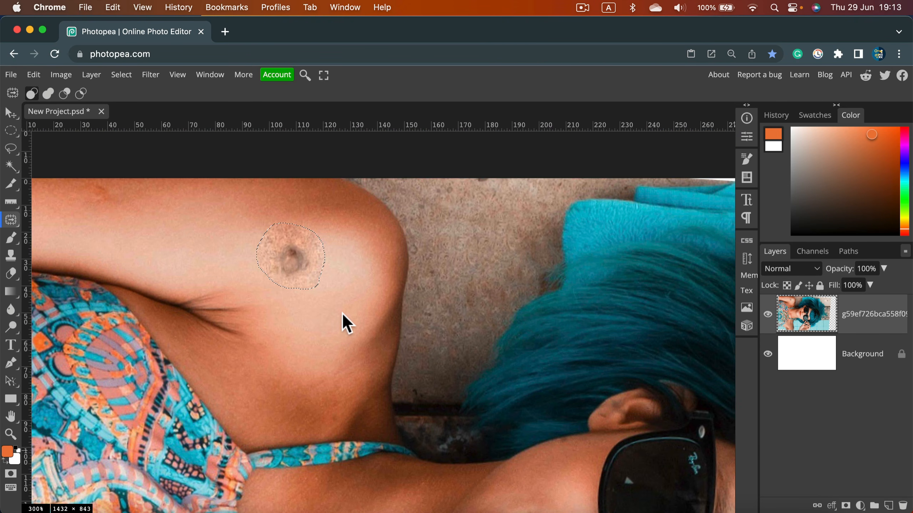
# Switch to the Red Eye Tool and clear the selection around the knot on the upper arm.
pyautogui.scroll(-3, 340, 324)
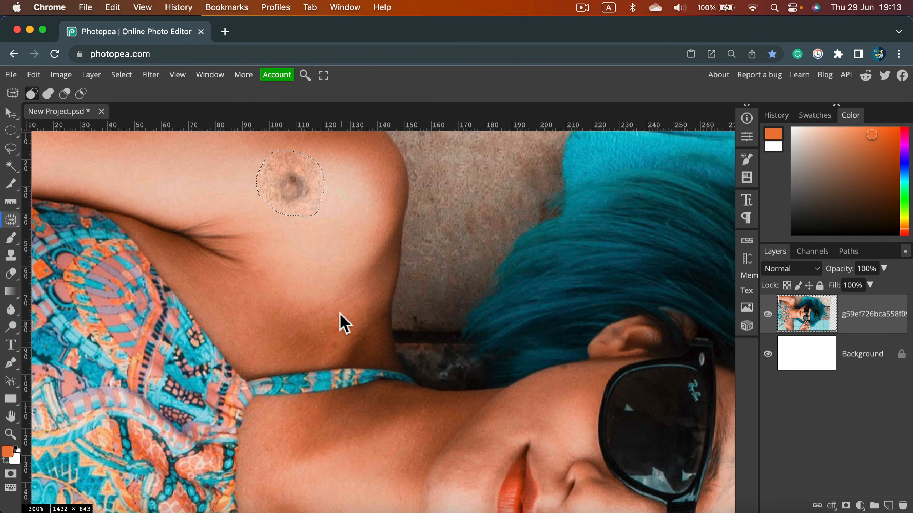
pyautogui.rightClick(16, 220)
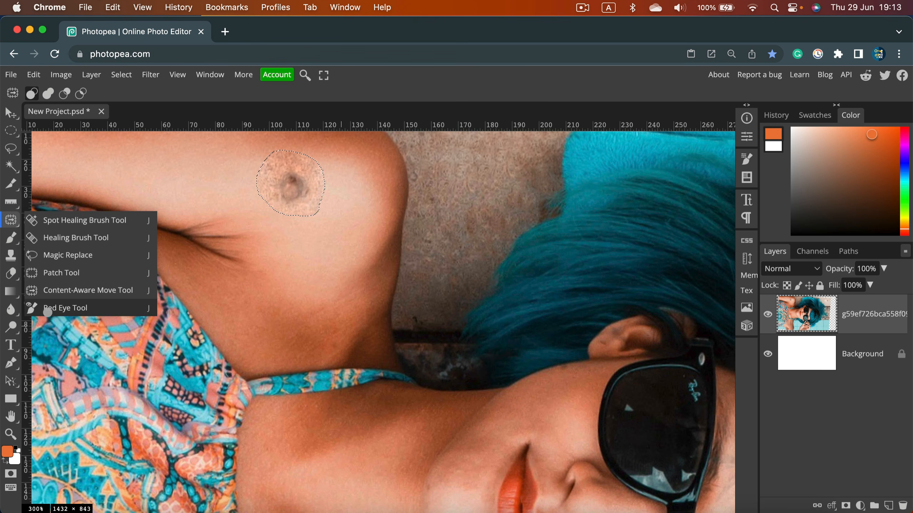
pyautogui.click(55, 310)
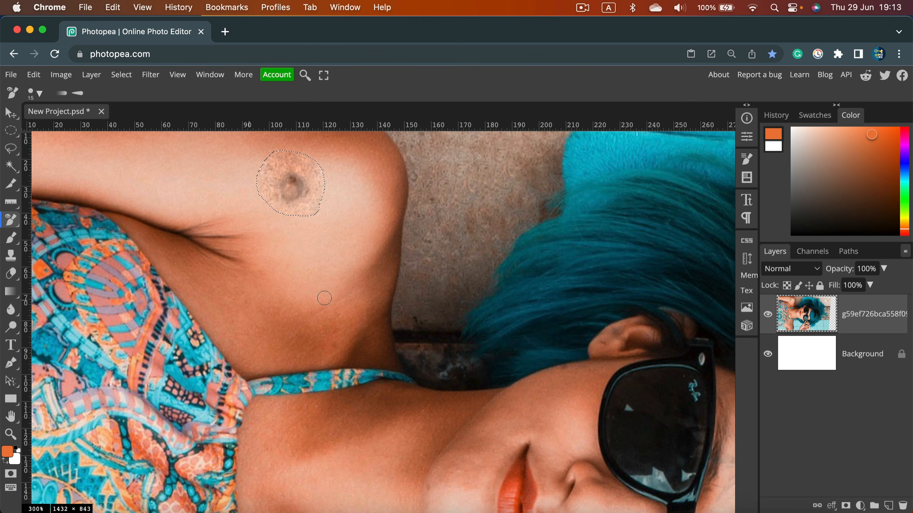
pyautogui.press('super+d')
# Try the Red Eye Tool on two skin spots below the knot and undo both.
pyautogui.click(243, 271)
pyautogui.click(321, 270)
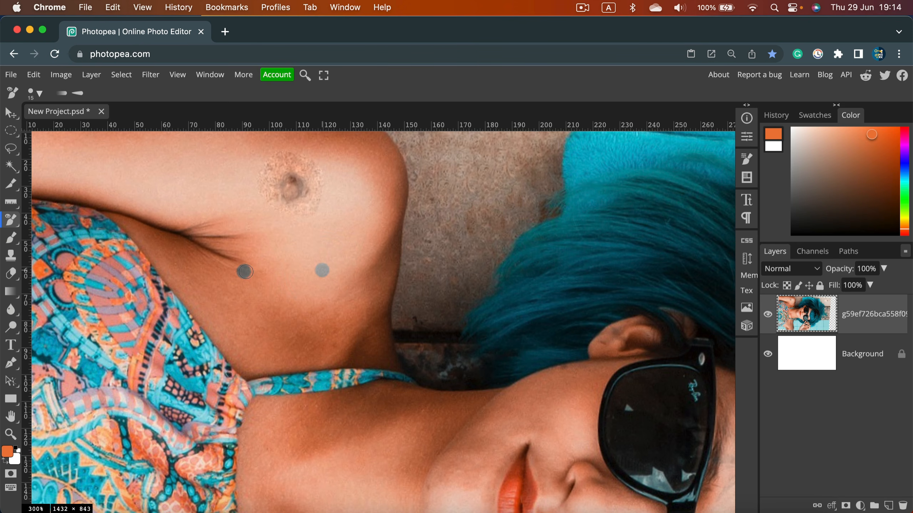
pyautogui.press('super+z')
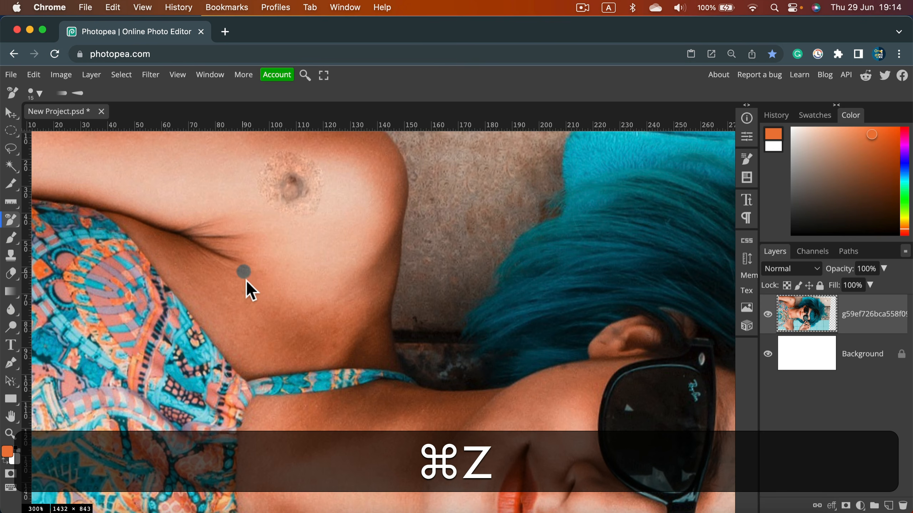
pyautogui.press('super+z')
# Scribble a dense orange zigzag over the knot on the upper arm with the Brush Tool.
pyautogui.rightClick(12, 221)
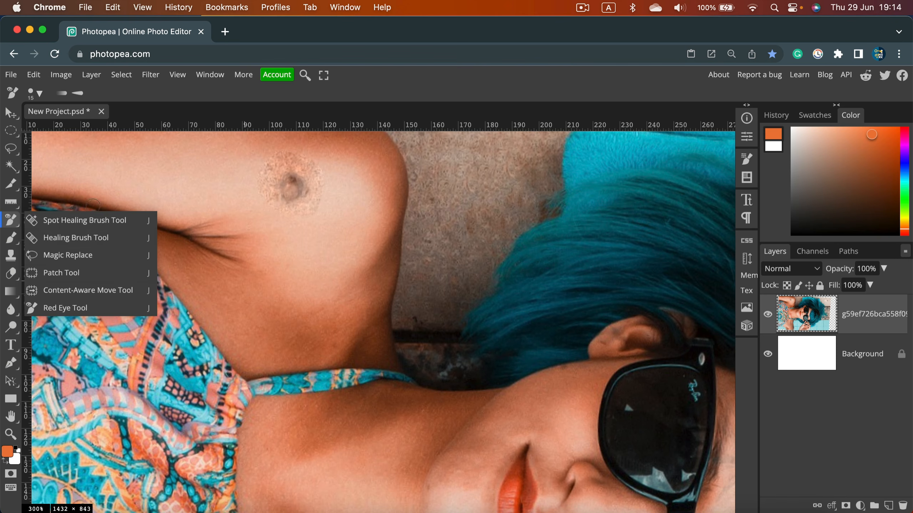
pyautogui.rightClick(17, 236)
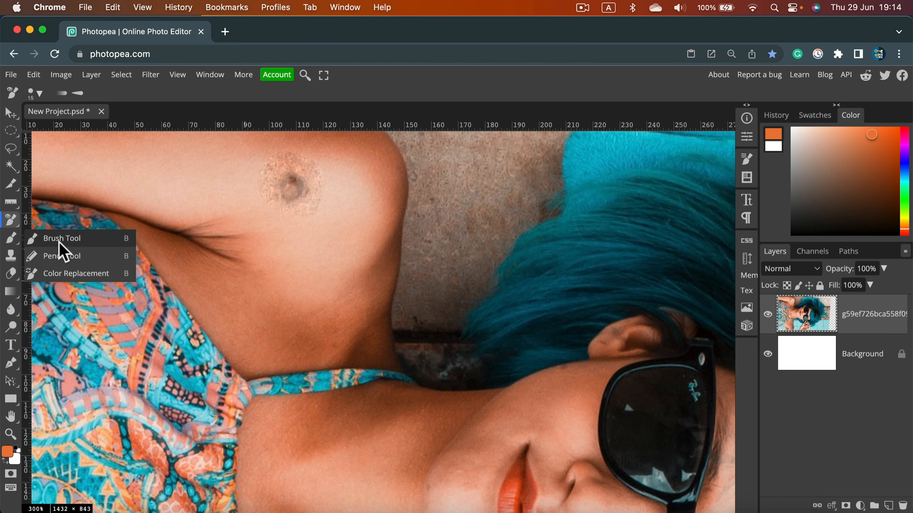
pyautogui.click(58, 241)
pyautogui.moveTo(244, 161)
pyautogui.mouseDown()
pyautogui.moveTo(344, 155)
pyautogui.moveTo(270, 179)
pyautogui.moveTo(363, 201)
pyautogui.moveTo(352, 213)
pyautogui.moveTo(251, 238)
pyautogui.moveTo(223, 262)
pyautogui.moveTo(334, 266)
pyautogui.mouseUp()
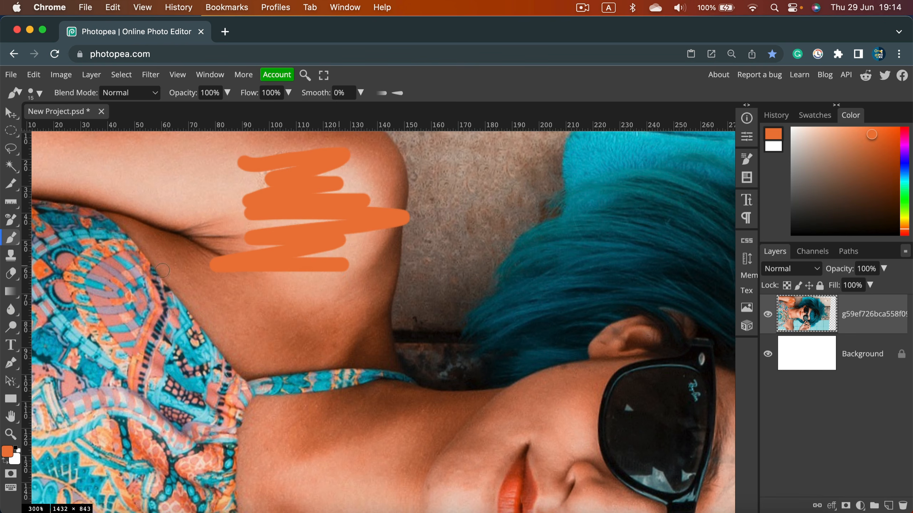
# Draw a wavy orange line from the upper arm towards the chest with the Pencil Tool, plus a shorter one with a smaller tip.
pyautogui.rightClick(11, 238)
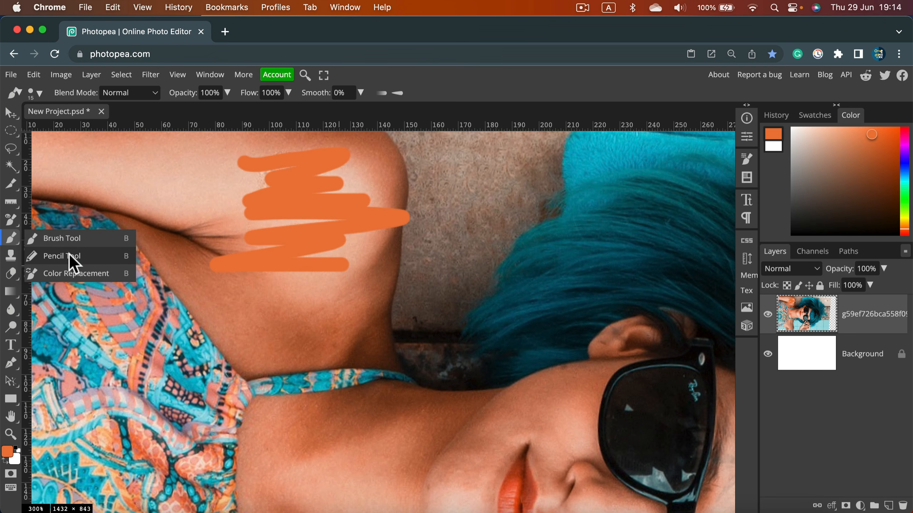
pyautogui.click(72, 256)
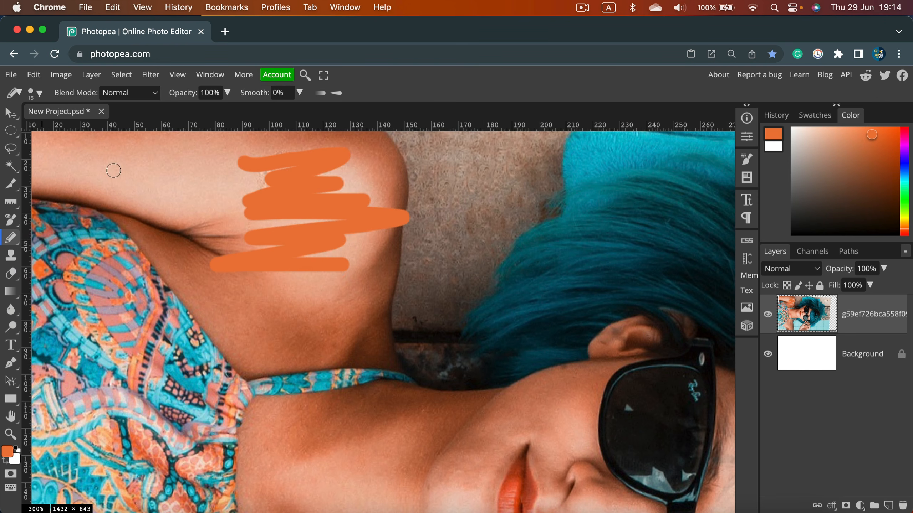
pyautogui.moveTo(110, 171)
pyautogui.mouseDown()
pyautogui.moveTo(167, 162)
pyautogui.moveTo(164, 191)
pyautogui.moveTo(198, 238)
pyautogui.moveTo(200, 286)
pyautogui.moveTo(239, 324)
pyautogui.moveTo(275, 324)
pyautogui.mouseUp()
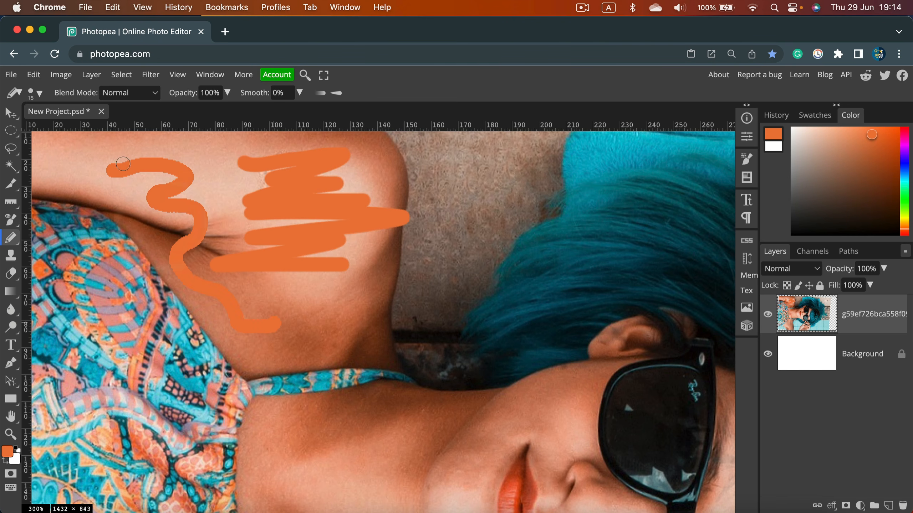
pyautogui.press('[')
pyautogui.moveTo(114, 142)
pyautogui.mouseDown()
pyautogui.moveTo(149, 148)
pyautogui.moveTo(91, 161)
pyautogui.mouseUp()
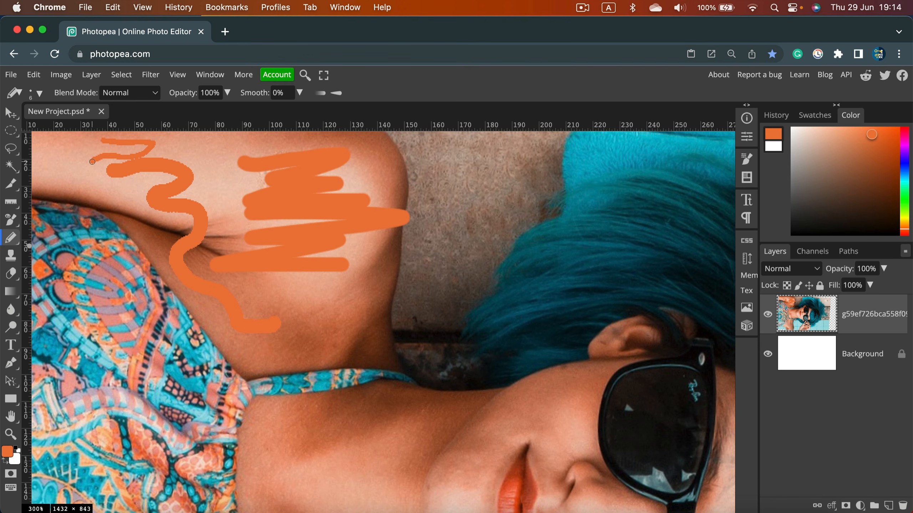
# Switch to the Color Replacement tool and set the foreground colour to pink.
pyautogui.rightClick(14, 236)
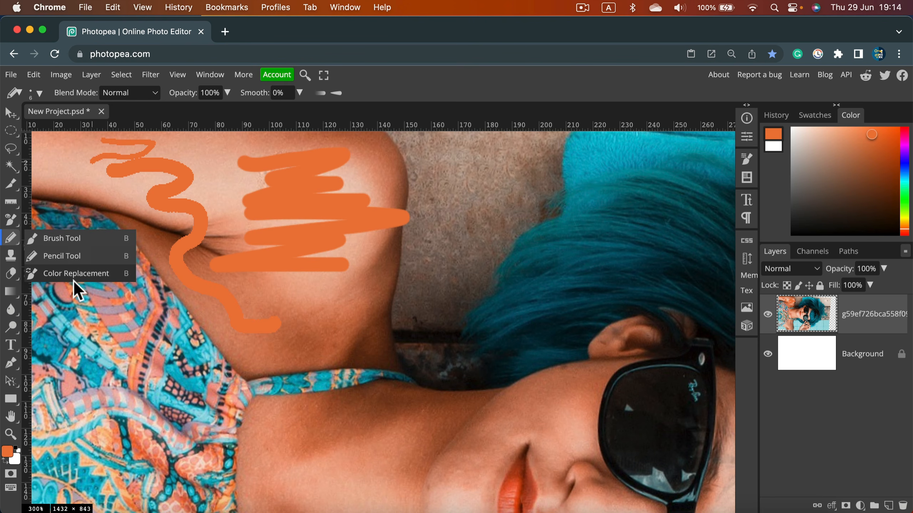
pyautogui.click(81, 276)
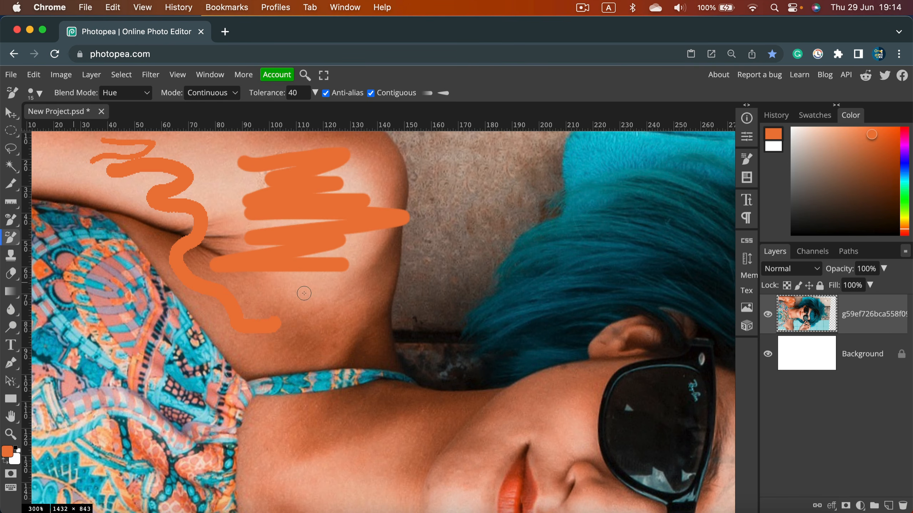
pyautogui.press('super')
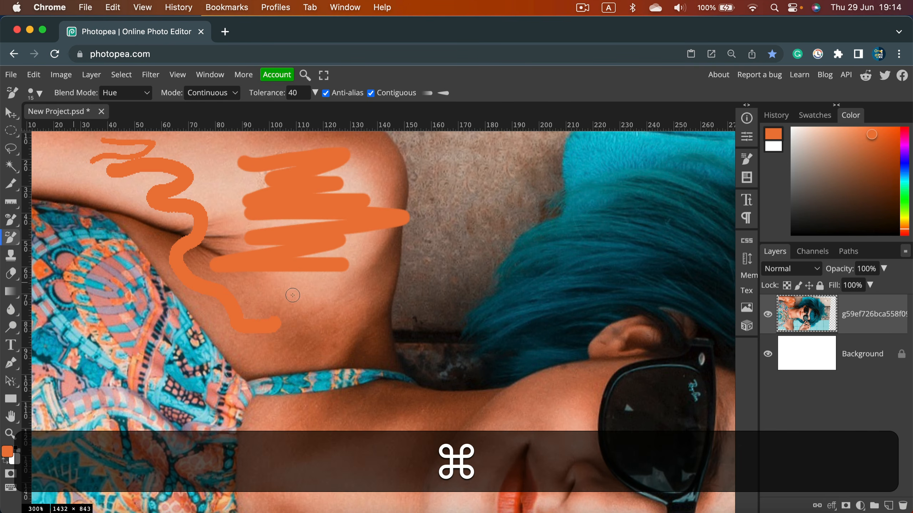
pyautogui.press('space')
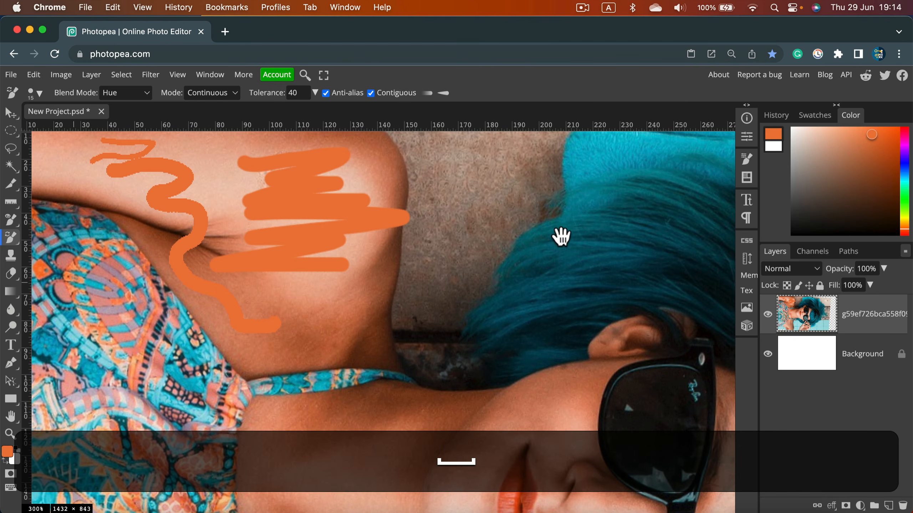
pyautogui.moveTo(560, 236); pyautogui.dragTo(372, 280)
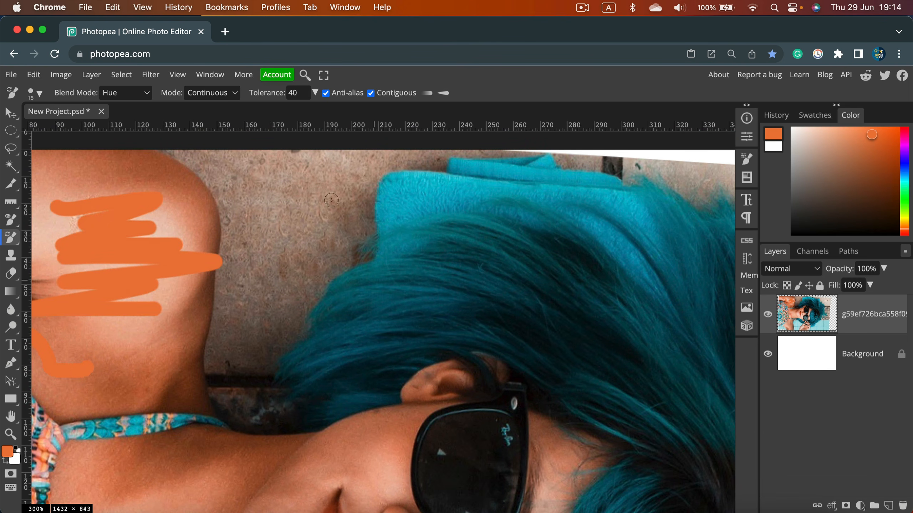
pyautogui.click(905, 132)
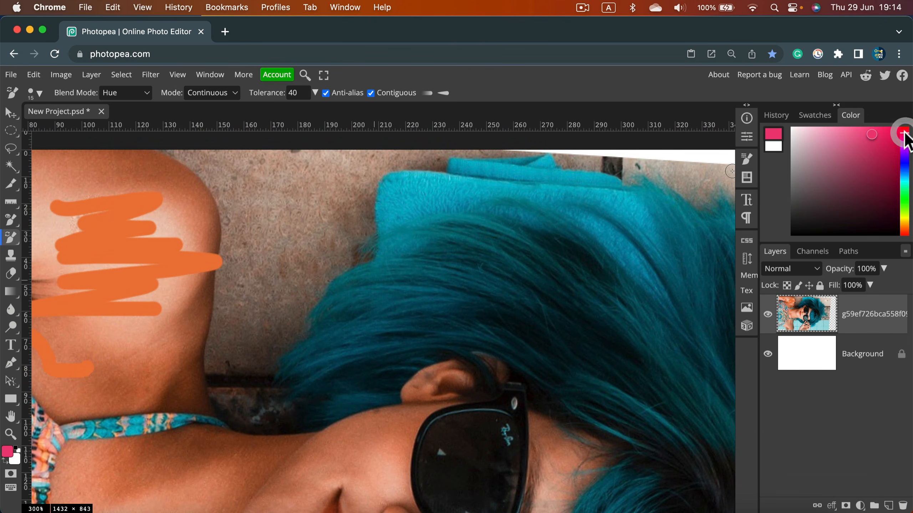
# Recolour the teal hair bordering the concrete in pink with several overlapping Color Replacement strokes.
pyautogui.moveTo(406, 306); pyautogui.dragTo(267, 298)
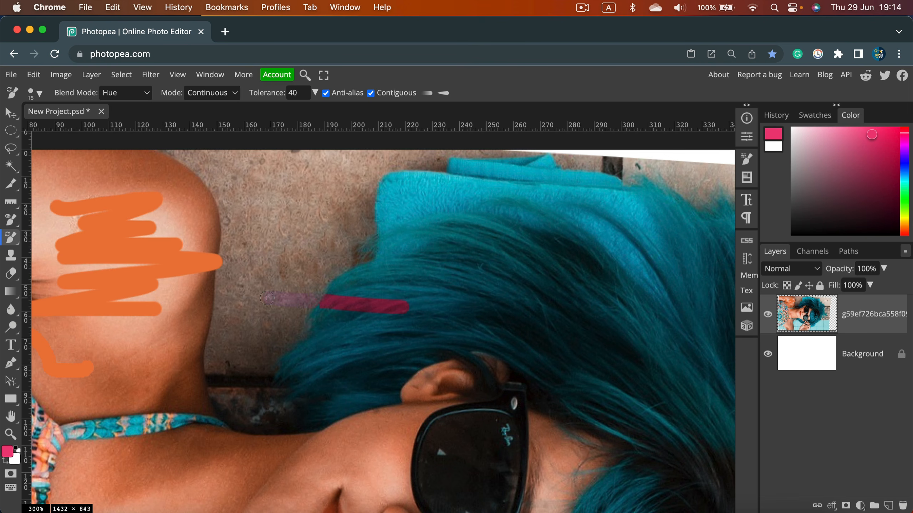
pyautogui.moveTo(486, 308); pyautogui.dragTo(259, 279)
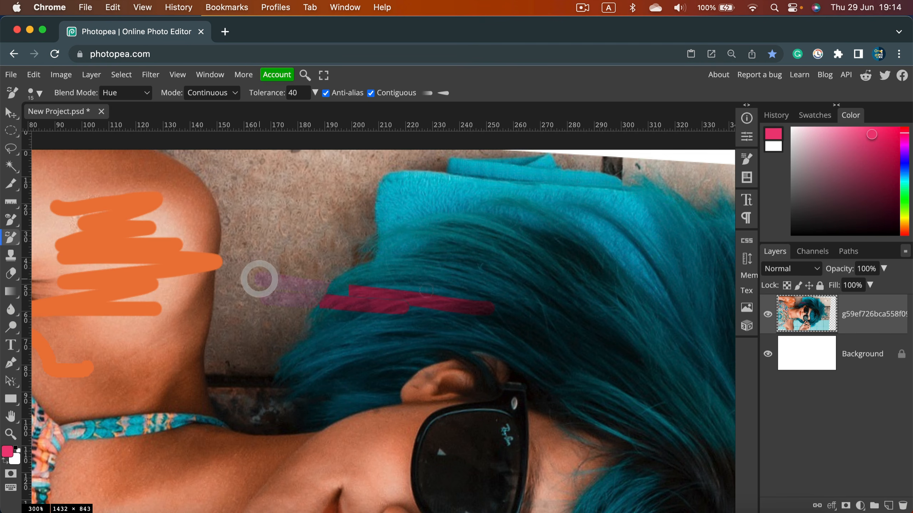
pyautogui.moveTo(417, 287)
pyautogui.mouseDown()
pyautogui.moveTo(323, 280)
pyautogui.moveTo(436, 280)
pyautogui.mouseUp()
pyautogui.moveTo(360, 269)
pyautogui.mouseDown()
pyautogui.moveTo(416, 271)
pyautogui.moveTo(358, 272)
pyautogui.moveTo(437, 279)
pyautogui.moveTo(402, 279)
pyautogui.moveTo(449, 289)
pyautogui.moveTo(331, 284)
pyautogui.moveTo(419, 290)
pyautogui.moveTo(395, 284)
pyautogui.mouseUp()
pyautogui.moveTo(443, 278); pyautogui.dragTo(325, 250)
pyautogui.moveTo(329, 252)
pyautogui.mouseDown()
pyautogui.moveTo(373, 259)
pyautogui.moveTo(376, 270)
pyautogui.moveTo(316, 264)
pyautogui.moveTo(356, 259)
pyautogui.moveTo(310, 267)
pyautogui.moveTo(315, 287)
pyautogui.moveTo(296, 301)
pyautogui.moveTo(363, 323)
pyautogui.mouseUp()
# Undo all the pink Color Replacement strokes on the hair and concrete.
pyautogui.press('super+z')
pyautogui.press('super+z')
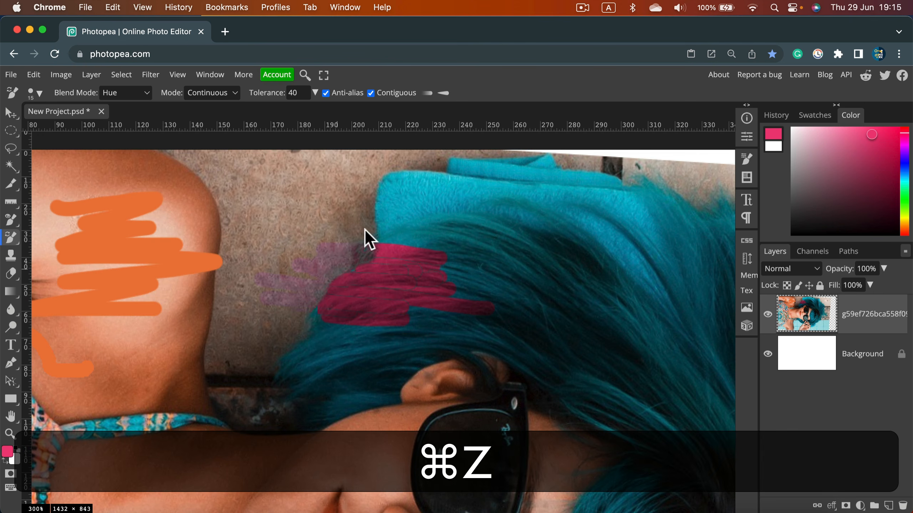
pyautogui.press('super+z')
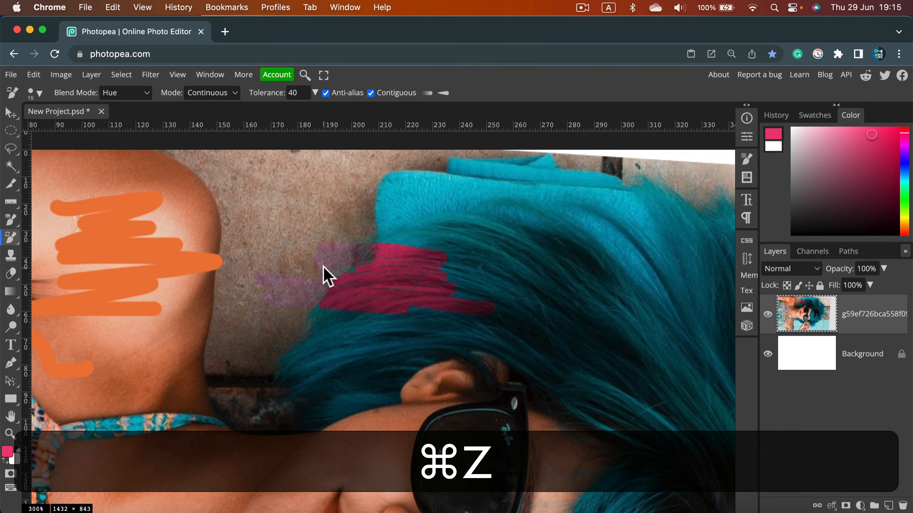
pyautogui.press('super+z')
pyautogui.press('super+z')
pyautogui.press('super+z')
pyautogui.press('super+z')
pyautogui.press('super+z')
pyautogui.press('super+z')
pyautogui.press('super+z')
pyautogui.press('super+z')
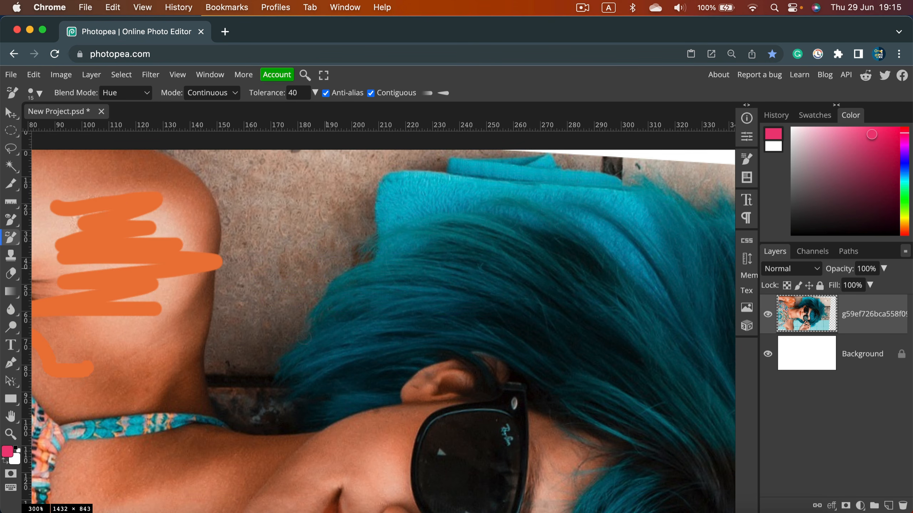
# Switch to the Clone Stamp, enlarge its brush to 35 and sample the middle of the lips as the source.
pyautogui.scroll(-5, 304, 338)
pyautogui.scroll(4, 359, 305)
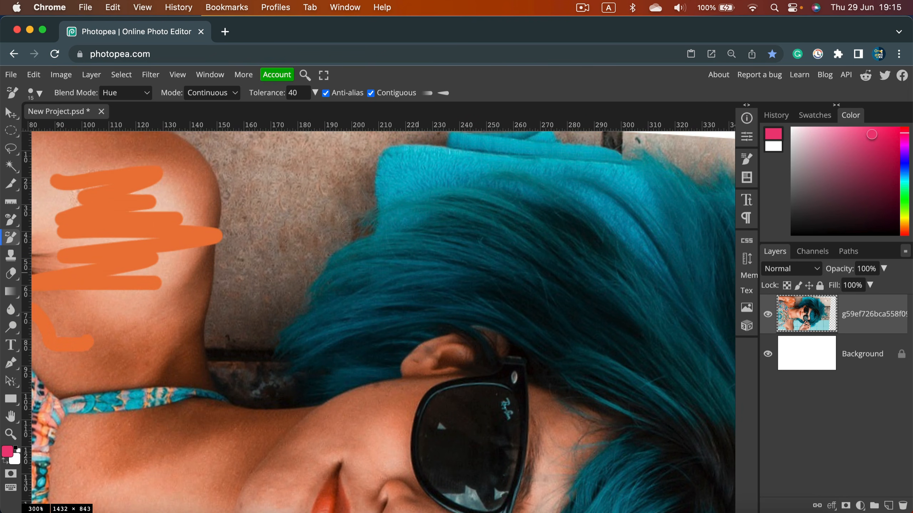
pyautogui.scroll(-4, 352, 302)
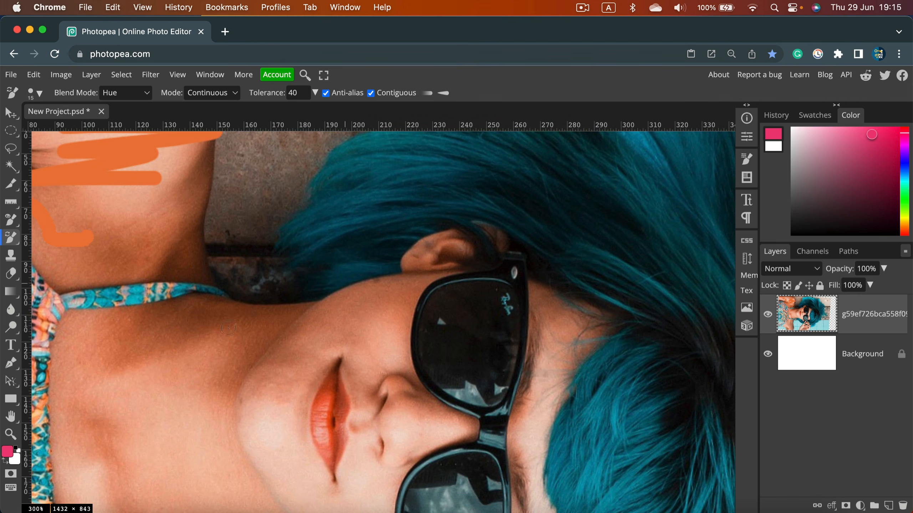
pyautogui.click(11, 256)
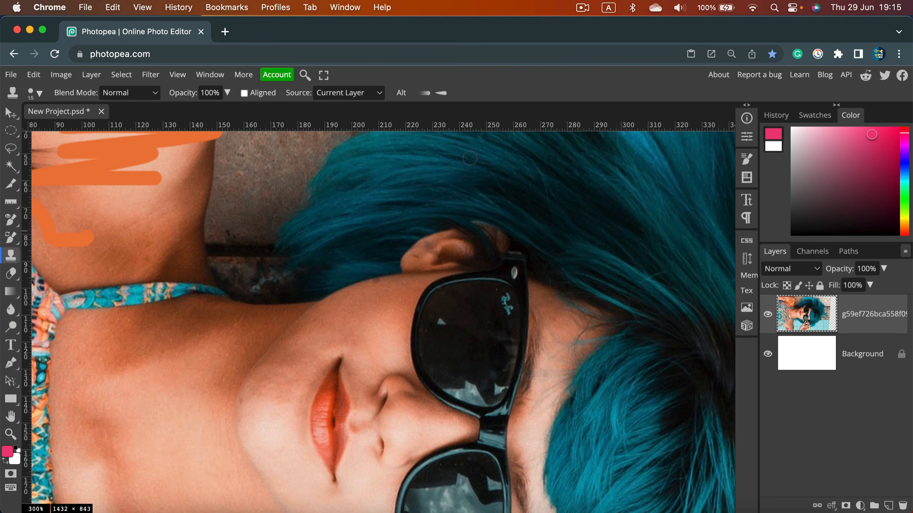
pyautogui.scroll(3, 318, 203)
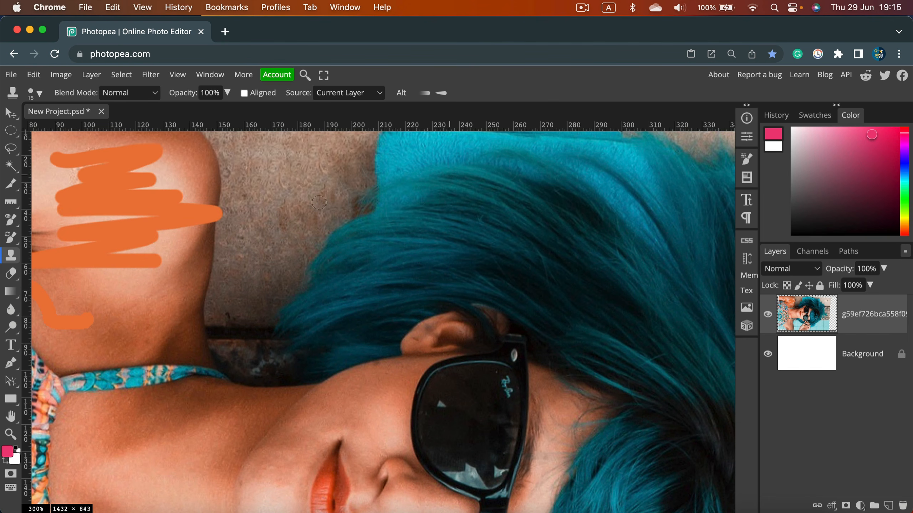
pyautogui.click(283, 188)
pyautogui.press(']')
pyautogui.press(']')
pyautogui.press('alt')
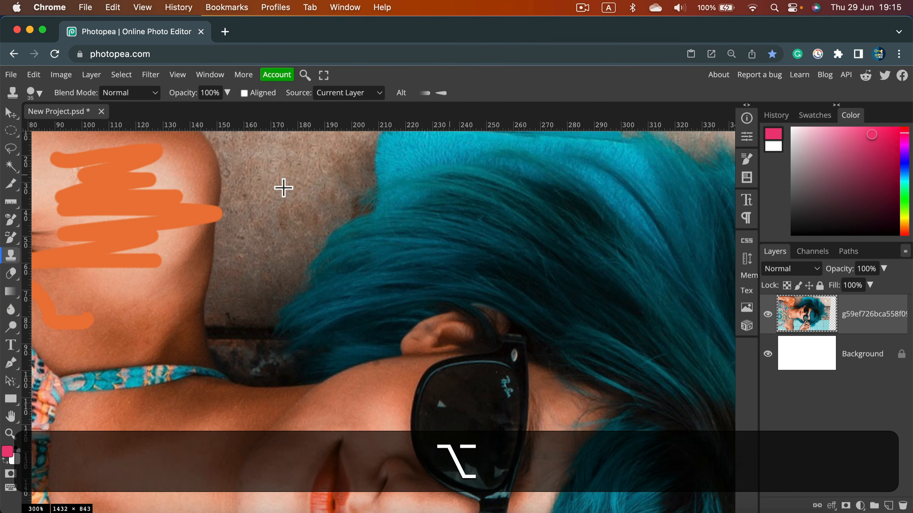
pyautogui.scroll(-5, 246, 329)
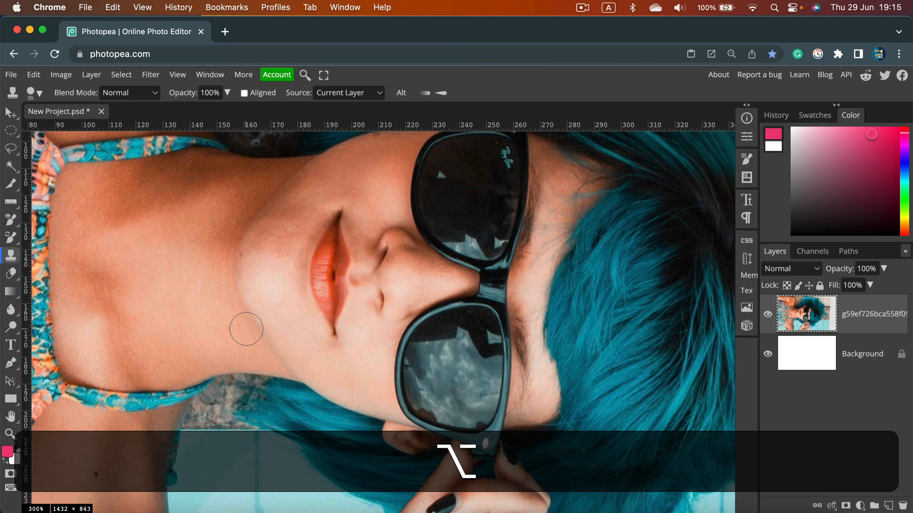
pyautogui.keyDown('alt'); pyautogui.click(336, 282); pyautogui.keyUp('alt')
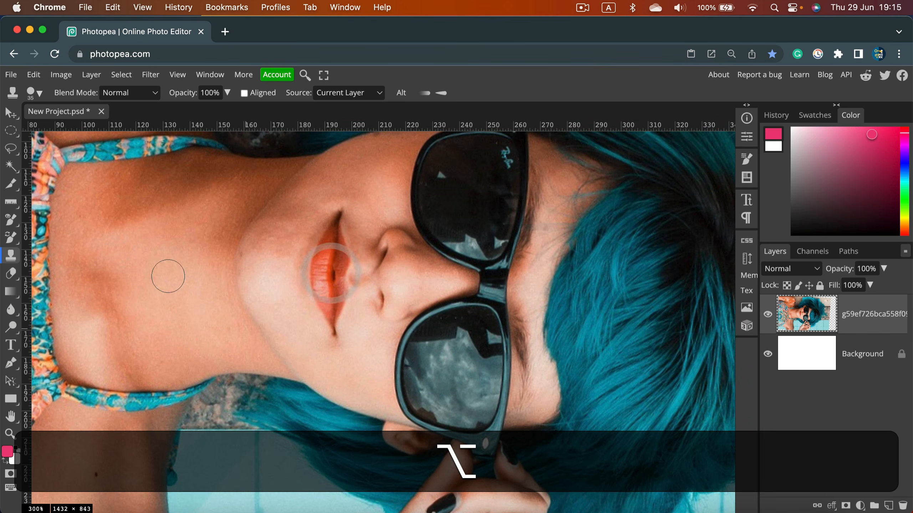
# Stamp six scattered copies of the sampled lips over the neck, chest and jaw area.
pyautogui.click(152, 274)
pyautogui.click(112, 197)
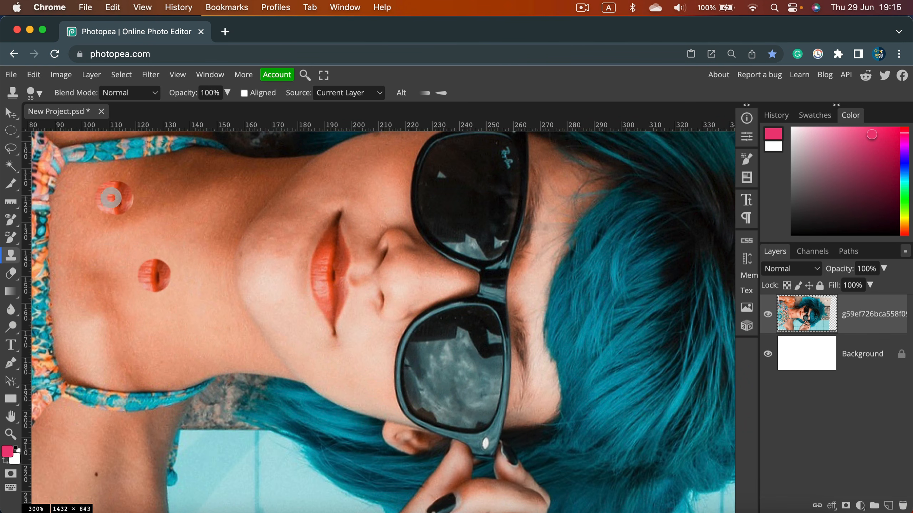
pyautogui.click(172, 201)
pyautogui.click(203, 299)
pyautogui.click(97, 323)
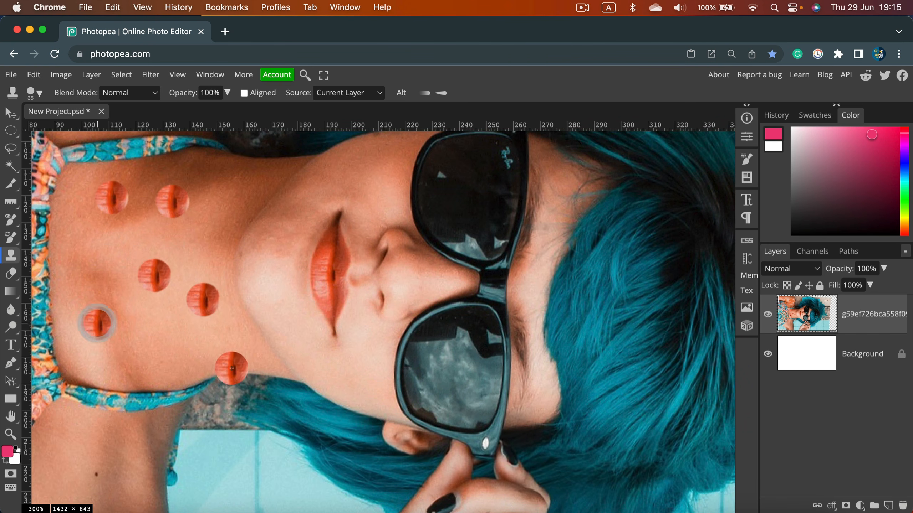
# Undo all the cloned lip stamps on the skin.
pyautogui.press('alt+super+z')
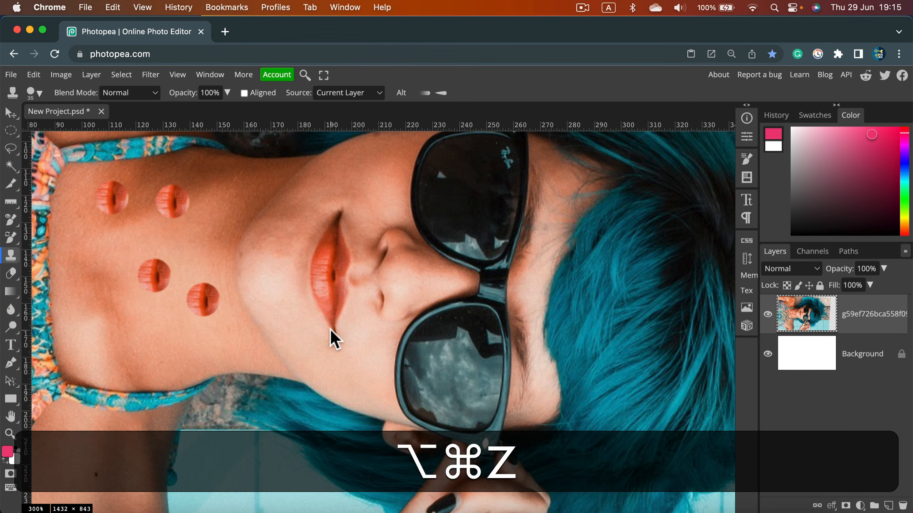
pyautogui.press('super+z')
pyautogui.press('super+z')
pyautogui.press('super+z')
pyautogui.press('super+z')
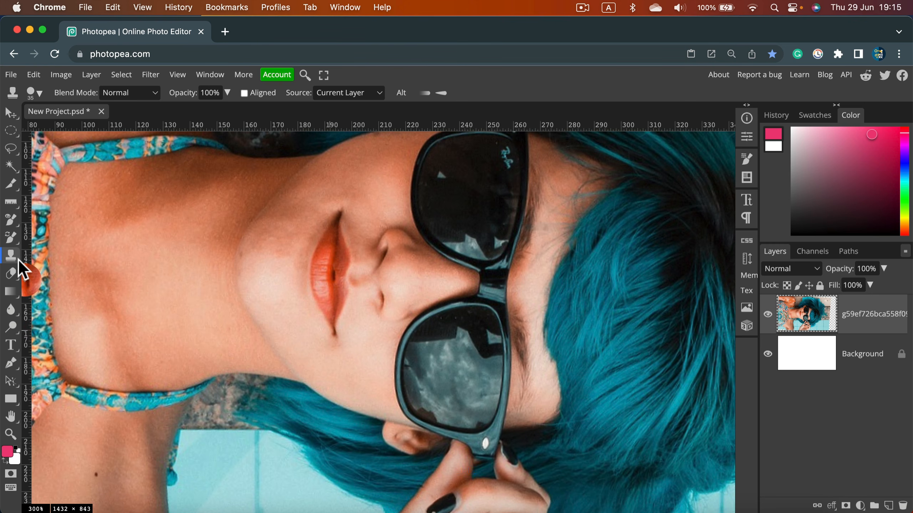
# Erase a zigzag patch on the neck with the Eraser at size 30, and undo the stroke.
pyautogui.click(11, 274)
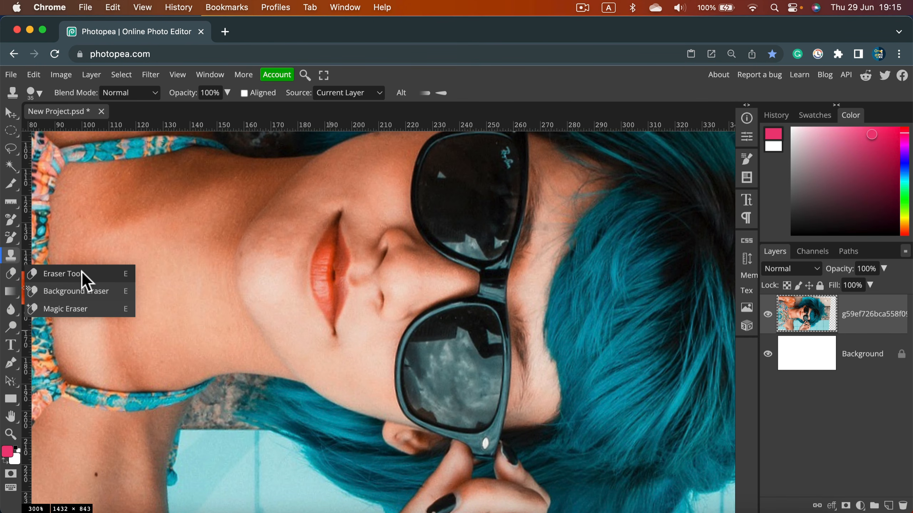
pyautogui.click(83, 273)
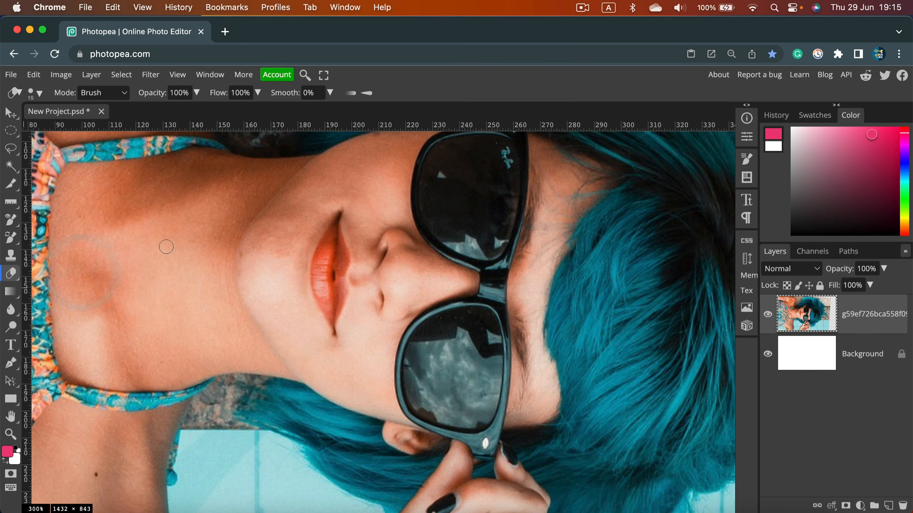
pyautogui.press(']')
pyautogui.press(']')
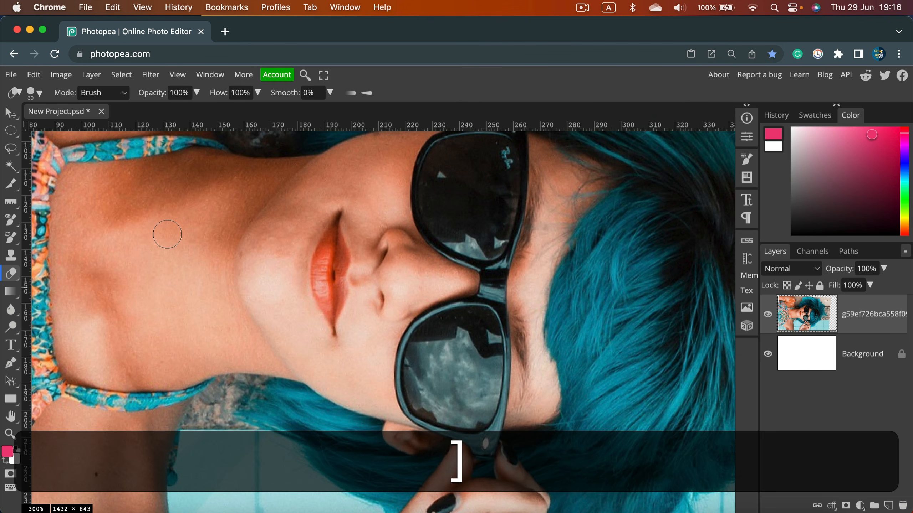
pyautogui.moveTo(179, 216)
pyautogui.mouseDown()
pyautogui.moveTo(204, 238)
pyautogui.moveTo(172, 312)
pyautogui.mouseUp()
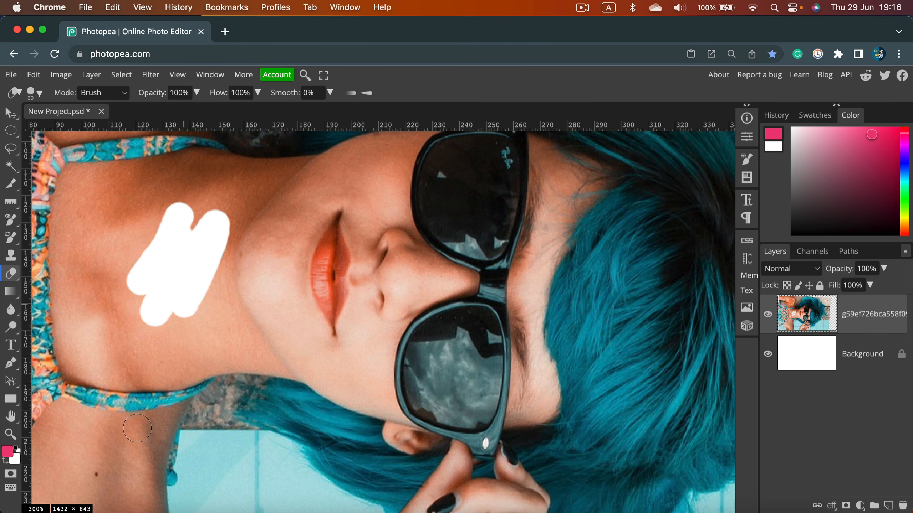
pyautogui.press('super+z')
# Erase the pool tiles along the arm's edge with the Background Eraser at brush size 40, keeping the skin intact.
pyautogui.rightClick(11, 273)
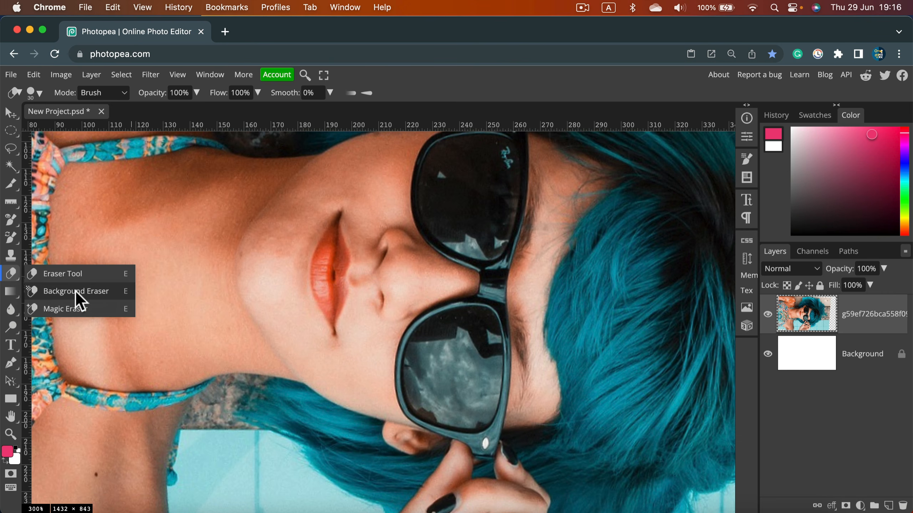
pyautogui.scroll(-8, 196, 395)
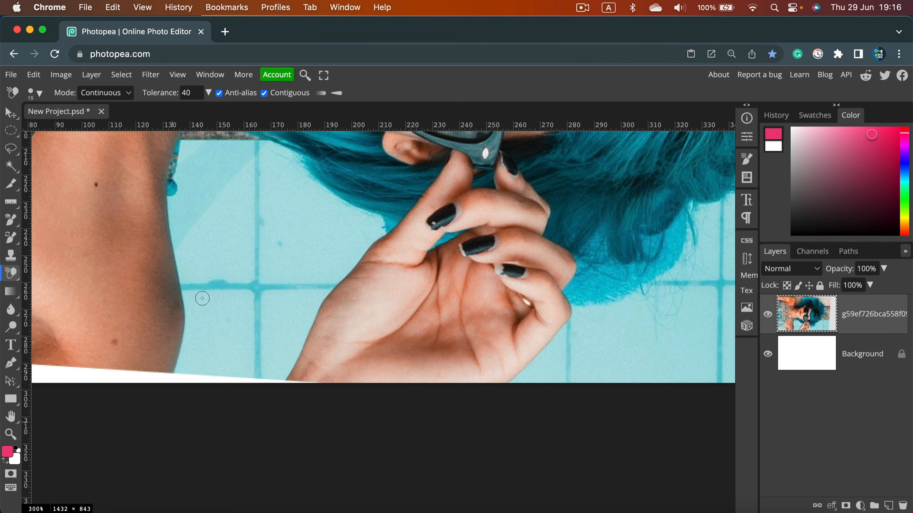
pyautogui.press(']')
pyautogui.click(183, 261)
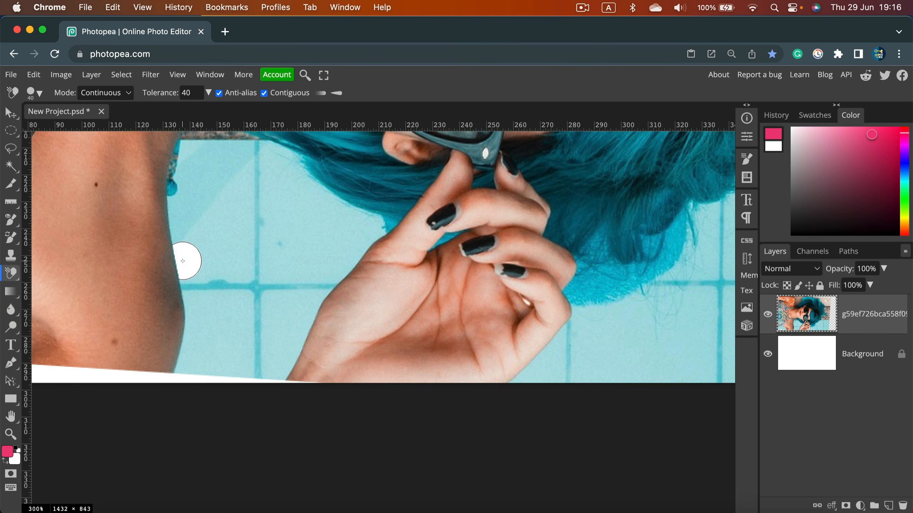
pyautogui.click(178, 232)
pyautogui.click(181, 206)
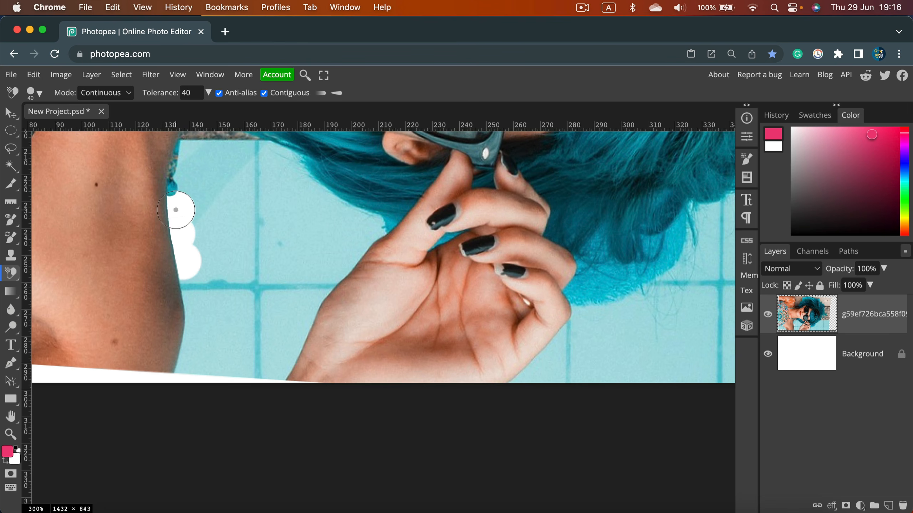
pyautogui.click(189, 282)
pyautogui.click(196, 308)
pyautogui.click(191, 338)
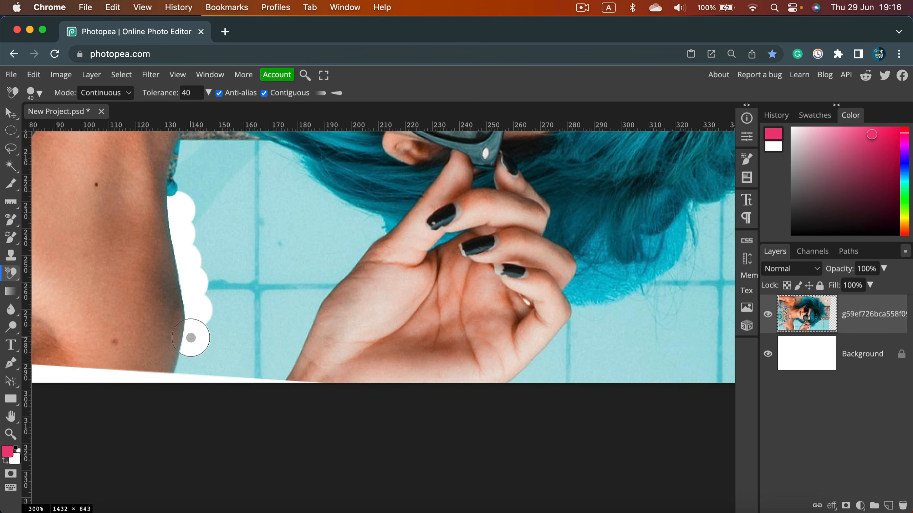
pyautogui.click(189, 360)
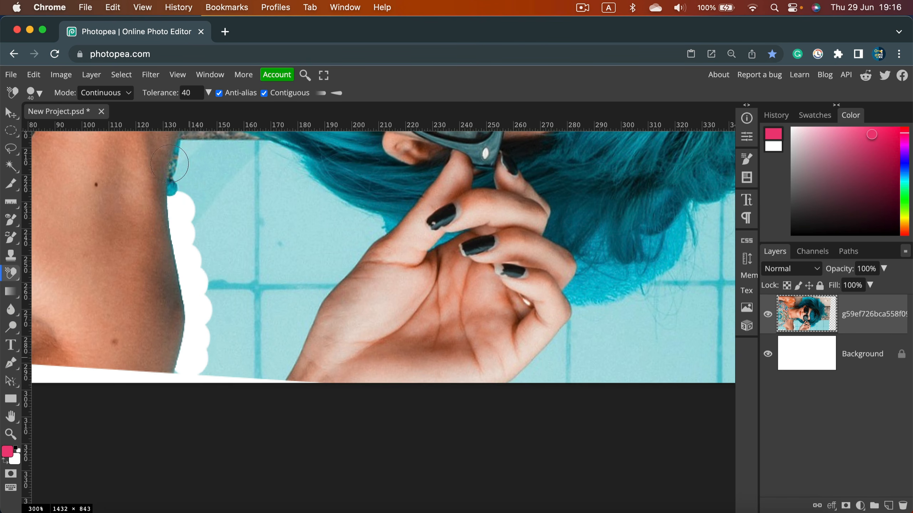
# Extend the background erasing around the blue bead and along the upper edge of the tiles toward the hair.
pyautogui.click(184, 182)
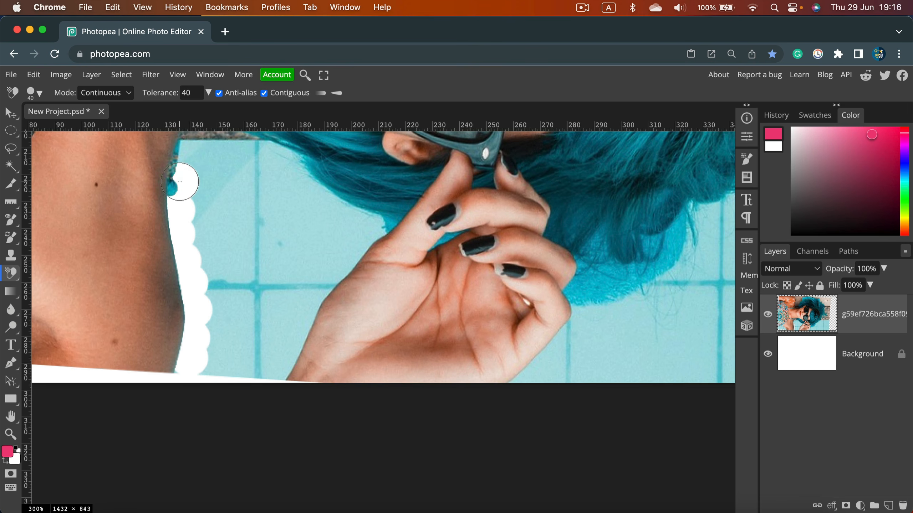
pyautogui.click(188, 154)
pyautogui.click(213, 152)
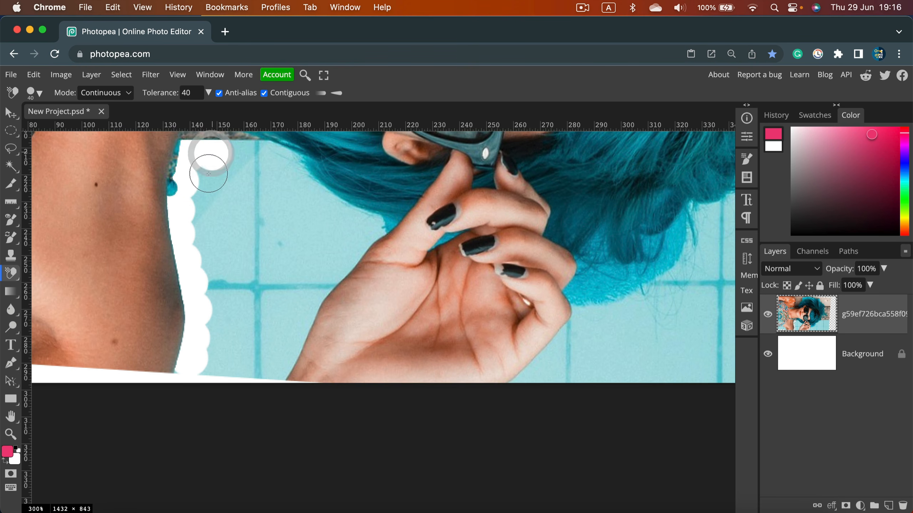
pyautogui.click(208, 176)
pyautogui.click(239, 154)
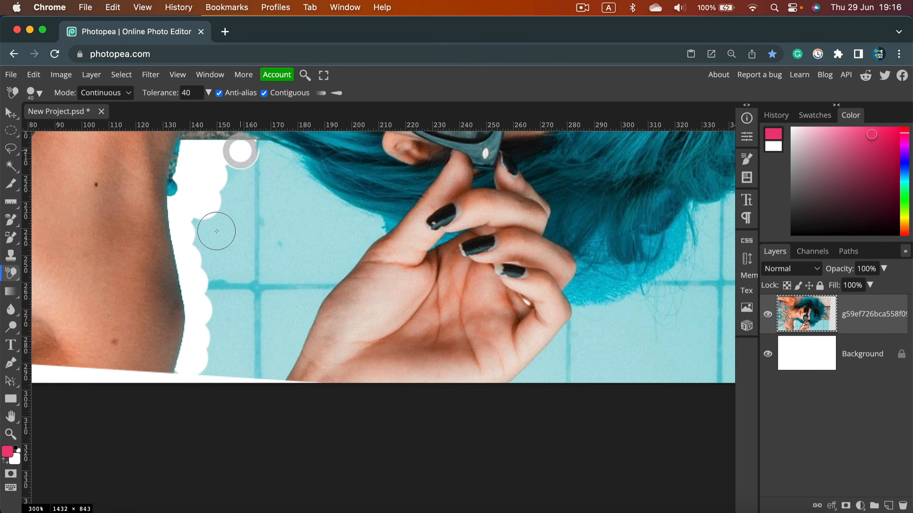
# Erase the teal hair below the jaw and the skin of the upper arm with the Magic Eraser.
pyautogui.scroll(2, 219, 231)
pyautogui.scroll(4, 215, 238)
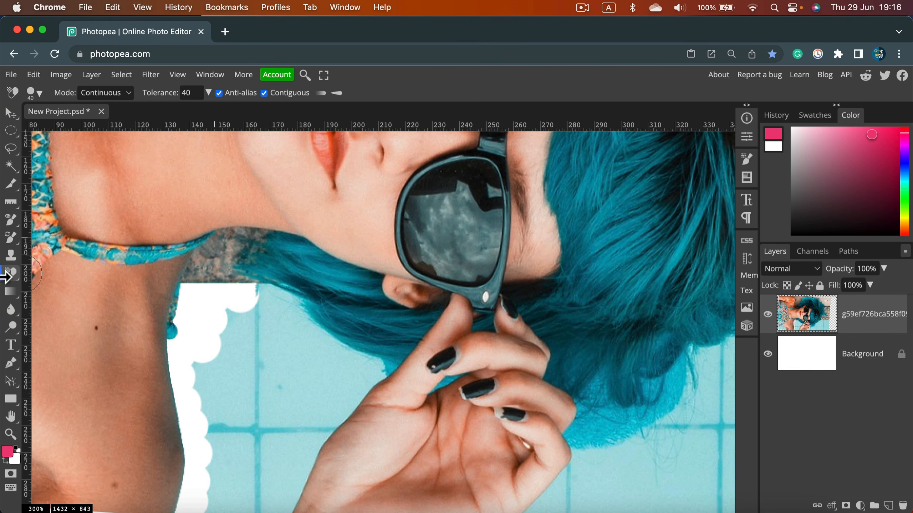
pyautogui.rightClick(10, 277)
pyautogui.click(84, 305)
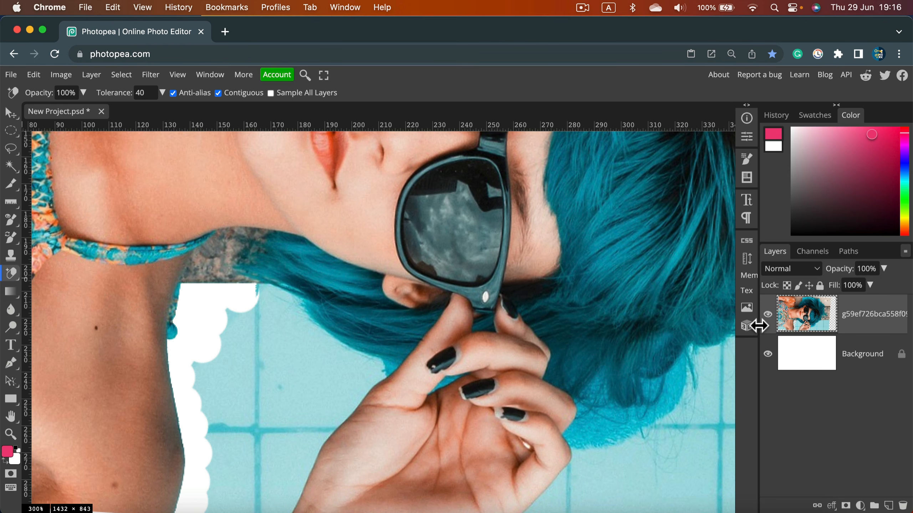
pyautogui.click(320, 302)
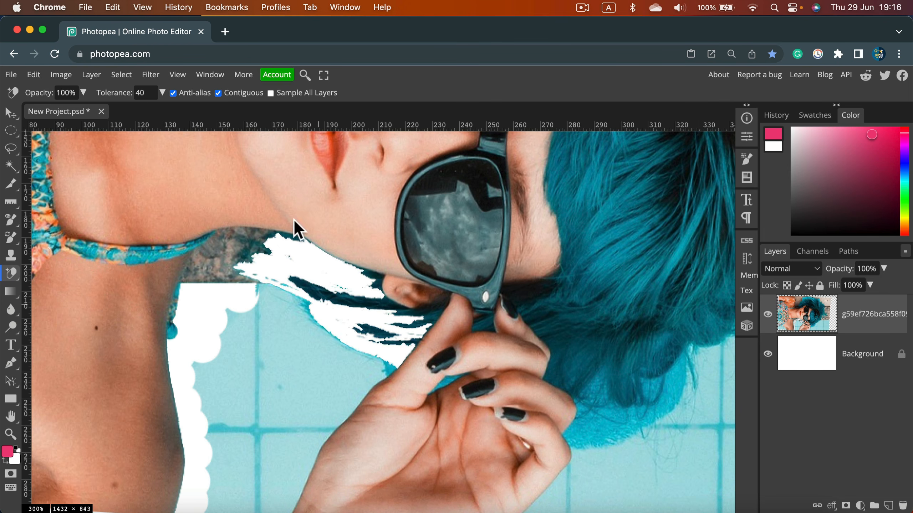
pyautogui.click(138, 297)
# Erase the light blue pool tiles on both sides of the raised hand with the Magic Eraser.
pyautogui.scroll(-3, 216, 289)
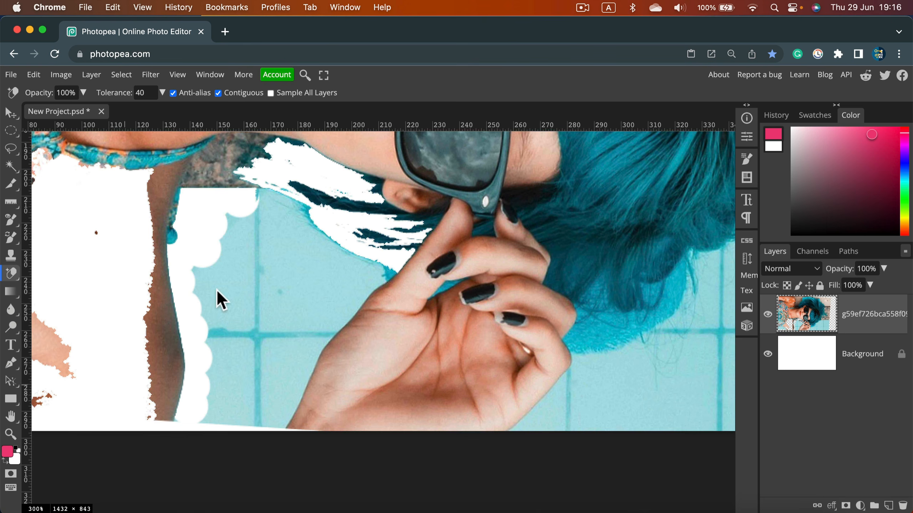
pyautogui.click(228, 284)
pyautogui.click(274, 365)
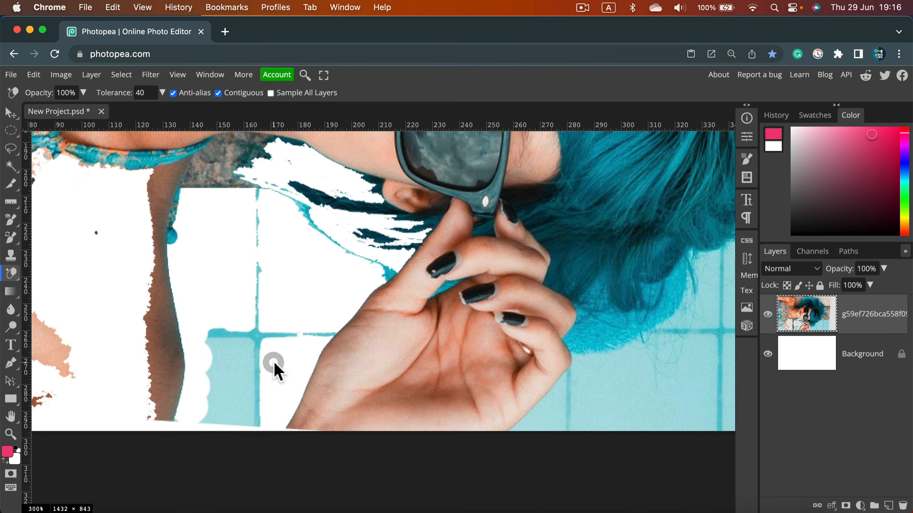
pyautogui.click(250, 370)
pyautogui.click(644, 383)
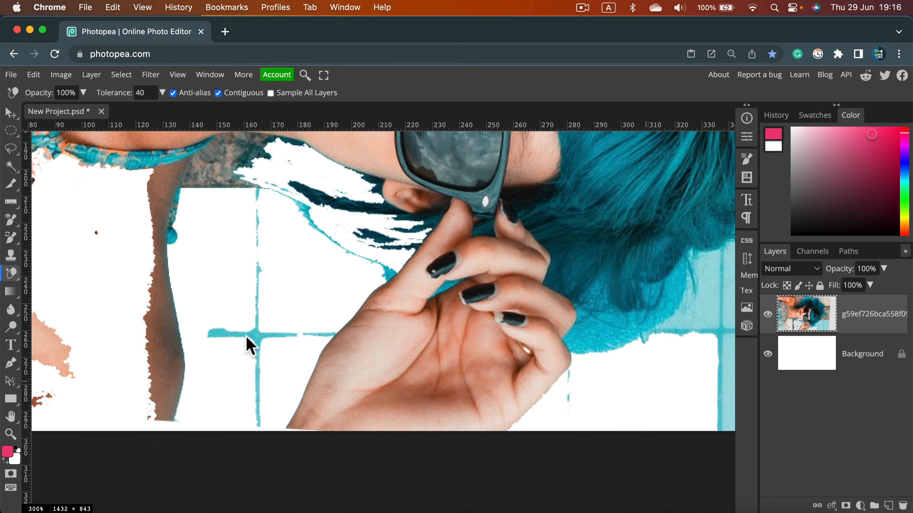
# Undo all the Magic Eraser and Background Eraser edits on the photo.
pyautogui.scroll(3, 216, 331)
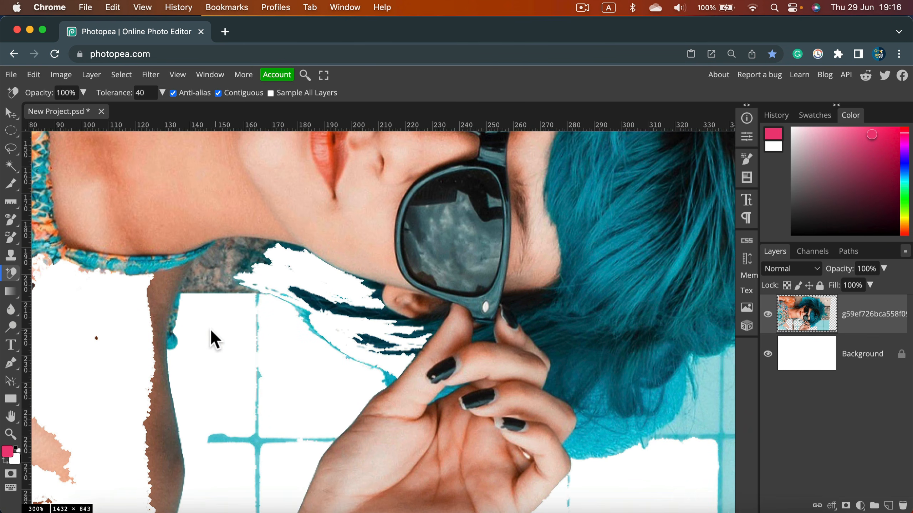
pyautogui.press('super+z')
pyautogui.press('super+z')
pyautogui.press('super+z')
pyautogui.press('super+z')
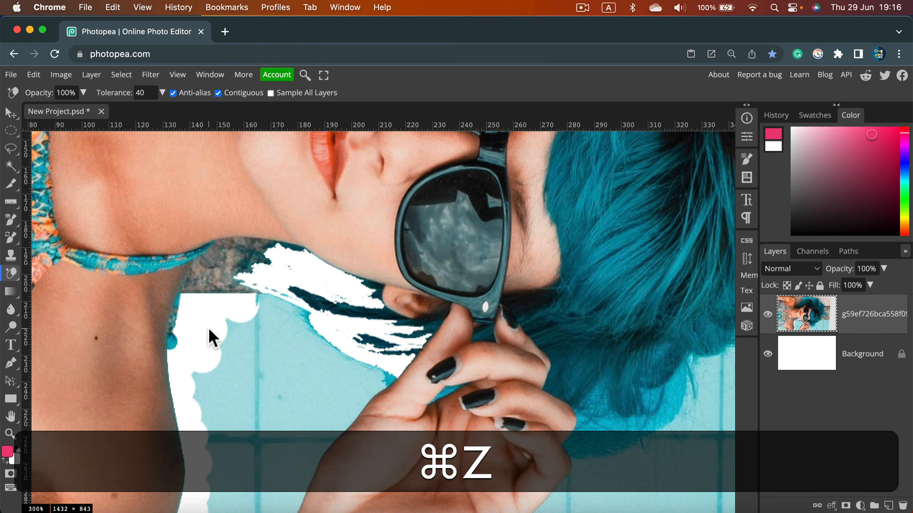
pyautogui.press('super+z')
pyautogui.press('super+z')
pyautogui.press('super+z')
pyautogui.press('super+z')
pyautogui.press('super+z')
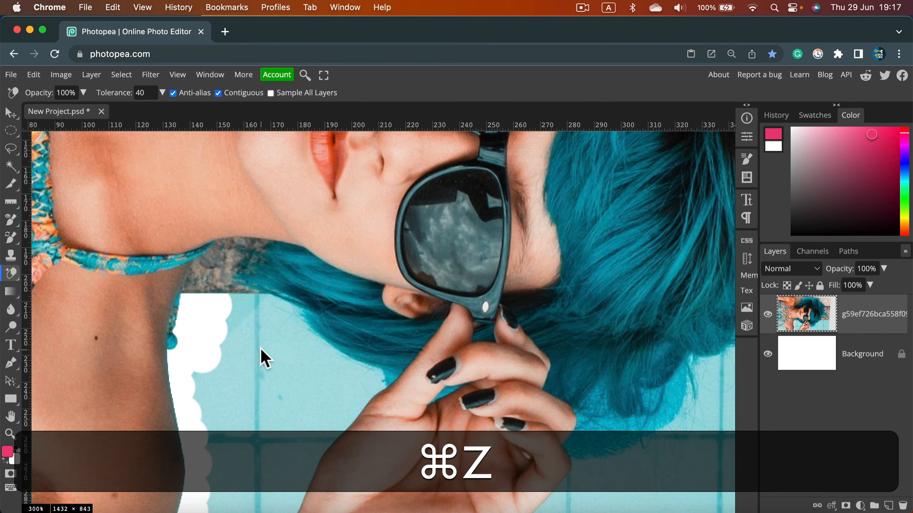
pyautogui.press('super+z')
pyautogui.press('super+z')
pyautogui.press('super+z')
pyautogui.press('super+z')
pyautogui.press('super+z')
pyautogui.press('super+z')
pyautogui.press('super+z')
pyautogui.press('super+z')
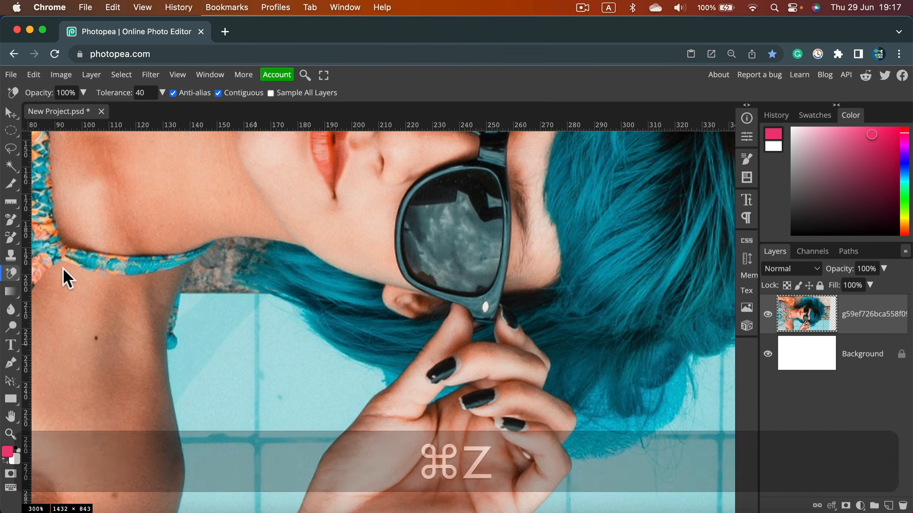
# Draw a diagonal linear pink-to-white gradient from the neck toward the hair with the Gradient tool, and undo it.
pyautogui.rightClick(16, 274)
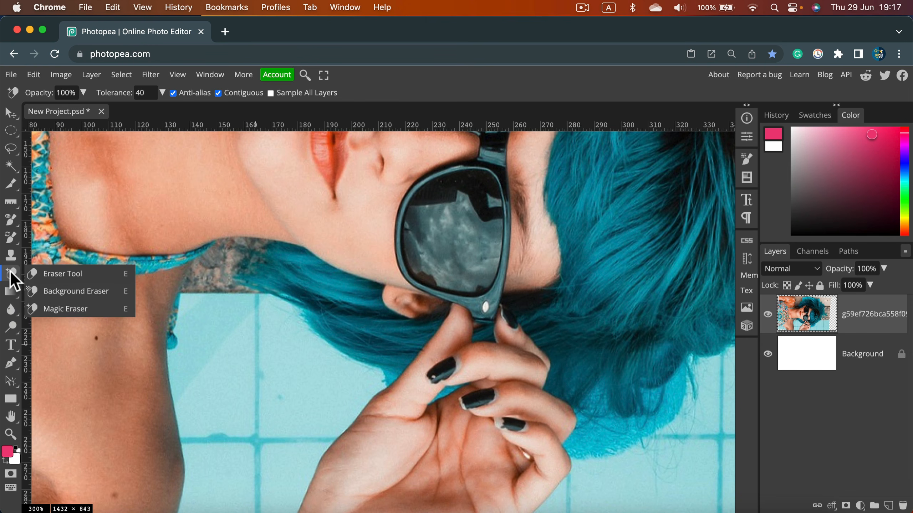
pyautogui.rightClick(11, 292)
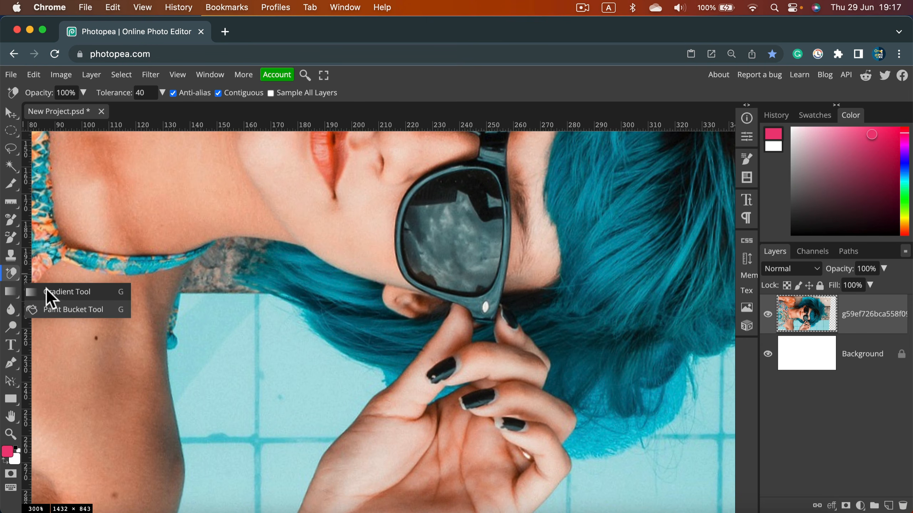
pyautogui.click(52, 291)
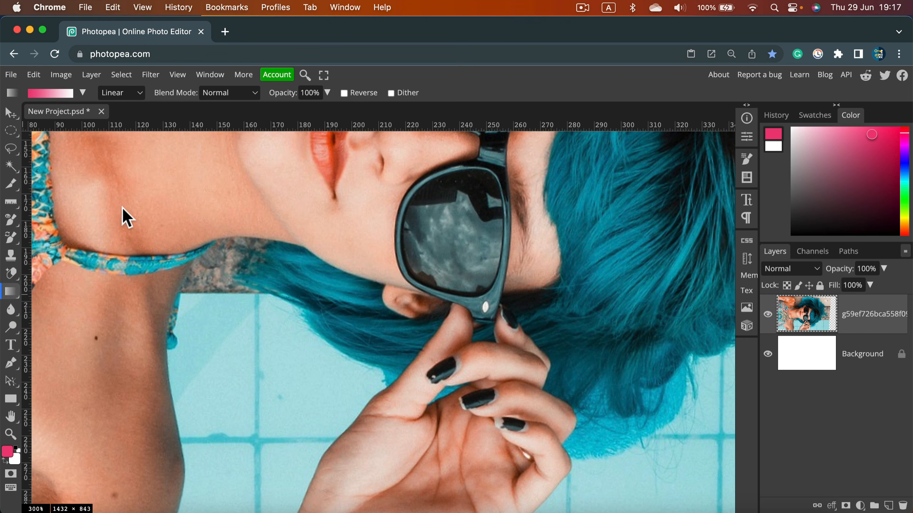
pyautogui.moveTo(122, 206); pyautogui.dragTo(255, 300)
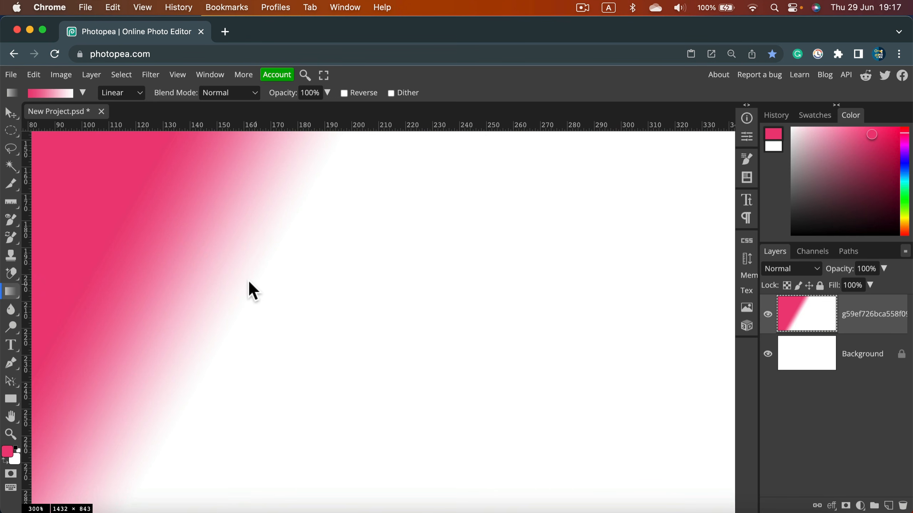
pyautogui.press('super')
pyautogui.press('super+z')
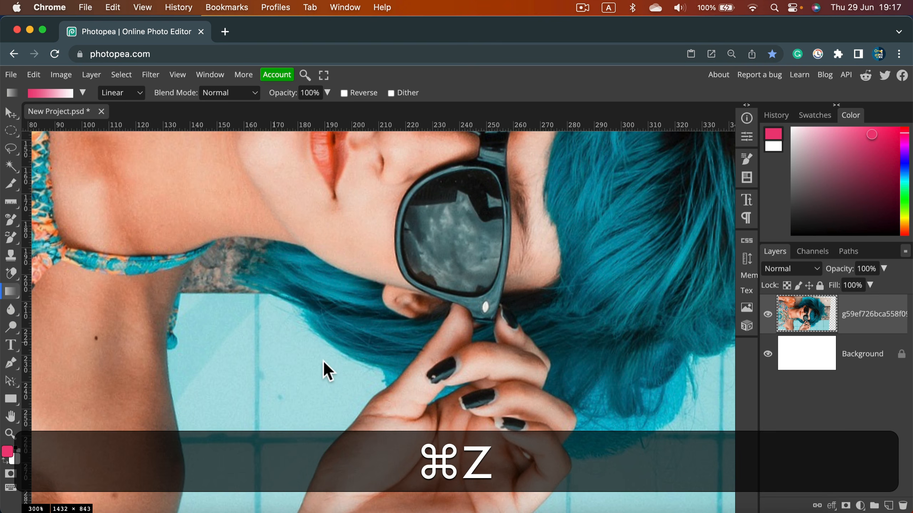
# Select the light blue tile area between the arm and the raised hand with the Magic Wand.
pyautogui.click(13, 149)
pyautogui.click(11, 165)
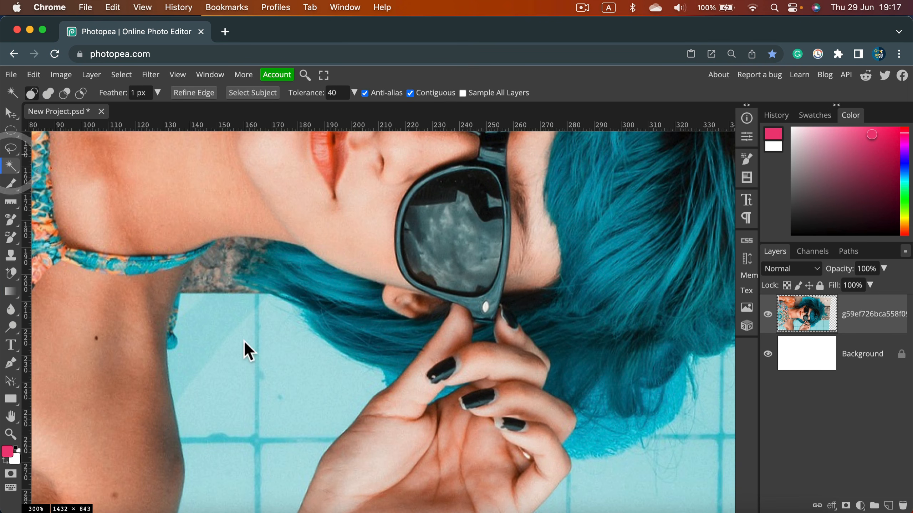
pyautogui.click(238, 342)
# Fill the selected tile area with a diagonal pink-to-white gradient and deselect it, and undo both actions.
pyautogui.click(11, 292)
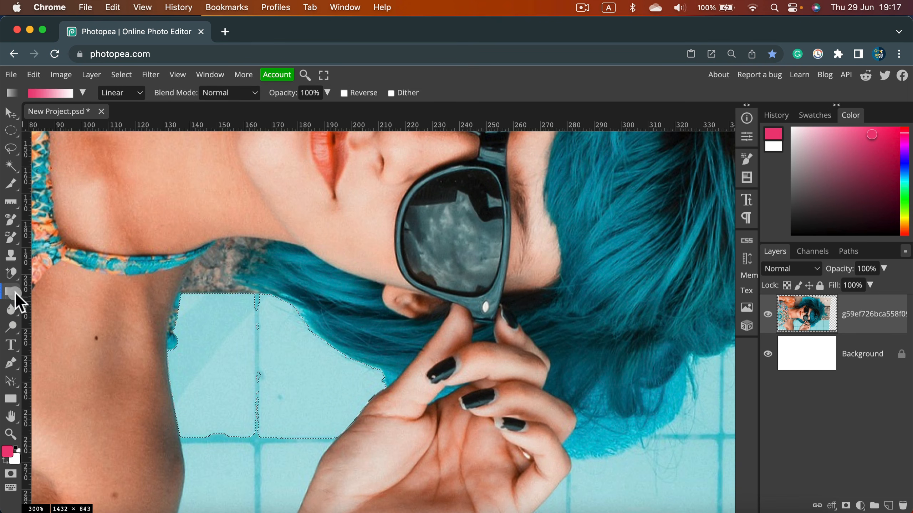
pyautogui.moveTo(204, 326); pyautogui.dragTo(358, 427)
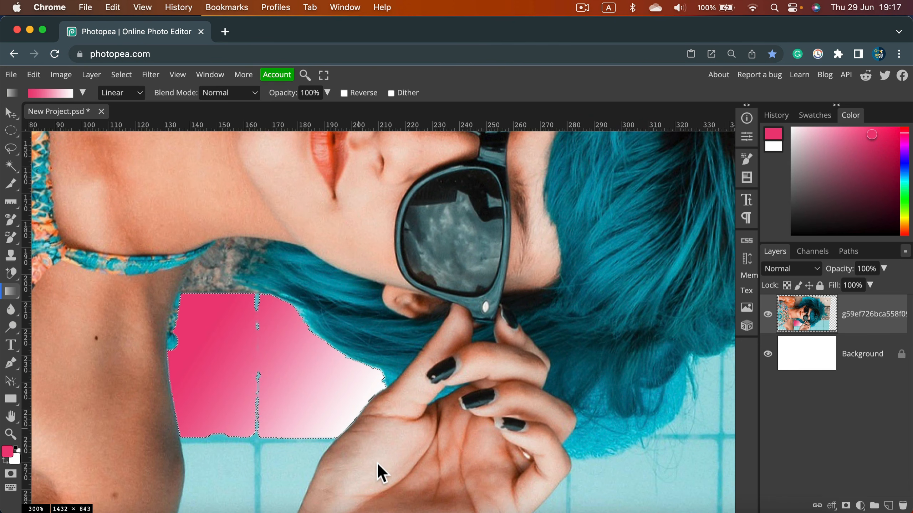
pyautogui.press('super+d')
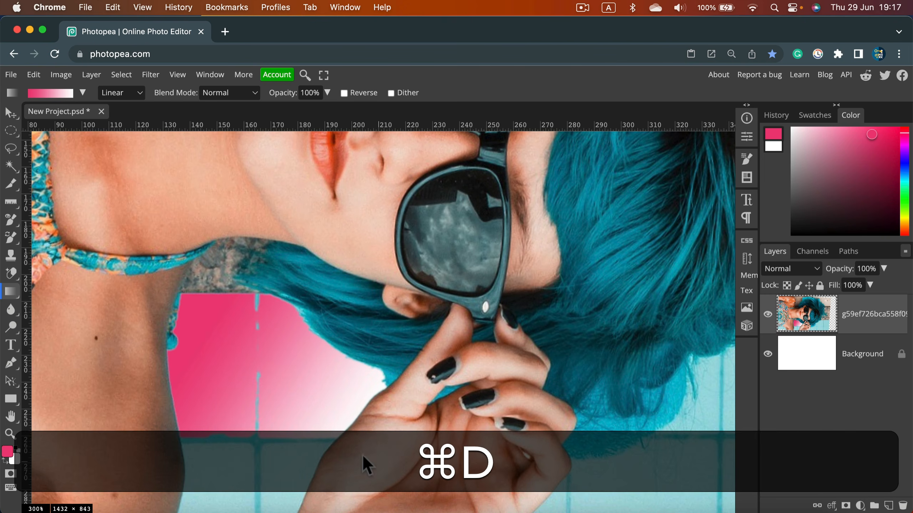
pyautogui.press('super+z')
pyautogui.press('super+z')
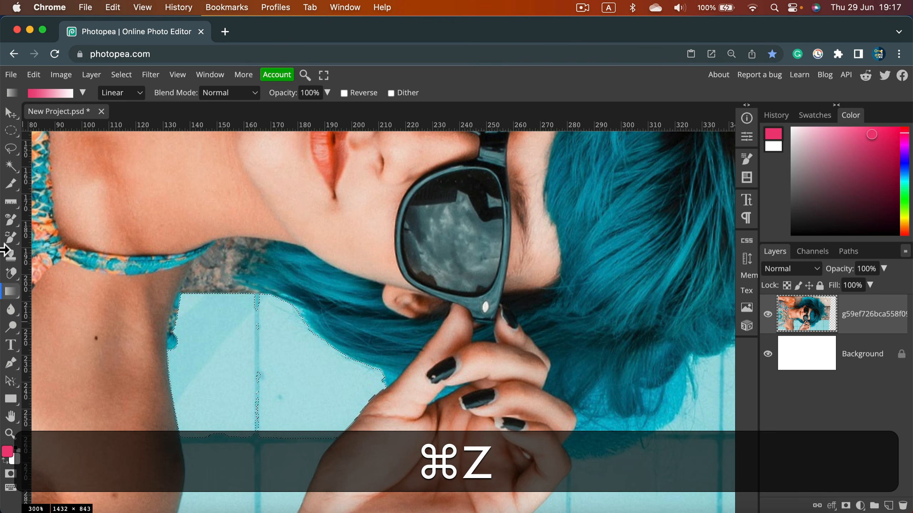
# Deselect the tile area and fill the light blue tiles around the hand and beside the hair with pink using the Paint Bucket tool.
pyautogui.rightClick(16, 293)
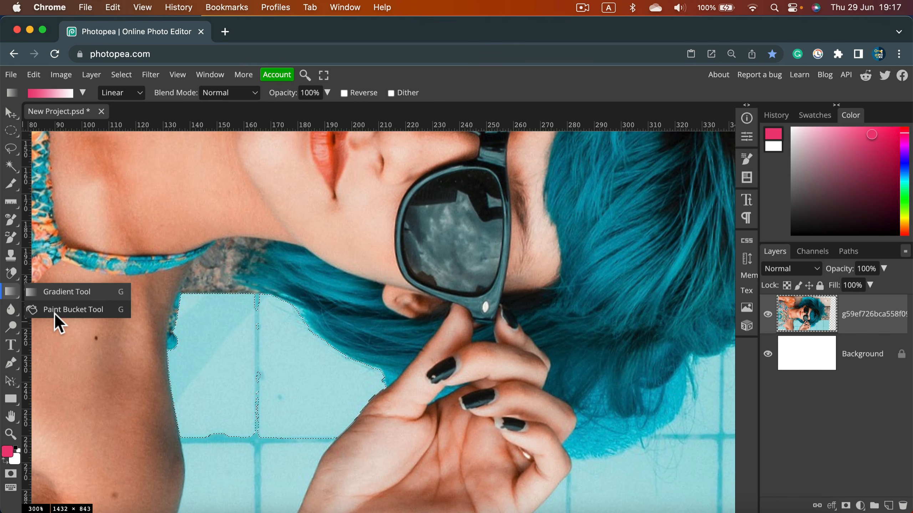
pyautogui.click(54, 311)
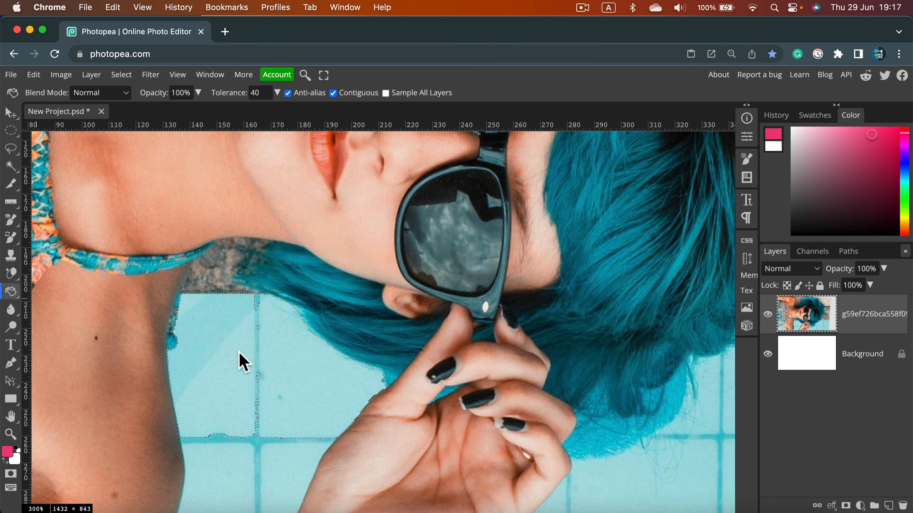
pyautogui.press('super+d')
pyautogui.click(272, 353)
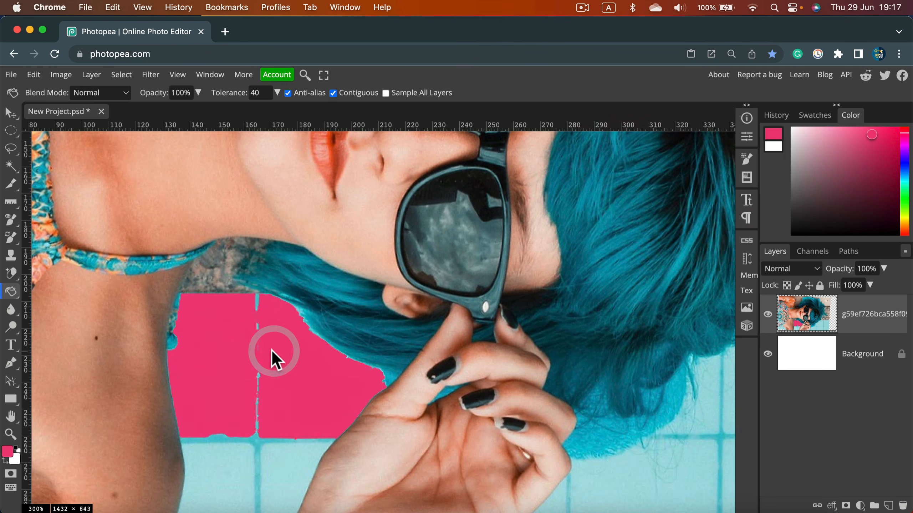
pyautogui.click(239, 468)
pyautogui.click(278, 466)
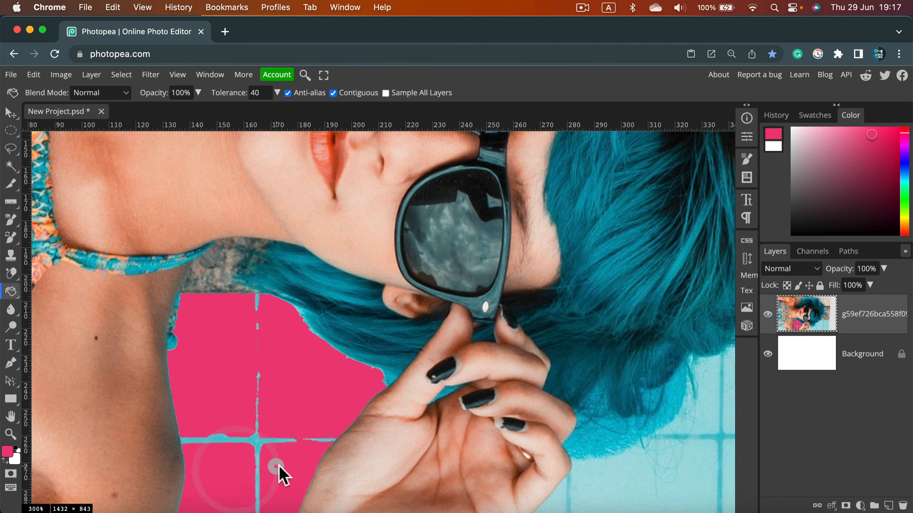
pyautogui.click(600, 475)
pyautogui.click(715, 417)
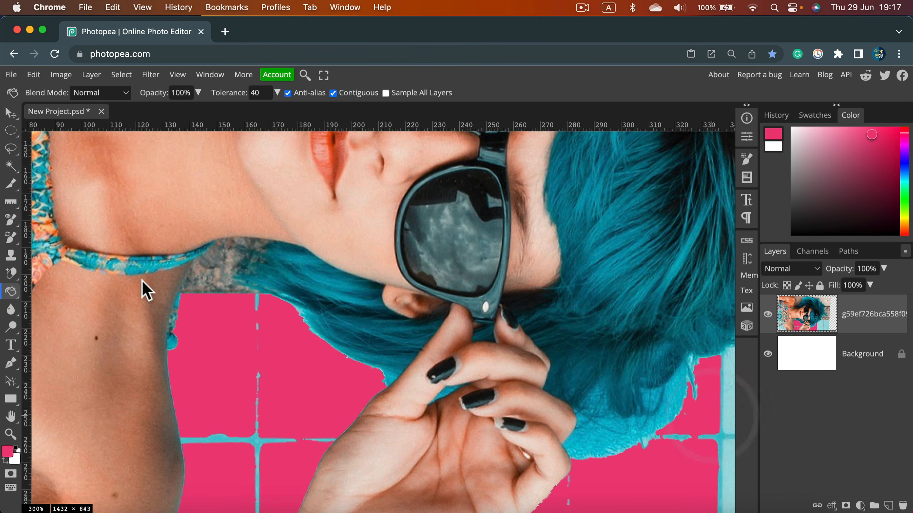
# Fill the skin of the face, neck and upper arm with pink using the Paint Bucket tool.
pyautogui.click(227, 201)
pyautogui.click(140, 354)
pyautogui.click(156, 249)
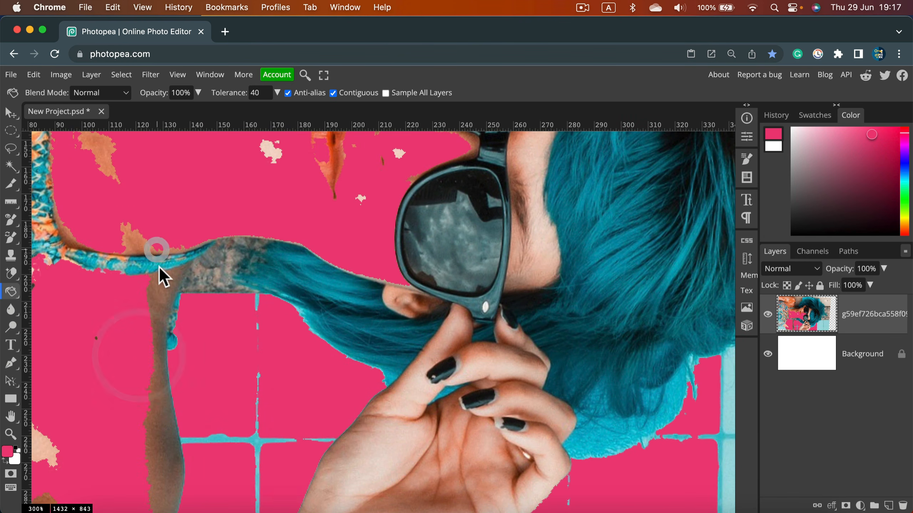
pyautogui.click(159, 312)
# Undo all the Paint Bucket fills on the tiles and skin.
pyautogui.press('super+z')
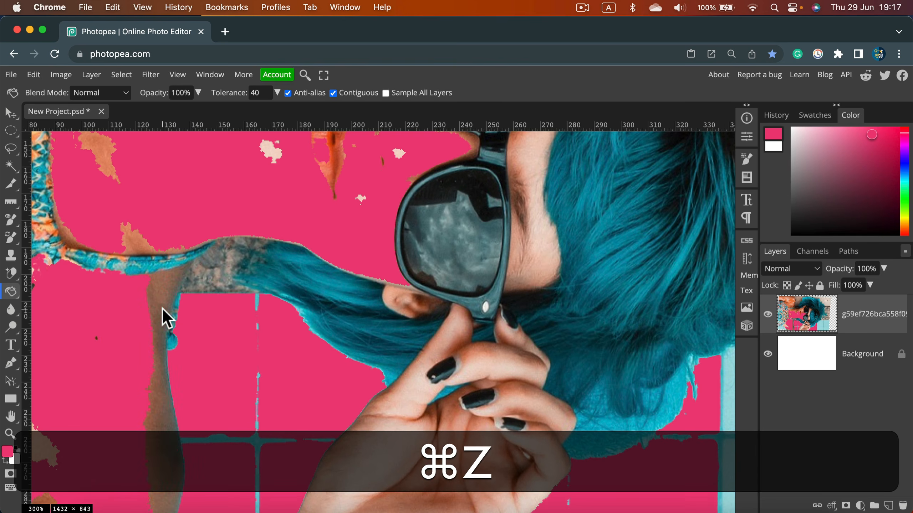
pyautogui.press('super+z')
pyautogui.press('super+z')
pyautogui.press('super+z')
pyautogui.press('super+z')
pyautogui.press('super+z')
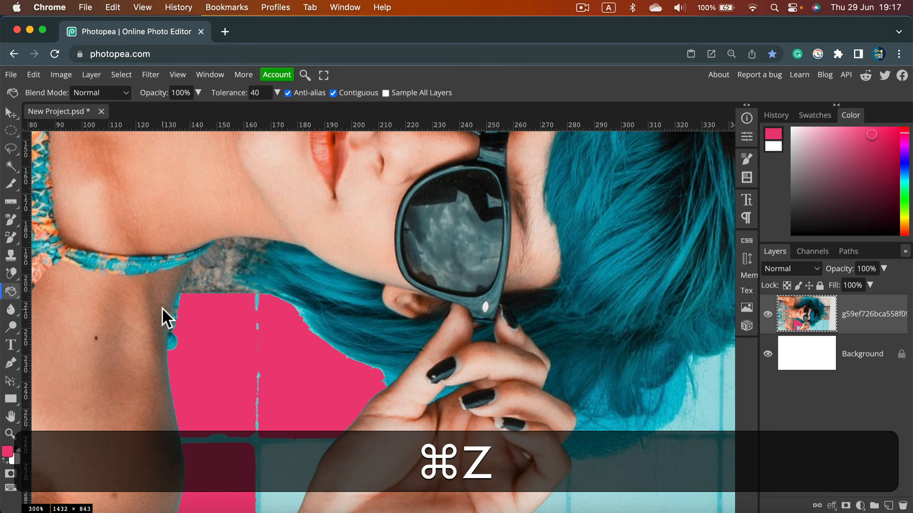
pyautogui.press('super+z')
pyautogui.press('super+z')
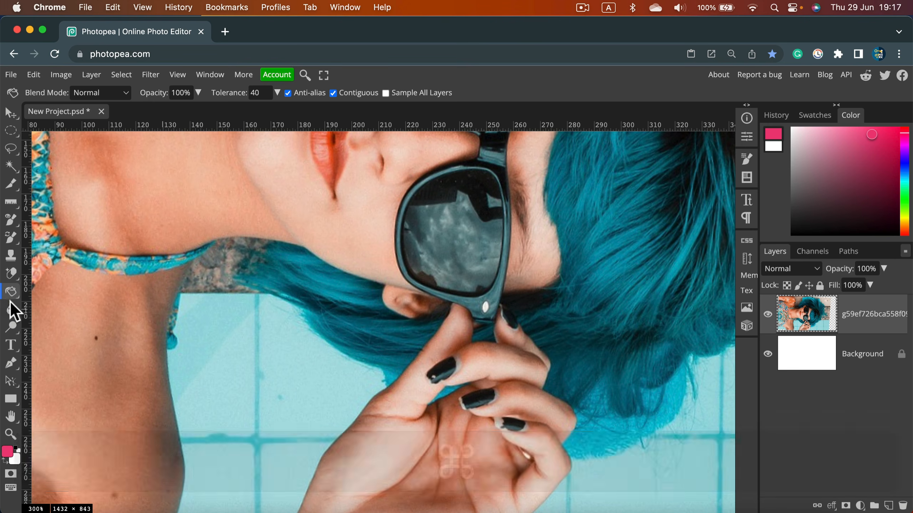
# Blur the skin on the cheek and across the neck and chest with the Blur tool, using a 57 px brush at 60% hardness.
pyautogui.rightClick(19, 296)
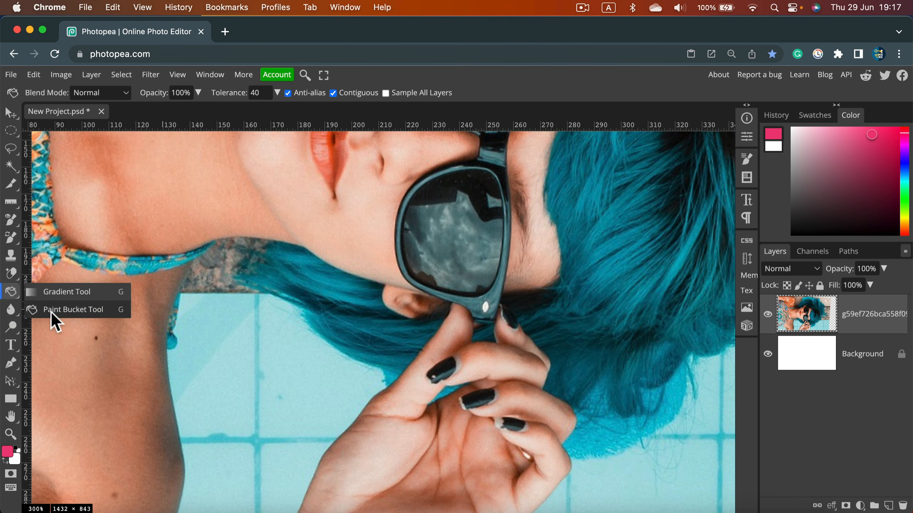
pyautogui.click(58, 292)
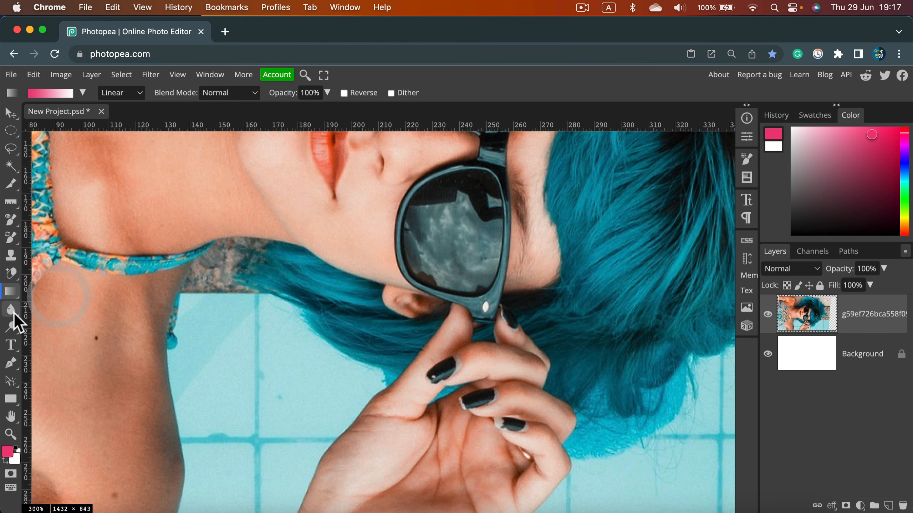
pyautogui.rightClick(12, 310)
pyautogui.click(55, 310)
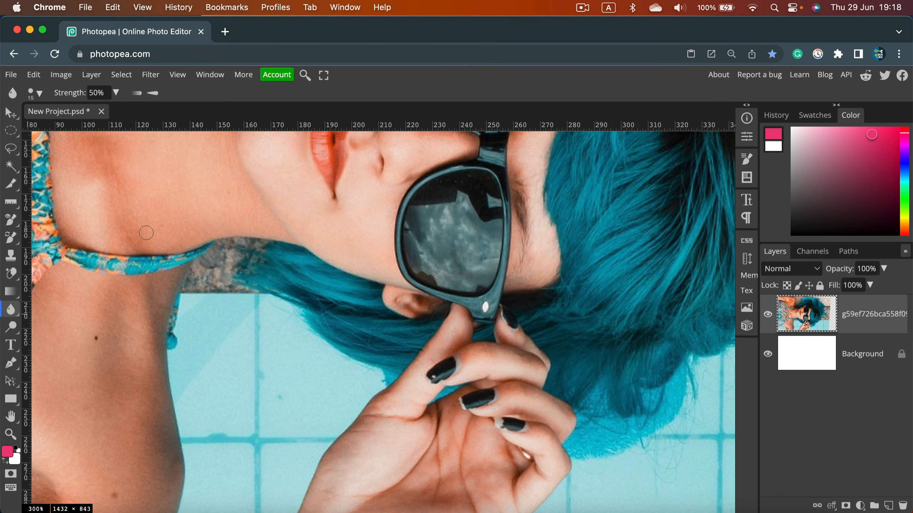
pyautogui.scroll(3, 376, 256)
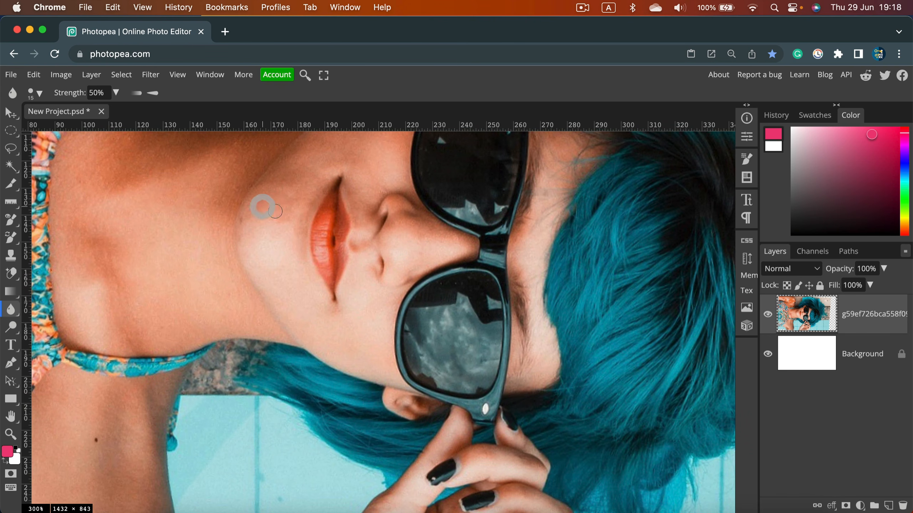
pyautogui.press(']')
pyautogui.click(36, 93)
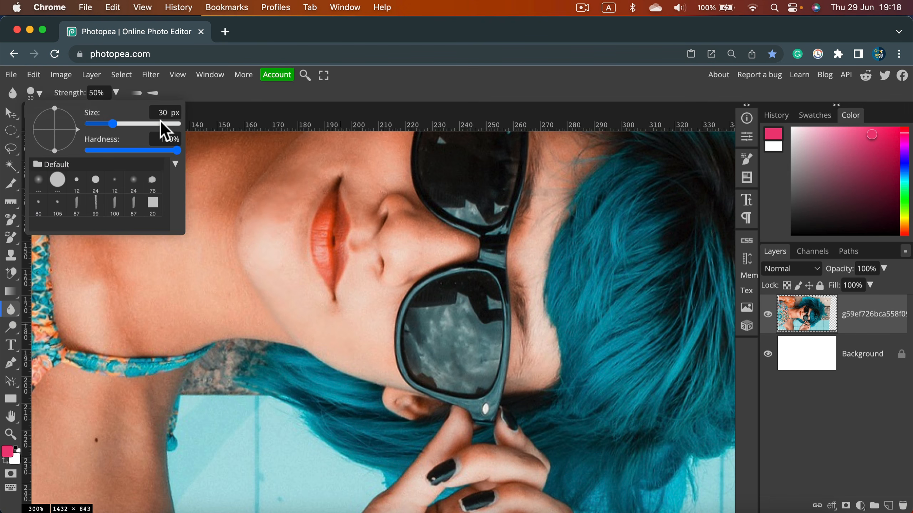
pyautogui.moveTo(116, 123)
pyautogui.mouseDown()
pyautogui.moveTo(148, 125)
pyautogui.moveTo(119, 124)
pyautogui.mouseUp()
pyautogui.moveTo(175, 151); pyautogui.dragTo(142, 151)
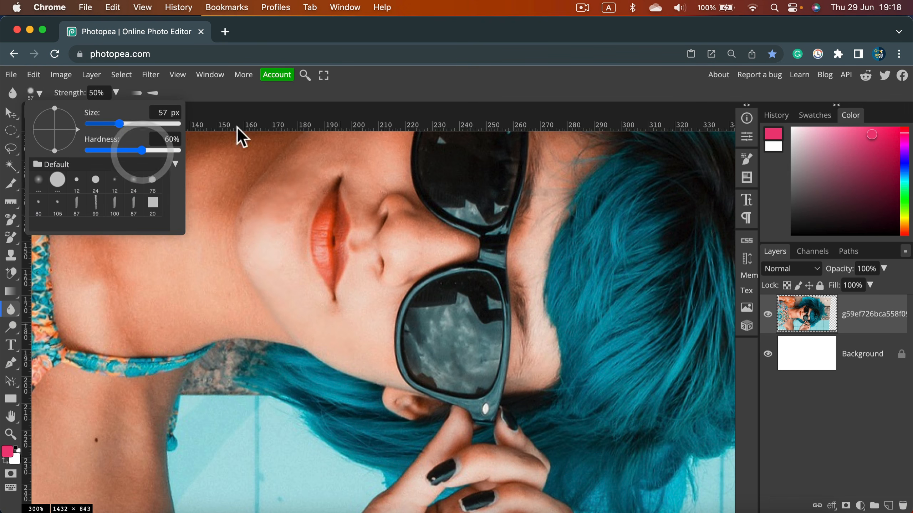
pyautogui.click(395, 80)
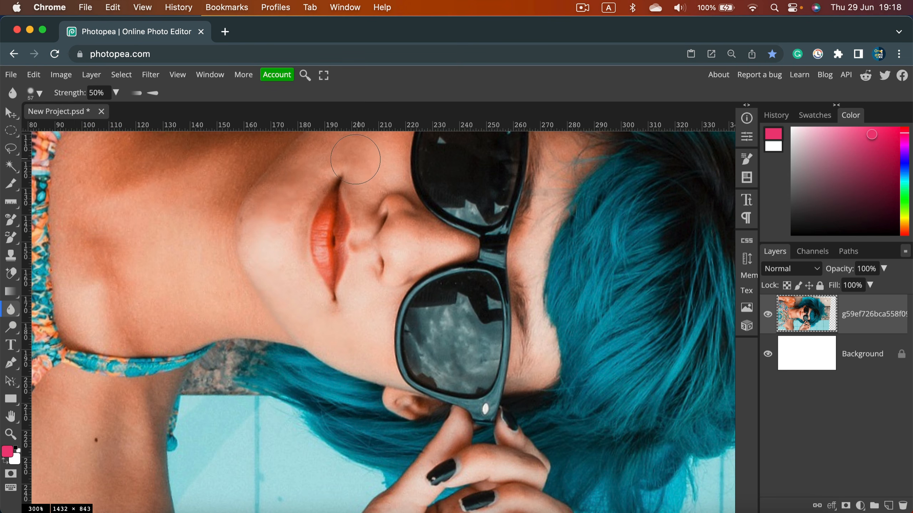
pyautogui.click(343, 159)
pyautogui.moveTo(82, 240)
pyautogui.mouseDown()
pyautogui.moveTo(127, 298)
pyautogui.moveTo(169, 275)
pyautogui.moveTo(177, 233)
pyautogui.mouseUp()
# Sharpen the lips with the Sharpen tool, using a 40 px brush at 50% strength.
pyautogui.rightClick(11, 310)
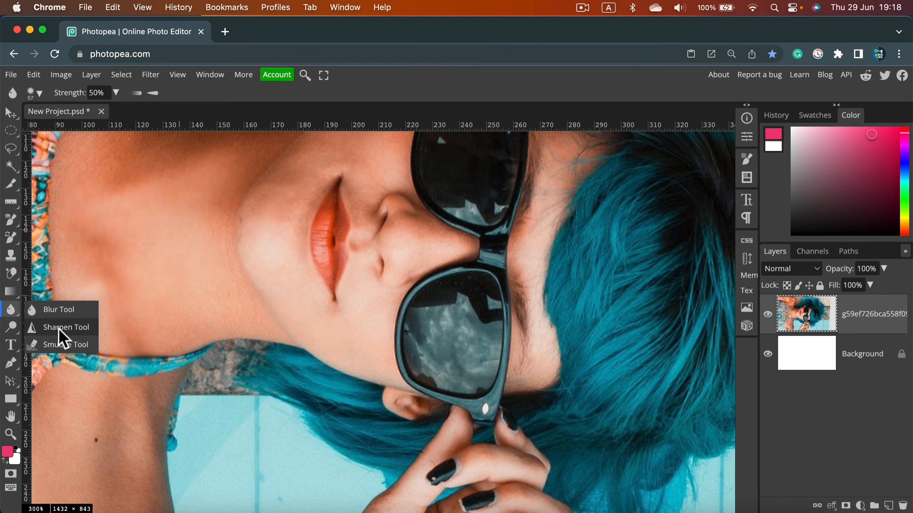
pyautogui.click(65, 327)
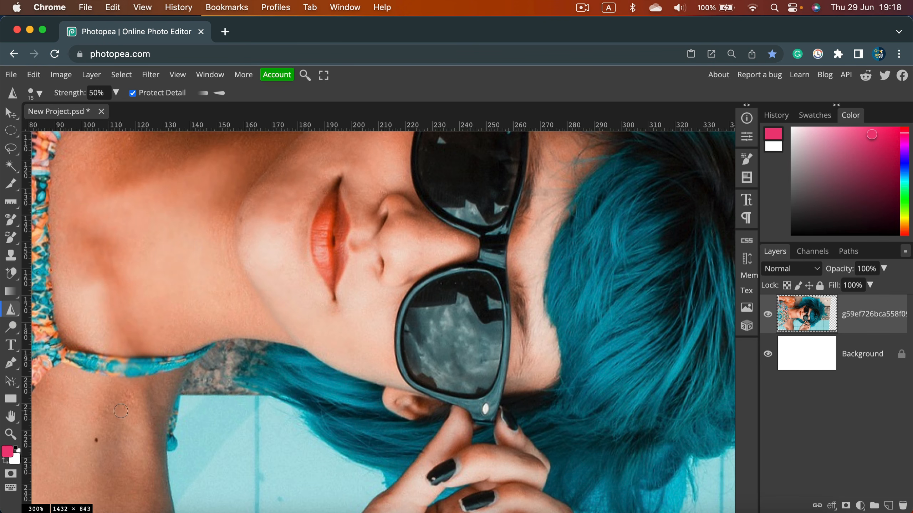
pyautogui.press(']')
pyautogui.moveTo(334, 271)
pyautogui.mouseDown()
pyautogui.moveTo(333, 189)
pyautogui.moveTo(333, 289)
pyautogui.moveTo(333, 263)
pyautogui.mouseUp()
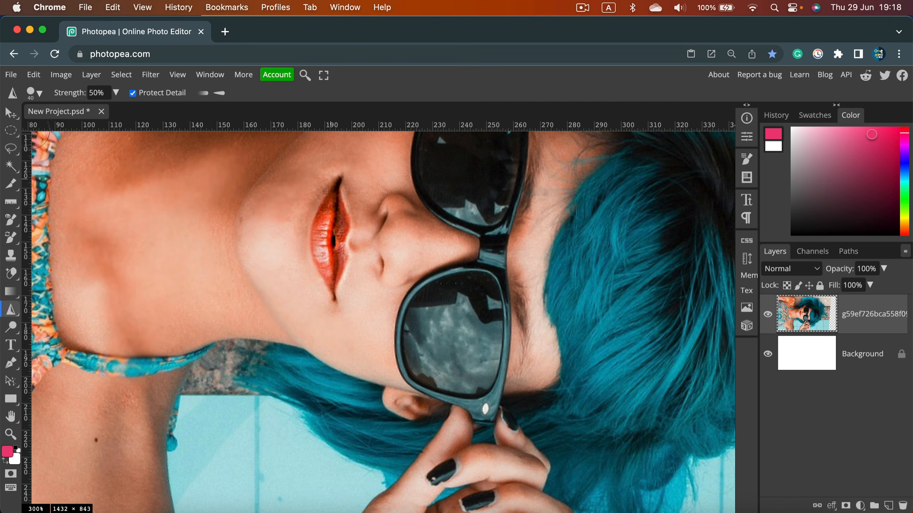
pyautogui.click(40, 93)
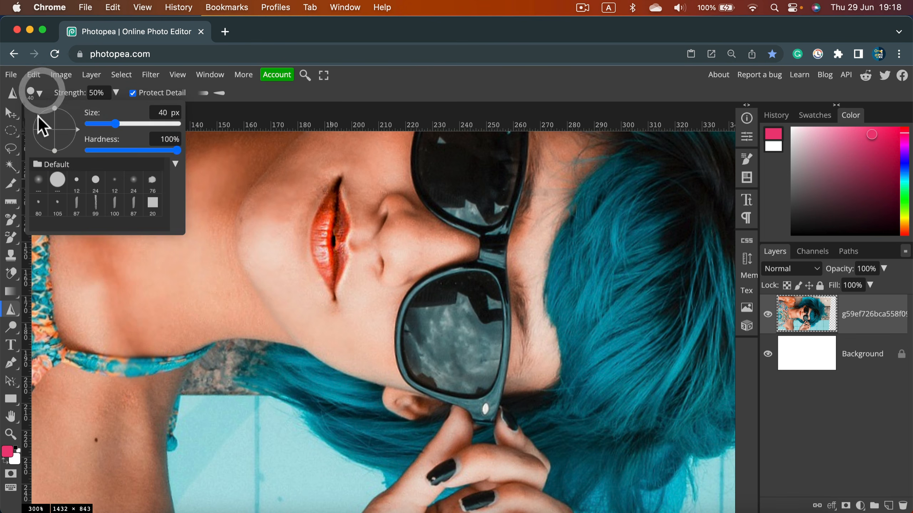
# Smear the bikini strap down over the shoulder skin with several vertical Smudge tool strokes at 50% strength.
pyautogui.rightClick(10, 309)
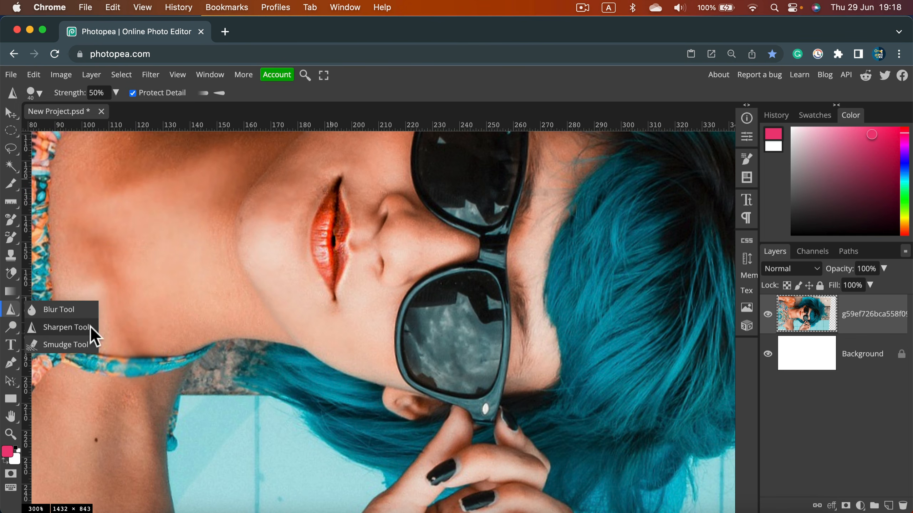
pyautogui.click(71, 345)
pyautogui.moveTo(146, 351); pyautogui.dragTo(130, 404)
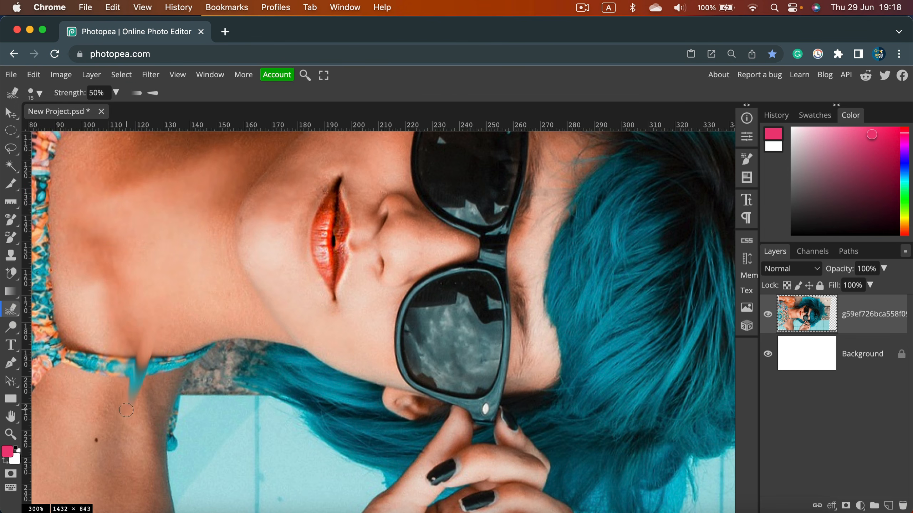
pyautogui.moveTo(107, 357); pyautogui.dragTo(98, 429)
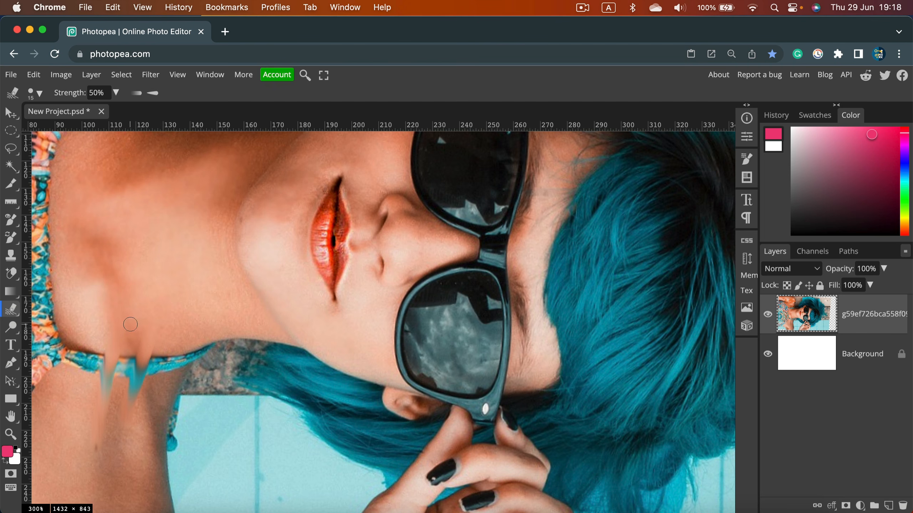
pyautogui.moveTo(130, 324); pyautogui.dragTo(122, 440)
pyautogui.moveTo(130, 300); pyautogui.dragTo(131, 289)
pyautogui.moveTo(84, 433); pyautogui.dragTo(103, 292)
pyautogui.moveTo(72, 396)
pyautogui.mouseDown()
pyautogui.moveTo(91, 327)
pyautogui.moveTo(80, 427)
pyautogui.mouseUp()
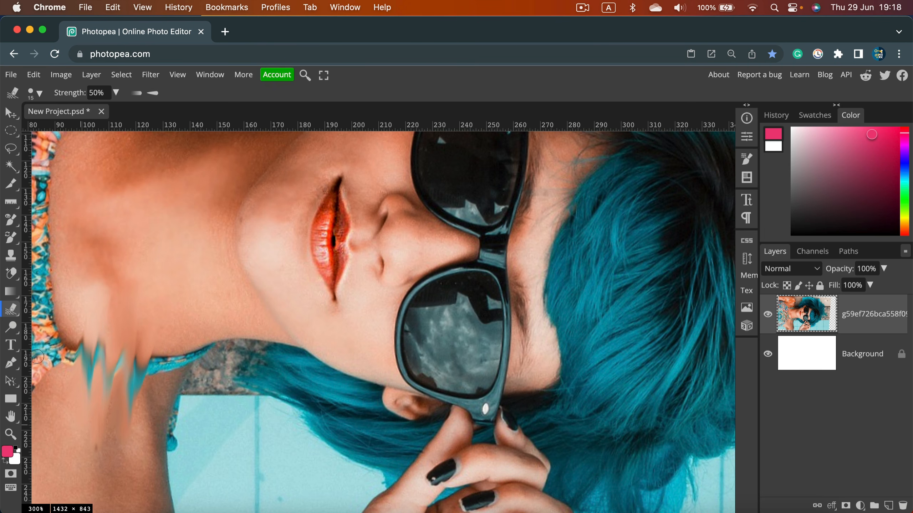
# Lighten the skin around the smudged strap with the Dodge tool, using the Midtones range at 50% exposure.
pyautogui.rightClick(12, 328)
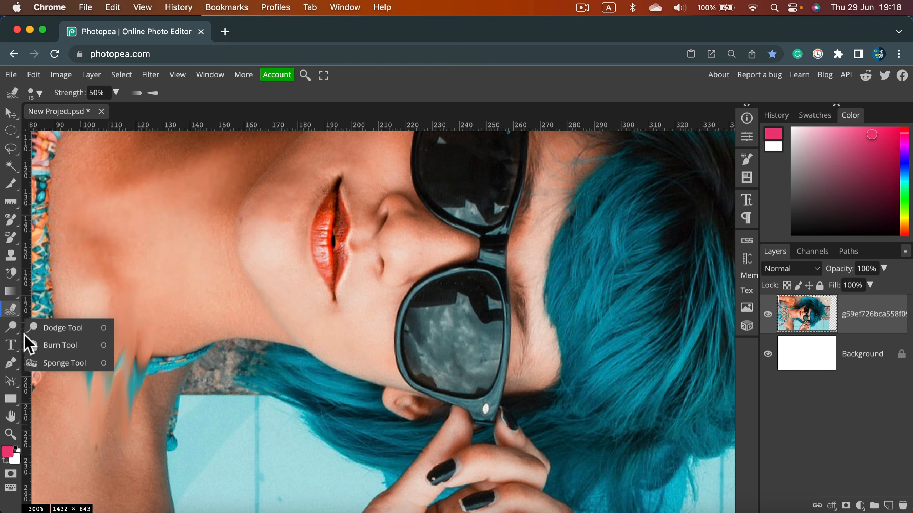
pyautogui.click(49, 328)
pyautogui.moveTo(66, 379)
pyautogui.mouseDown()
pyautogui.moveTo(92, 320)
pyautogui.moveTo(74, 392)
pyautogui.moveTo(93, 273)
pyautogui.moveTo(57, 357)
pyautogui.mouseUp()
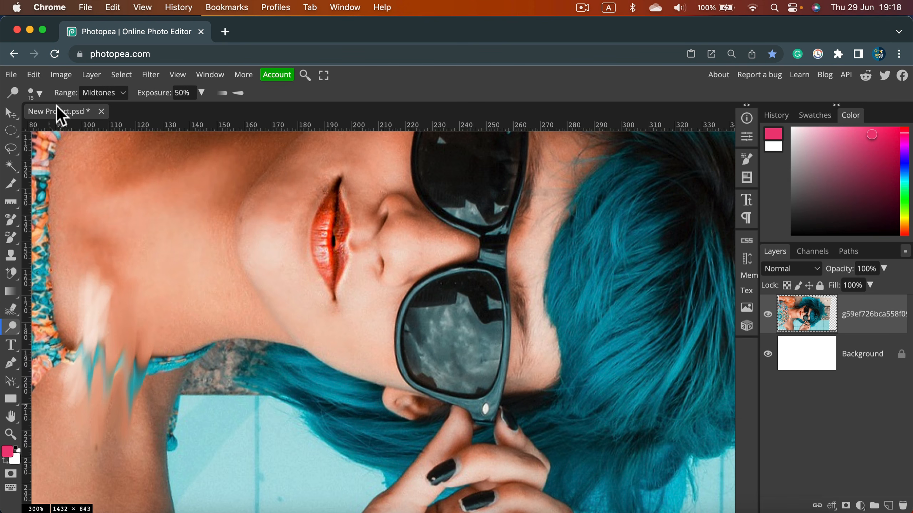
# Darken the skin just above the smudged strap with the Burn tool, using the Midtones range at 50% exposure.
pyautogui.rightClick(12, 328)
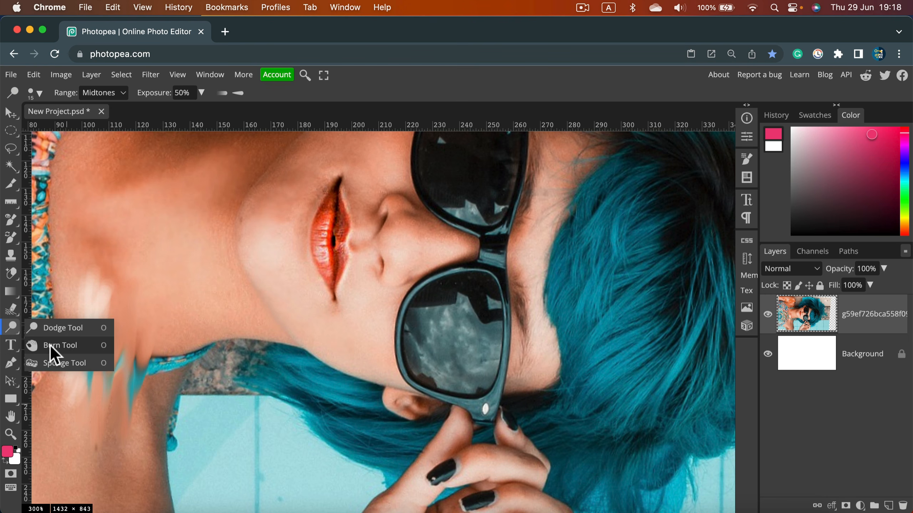
pyautogui.click(52, 346)
pyautogui.moveTo(72, 306)
pyautogui.mouseDown()
pyautogui.moveTo(68, 335)
pyautogui.moveTo(104, 301)
pyautogui.moveTo(102, 309)
pyautogui.moveTo(136, 318)
pyautogui.moveTo(134, 306)
pyautogui.moveTo(113, 335)
pyautogui.moveTo(86, 291)
pyautogui.mouseUp()
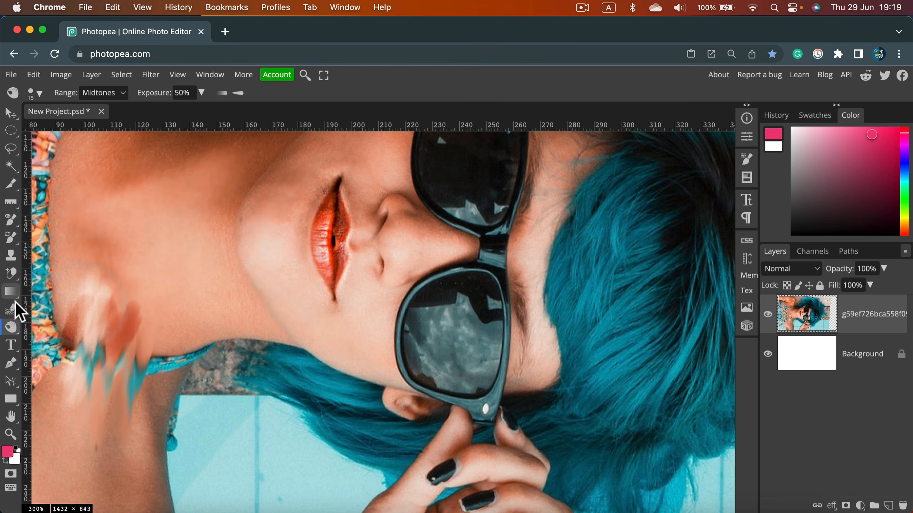
# Boost the colour of the smudged strap area and the nearby hair edge with the Sponge tool in Saturate mode at 100% flow.
pyautogui.rightClick(11, 328)
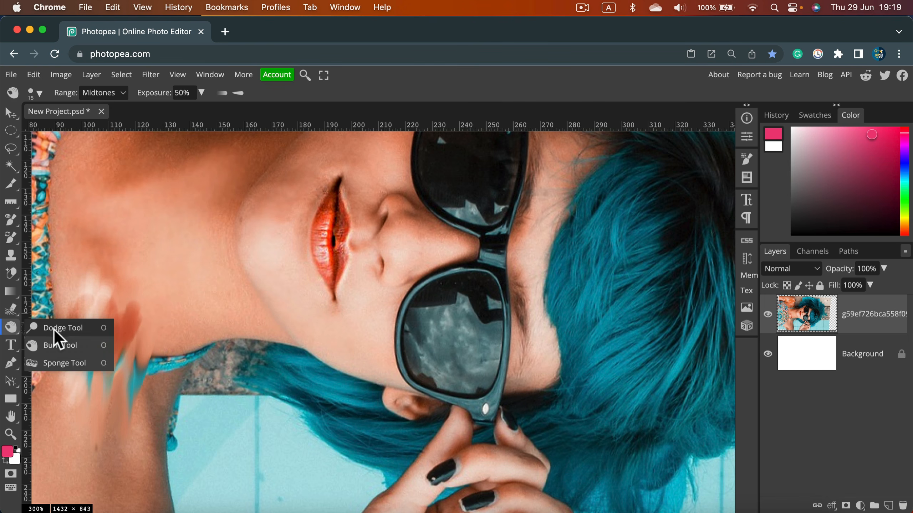
pyautogui.click(65, 364)
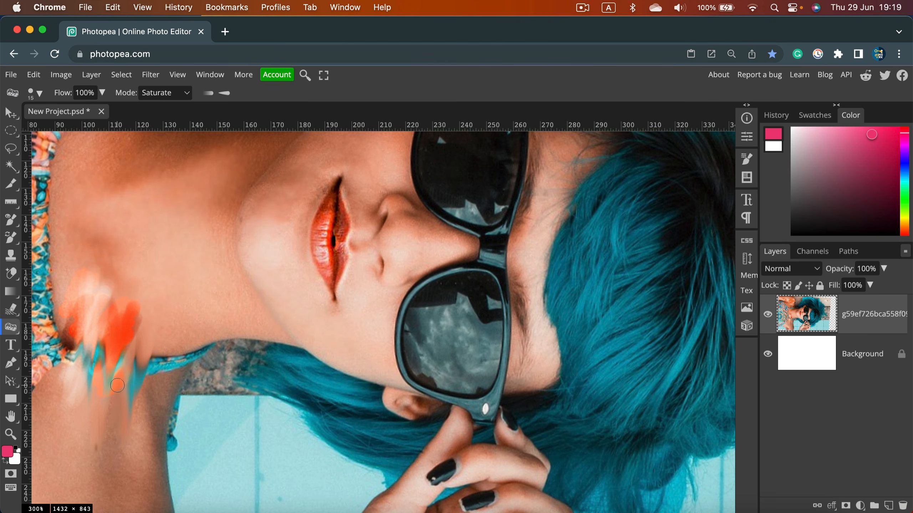
pyautogui.moveTo(118, 385); pyautogui.dragTo(135, 382)
pyautogui.moveTo(292, 383); pyautogui.dragTo(265, 399)
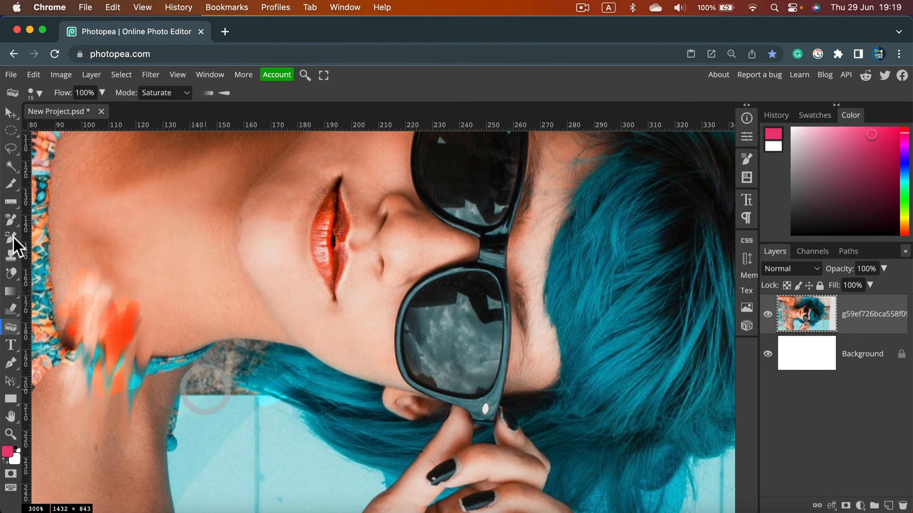
pyautogui.click(41, 93)
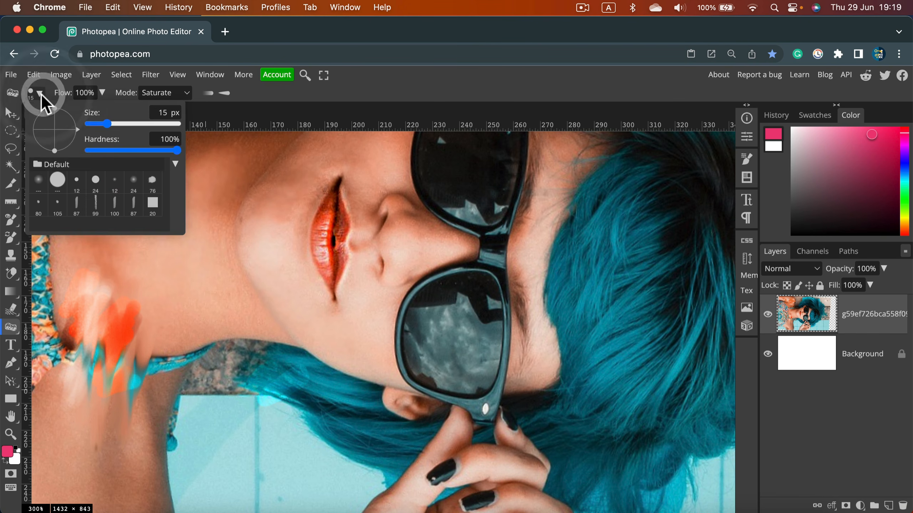
pyautogui.click(15, 328)
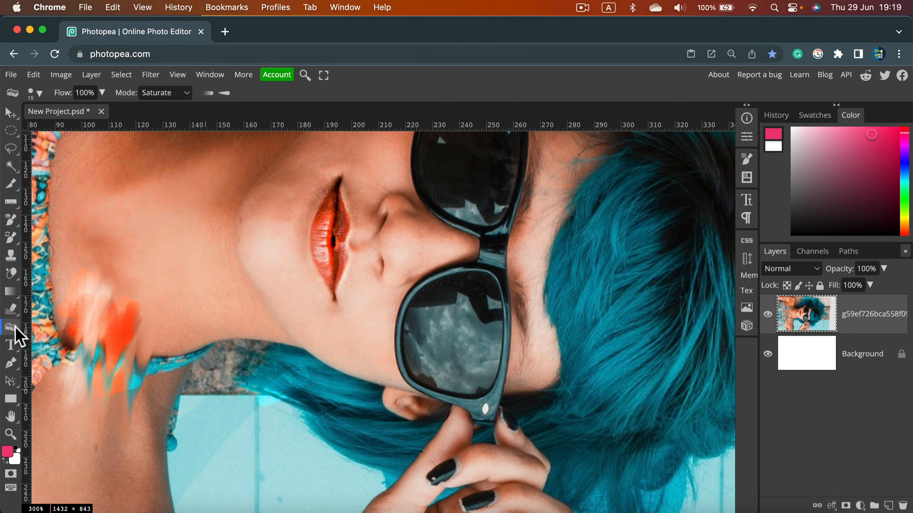
# Add a horizontal text layer reading the presenter's name on the neck with the Type tool.
pyautogui.click(13, 343)
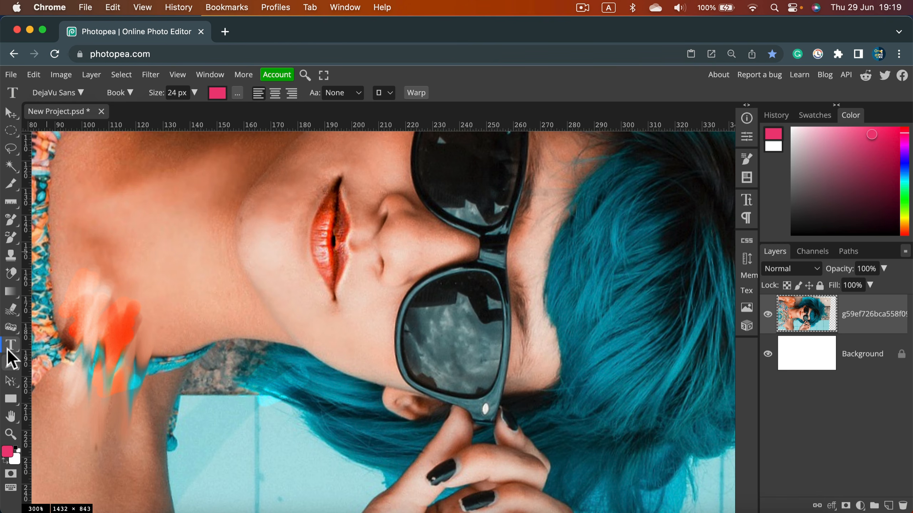
pyautogui.click(154, 260)
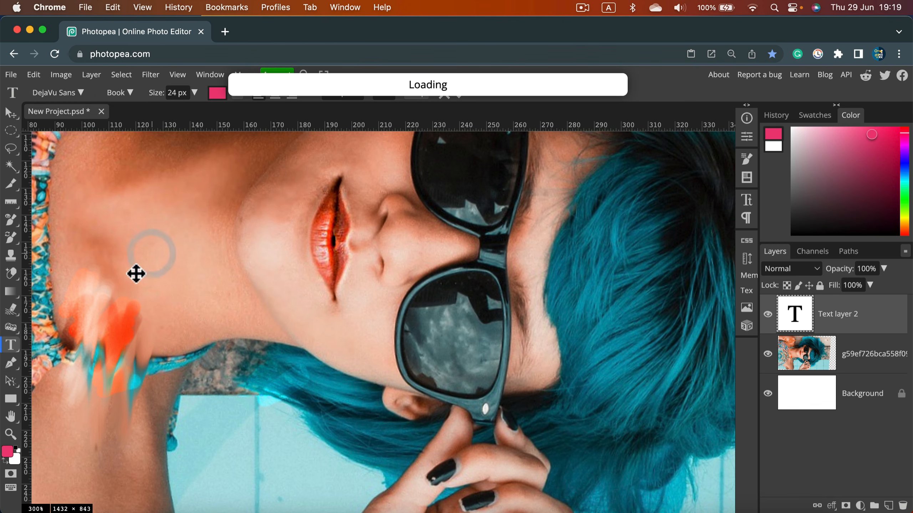
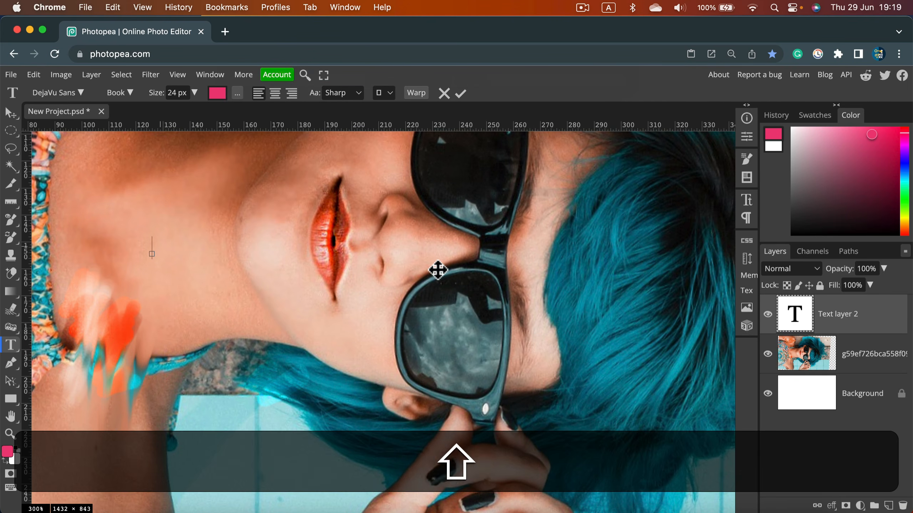
pyautogui.write('Kru')
pyautogui.write('Mark')
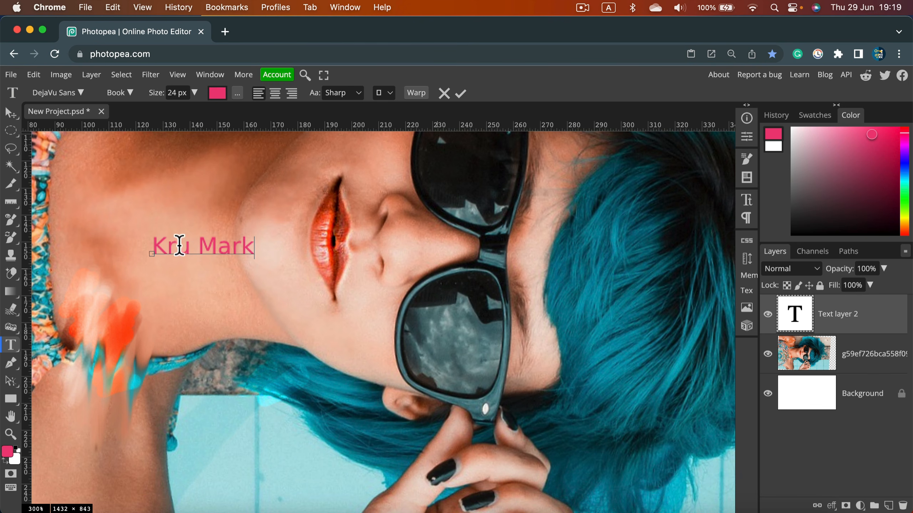
# Restyle the whole name text in blue #3d83ed, at 36 px, in the Delius Swash Caps font.
pyautogui.moveTo(255, 246); pyautogui.dragTo(153, 247)
pyautogui.click(217, 93)
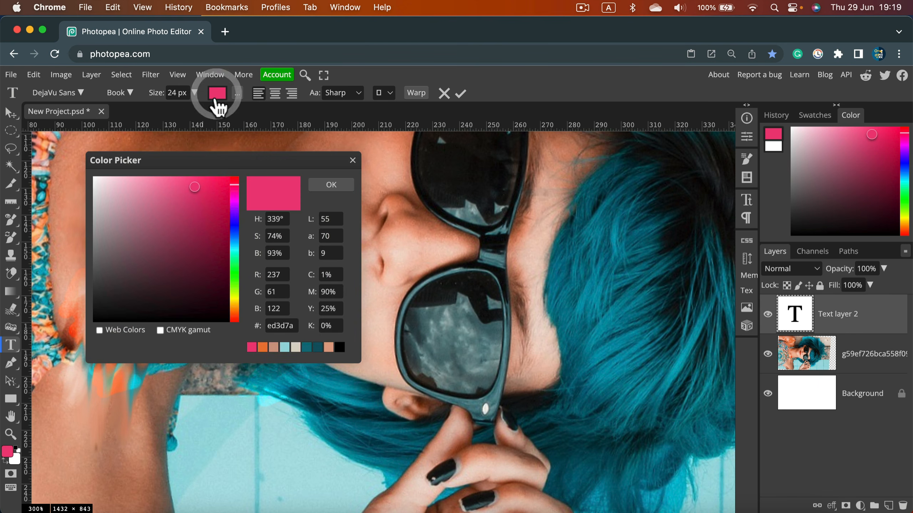
pyautogui.click(237, 234)
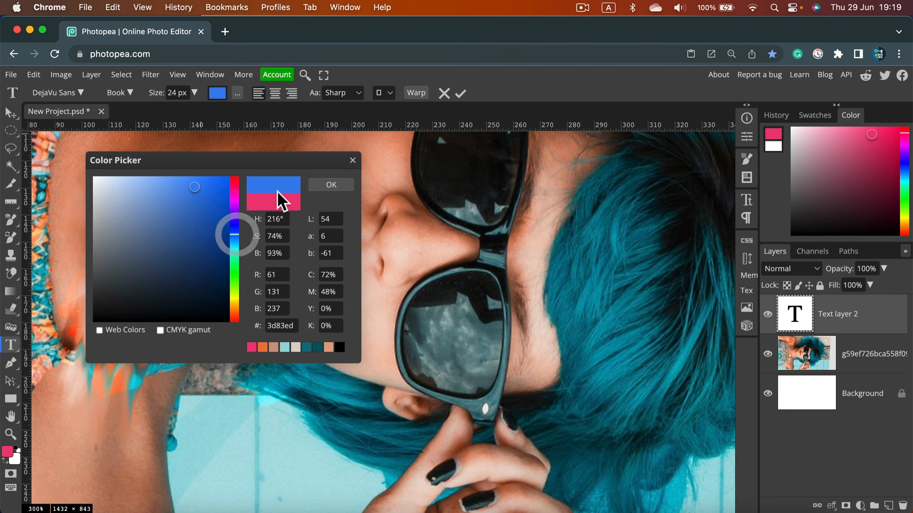
pyautogui.click(329, 184)
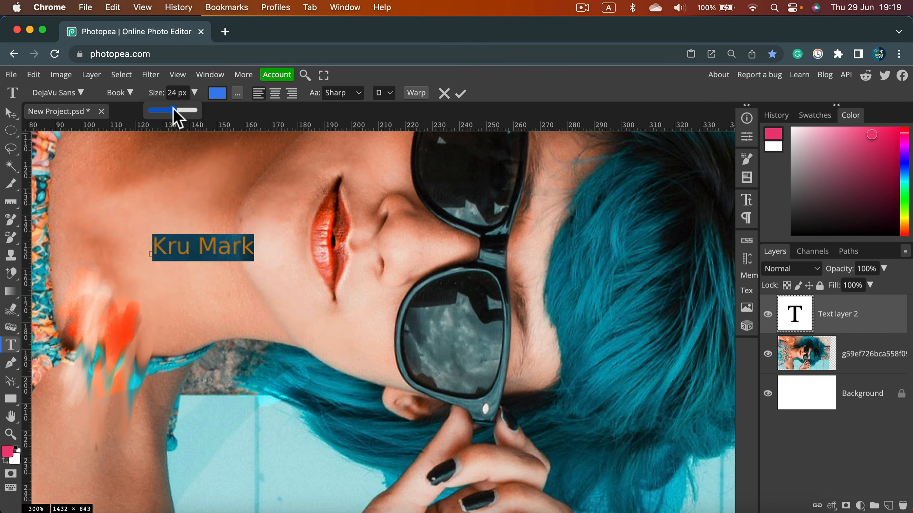
pyautogui.moveTo(173, 110); pyautogui.dragTo(177, 110)
pyautogui.click(82, 93)
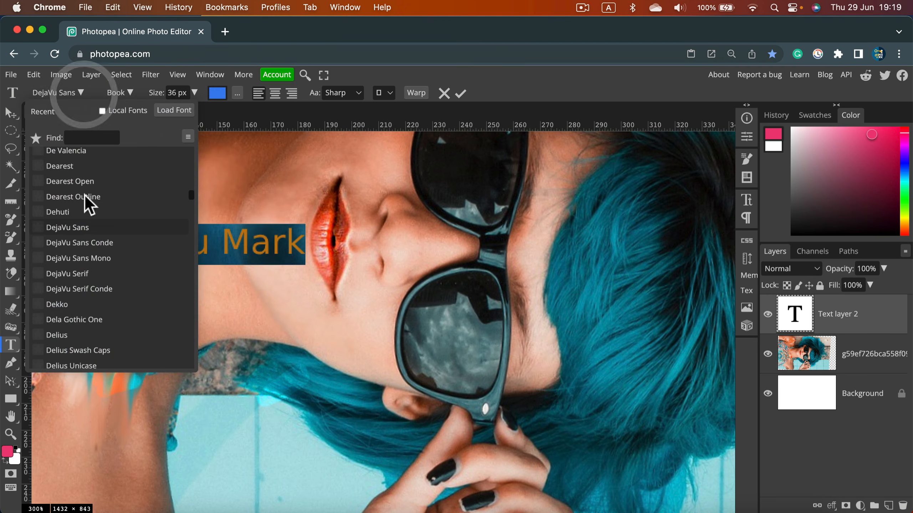
pyautogui.click(158, 349)
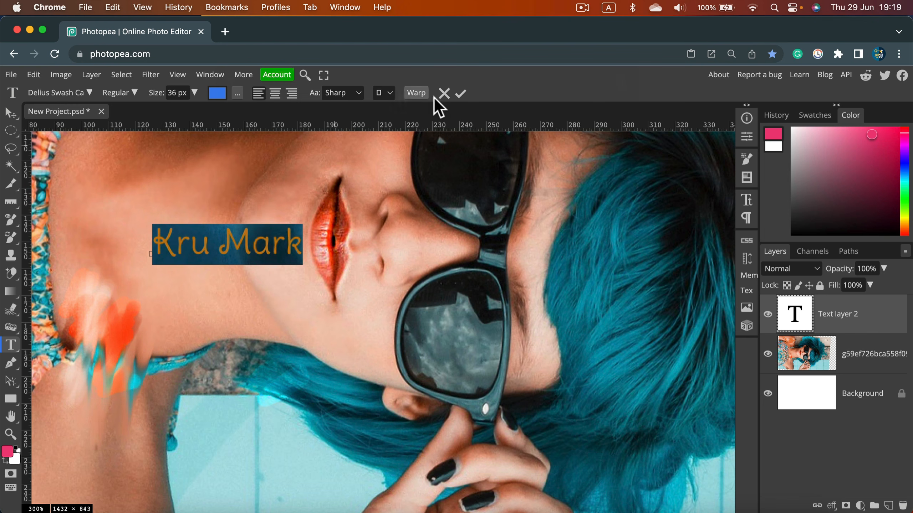
pyautogui.click(461, 93)
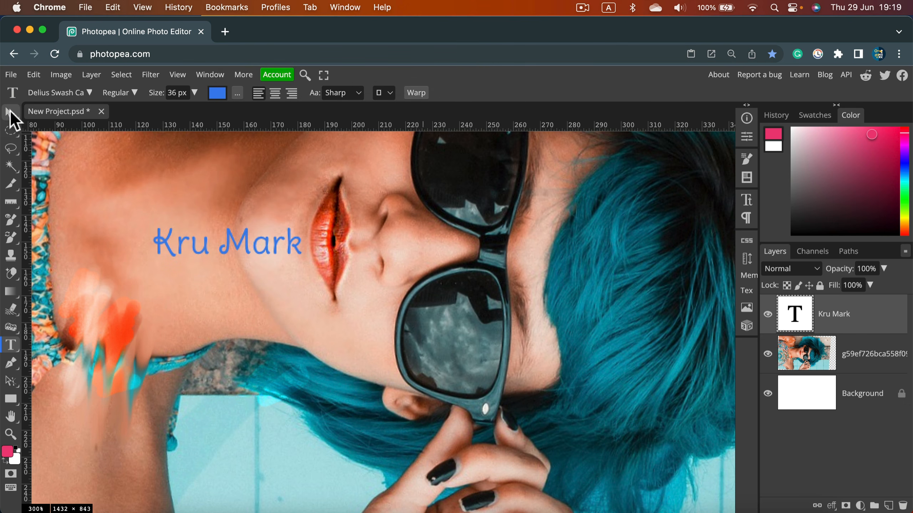
# Rotate the name text to -25.1° so that it slopes upward across the neck.
pyautogui.click(9, 115)
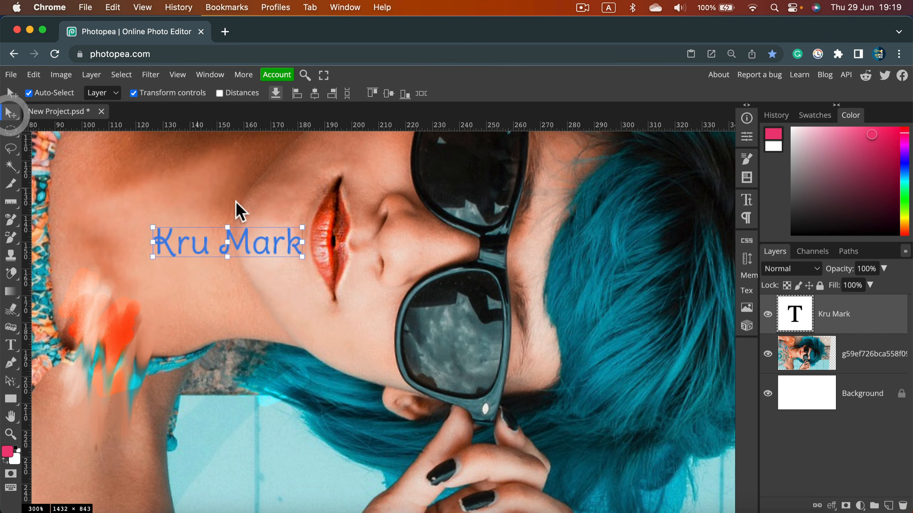
pyautogui.moveTo(306, 219); pyautogui.dragTo(291, 194)
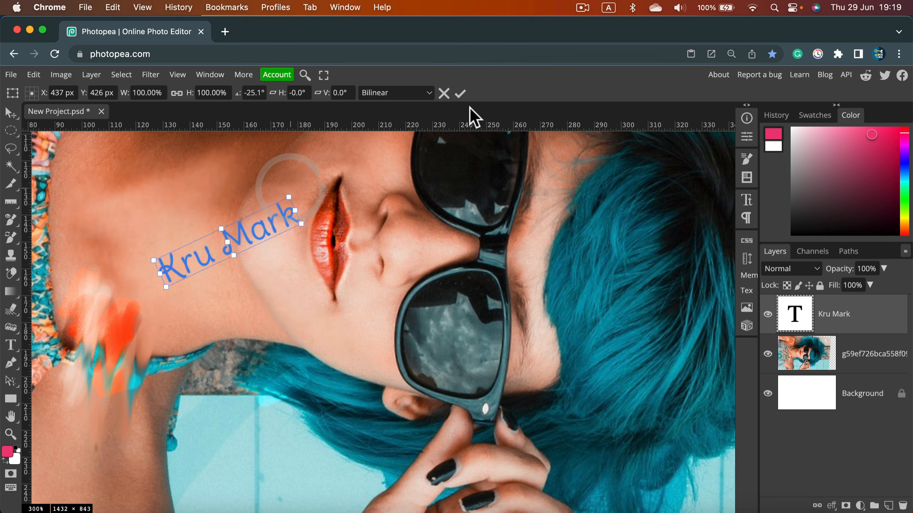
pyautogui.click(461, 93)
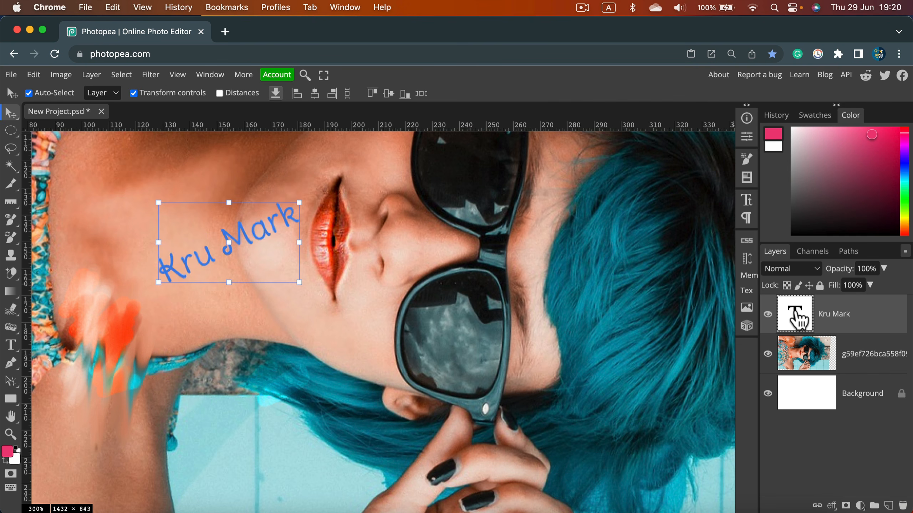
# Try replacing the rotated text with "asdsadsad", discard that edit and delete the text layer.
pyautogui.doubleClick(794, 316)
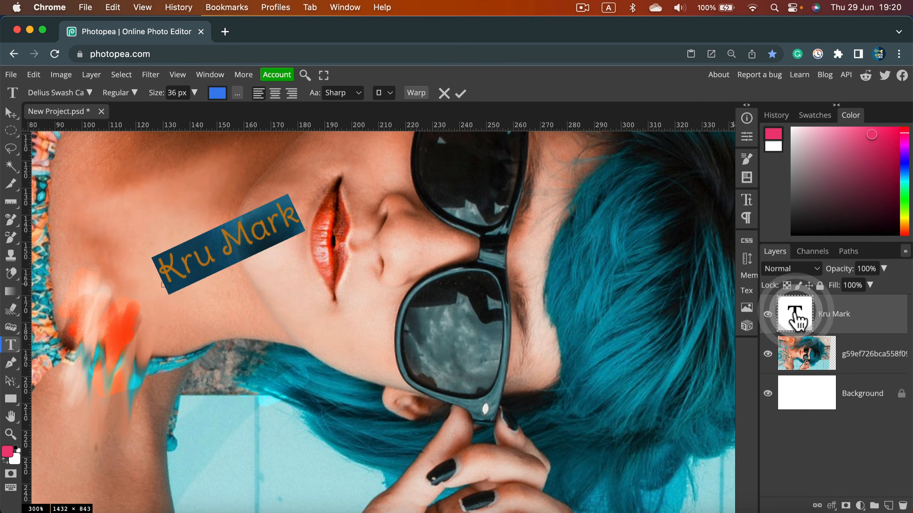
pyautogui.write('asdsadsad')
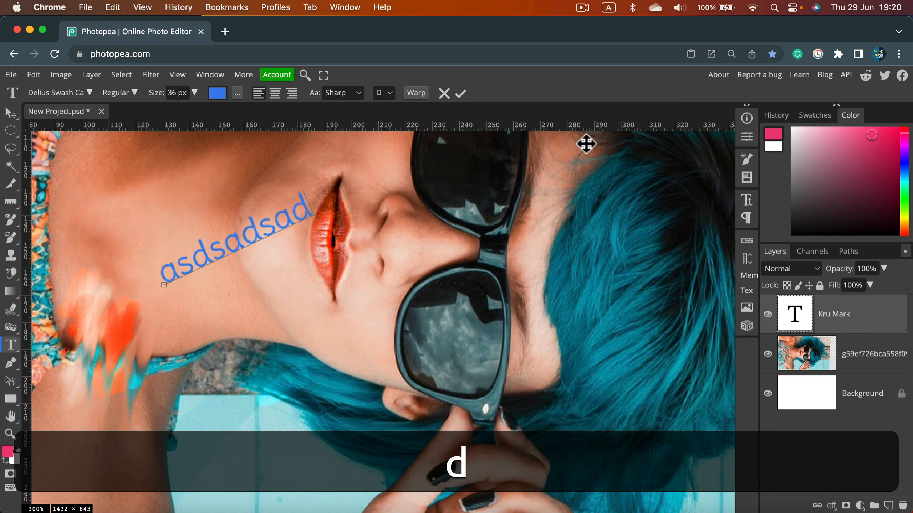
pyautogui.click(445, 93)
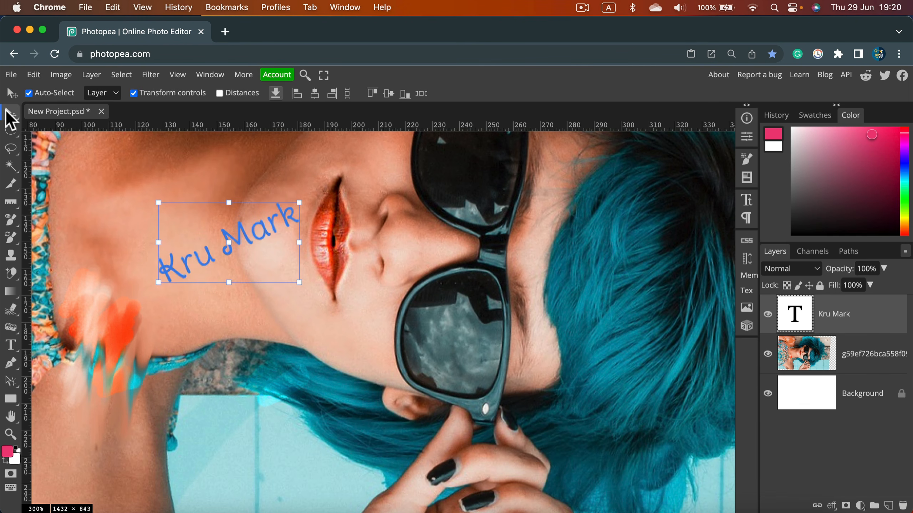
pyautogui.click(9, 113)
pyautogui.press('BackSpace')
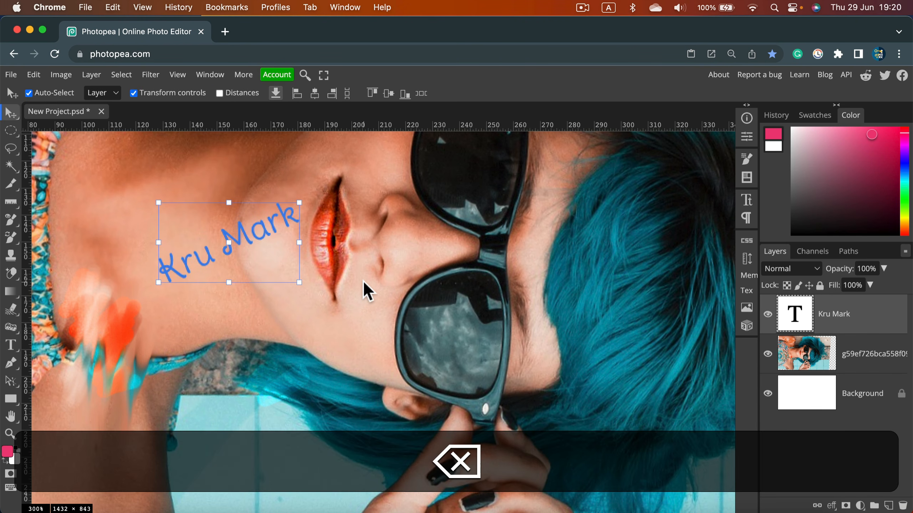
# Add the text "Hello" running down the neck with the Vertical Type tool.
pyautogui.rightClick(12, 345)
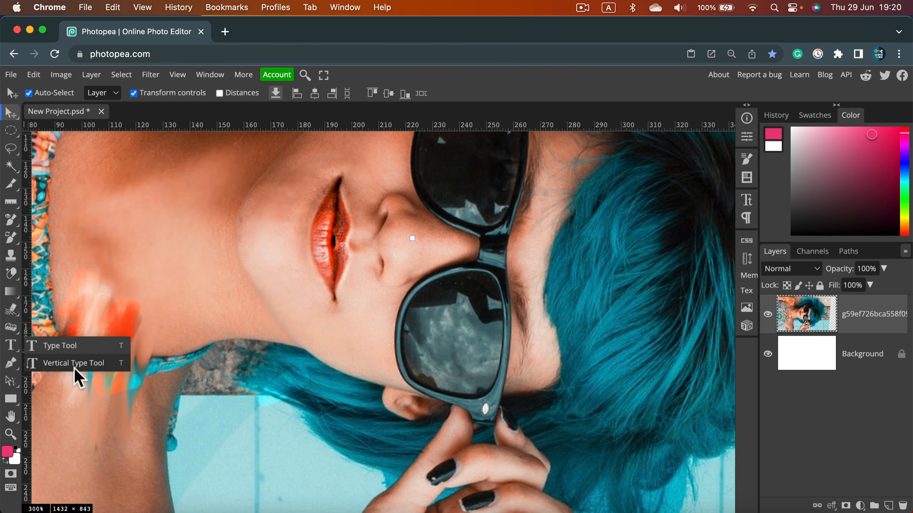
pyautogui.click(77, 345)
pyautogui.click(165, 215)
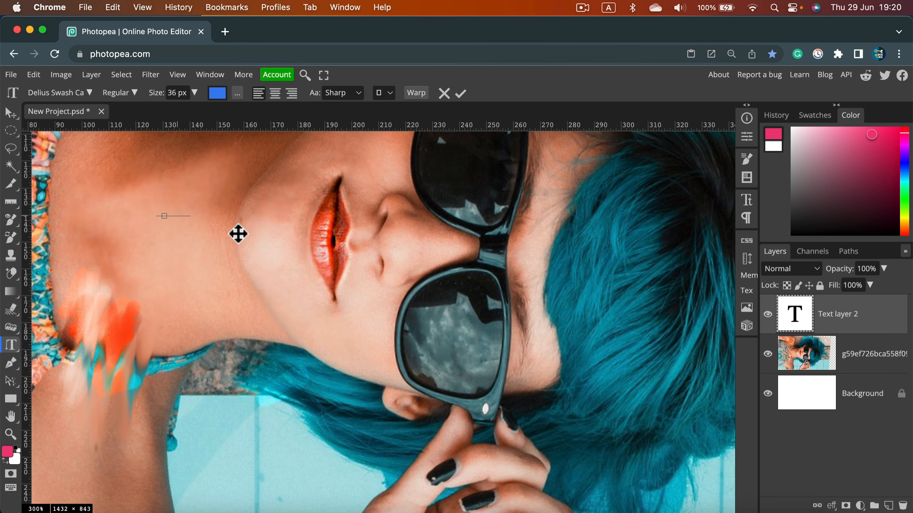
pyautogui.write('Hell')
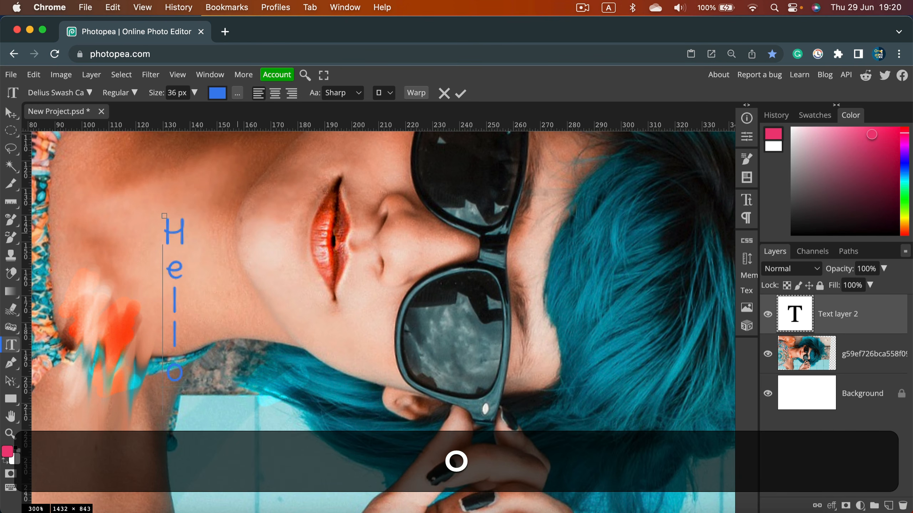
pyautogui.write('o')
pyautogui.click(460, 93)
# Move the vertical "Hello" text slightly up and left on the neck, and delete its layer.
pyautogui.click(10, 113)
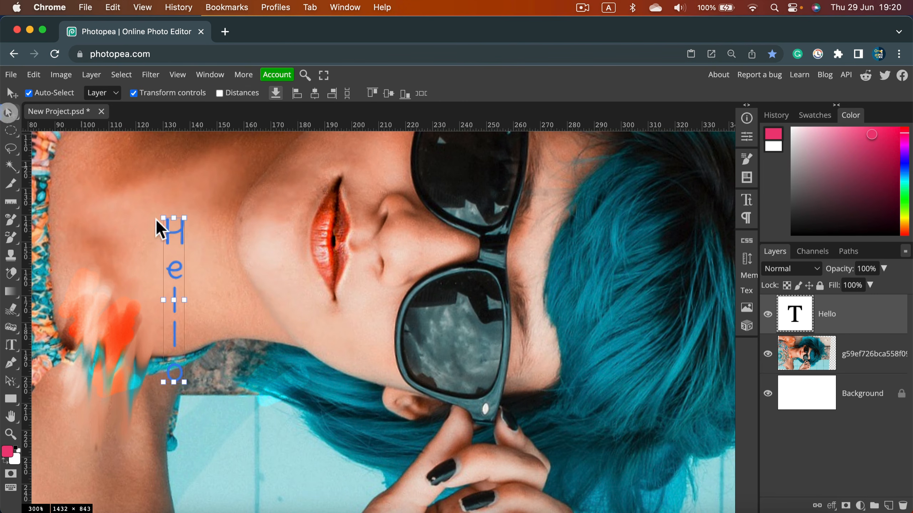
pyautogui.moveTo(171, 241); pyautogui.dragTo(159, 198)
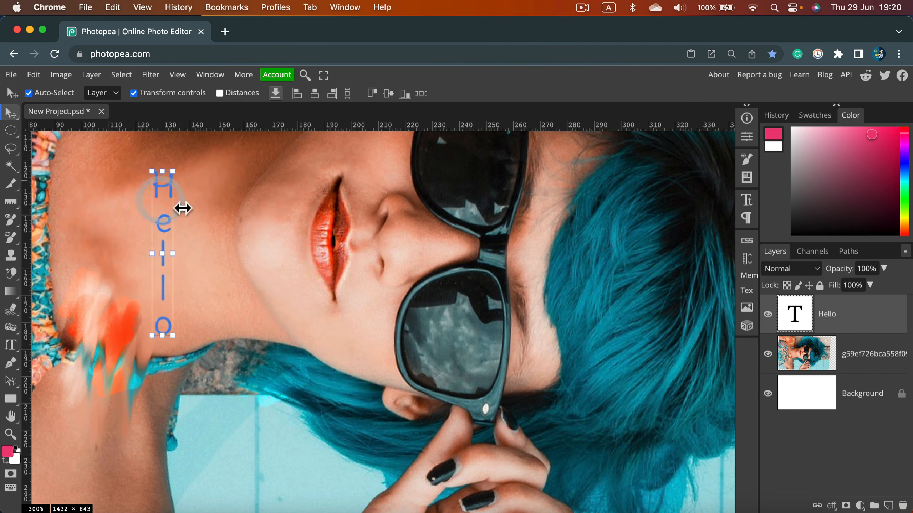
pyautogui.press('BackSpace')
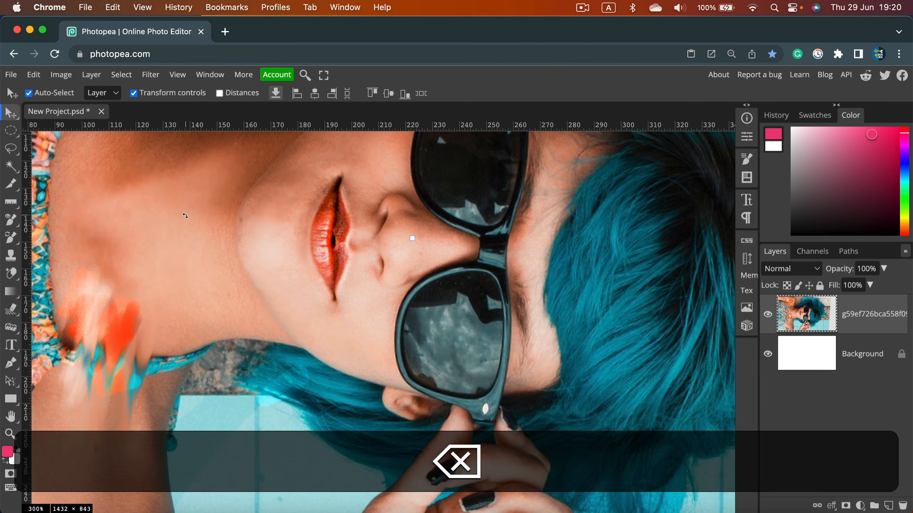
# Draw a closed, curved six-point shape with black fill over the neck and chin using the Pen tool in Shape mode.
pyautogui.rightClick(14, 364)
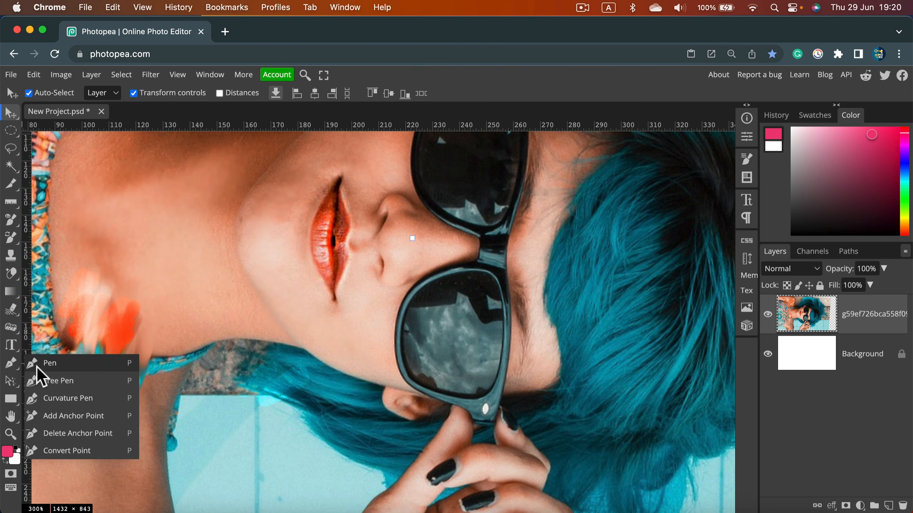
pyautogui.click(40, 367)
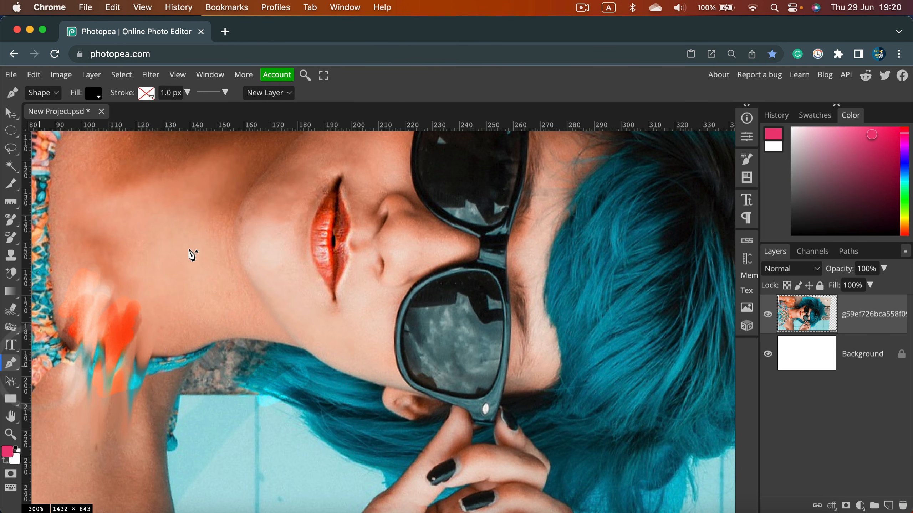
pyautogui.moveTo(196, 220); pyautogui.dragTo(192, 219)
pyautogui.click(121, 272)
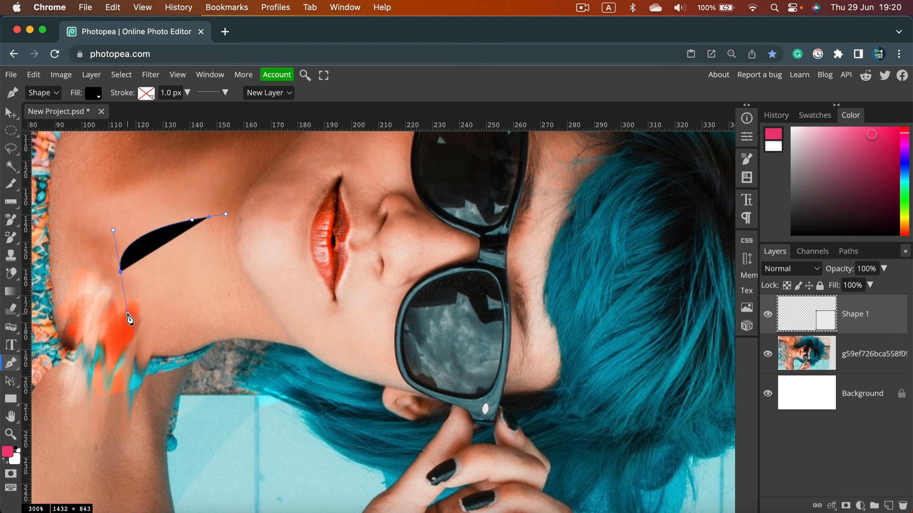
pyautogui.click(128, 314)
pyautogui.moveTo(149, 380); pyautogui.dragTo(158, 419)
pyautogui.moveTo(190, 447); pyautogui.dragTo(240, 441)
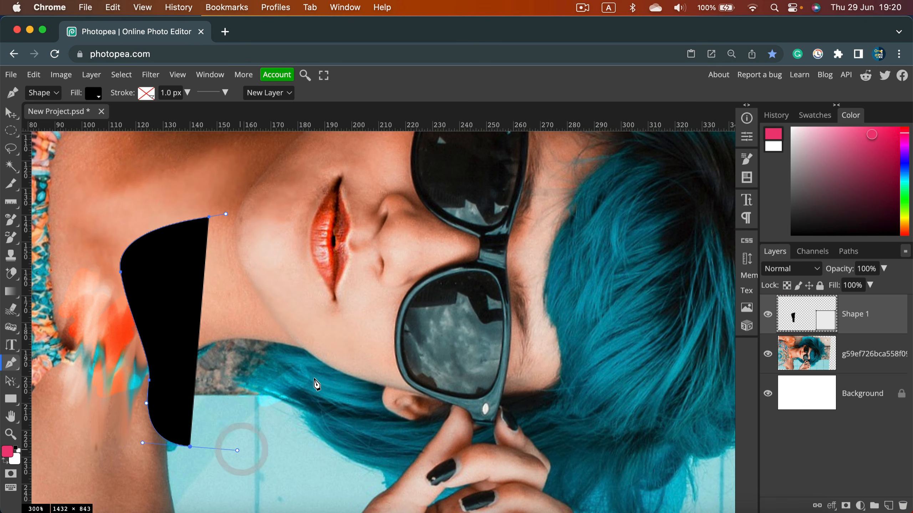
pyautogui.moveTo(319, 369); pyautogui.dragTo(320, 328)
pyautogui.moveTo(280, 238); pyautogui.dragTo(171, 211)
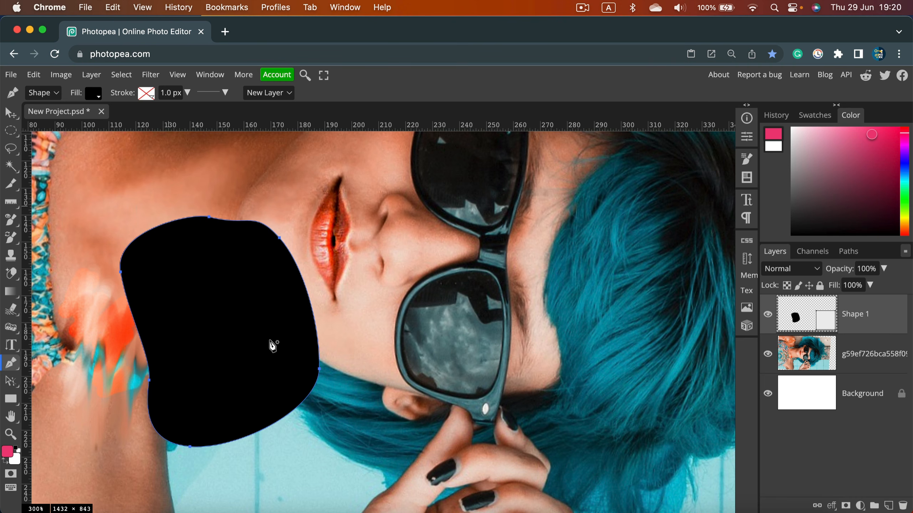
# Change the fill colour of the pen-drawn shape to a yellowish green.
pyautogui.click(93, 93)
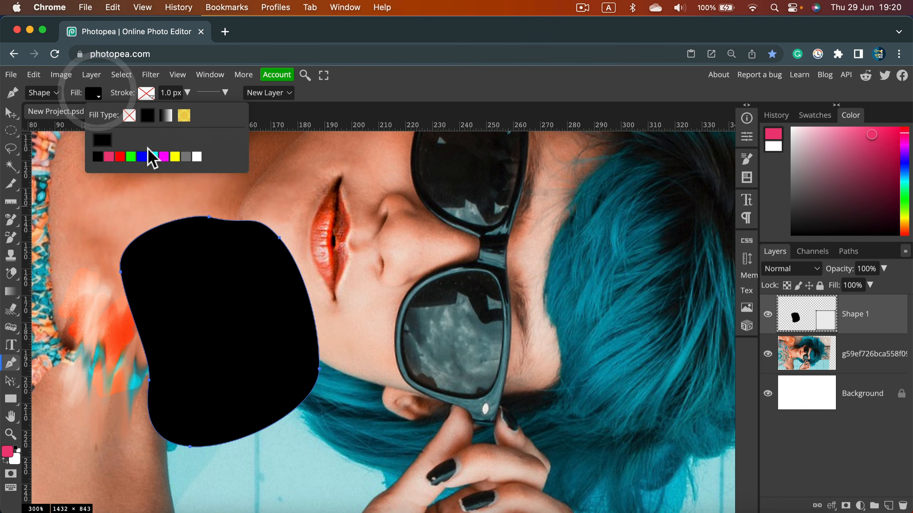
pyautogui.click(104, 141)
pyautogui.click(190, 215)
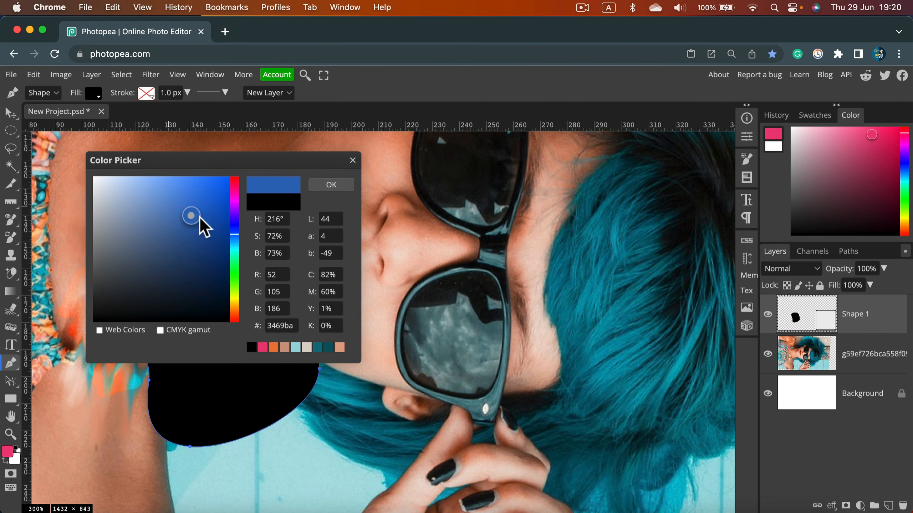
pyautogui.click(234, 261)
pyautogui.click(234, 290)
pyautogui.click(332, 185)
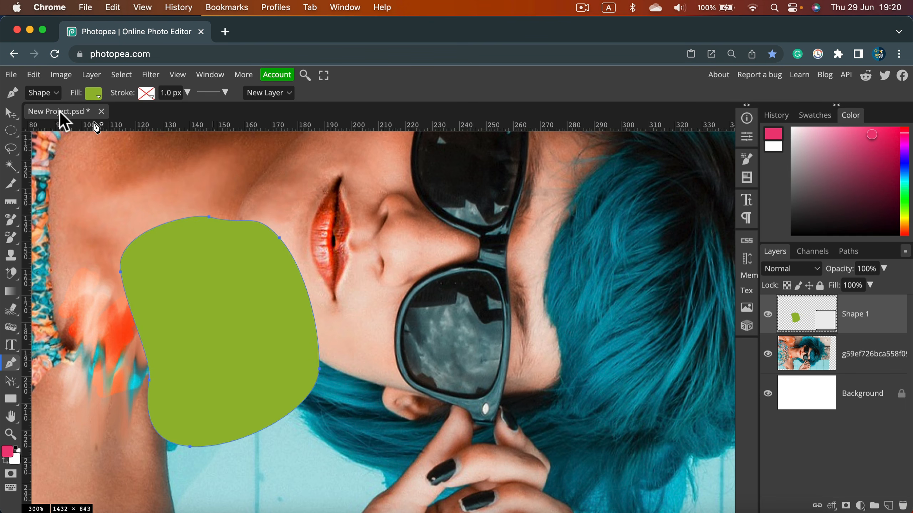
# Try scaling the green shape proportionally to 39.84%, cancel the transform and delete the shape.
pyautogui.click(11, 113)
pyautogui.moveTo(319, 216); pyautogui.dragTo(180, 397)
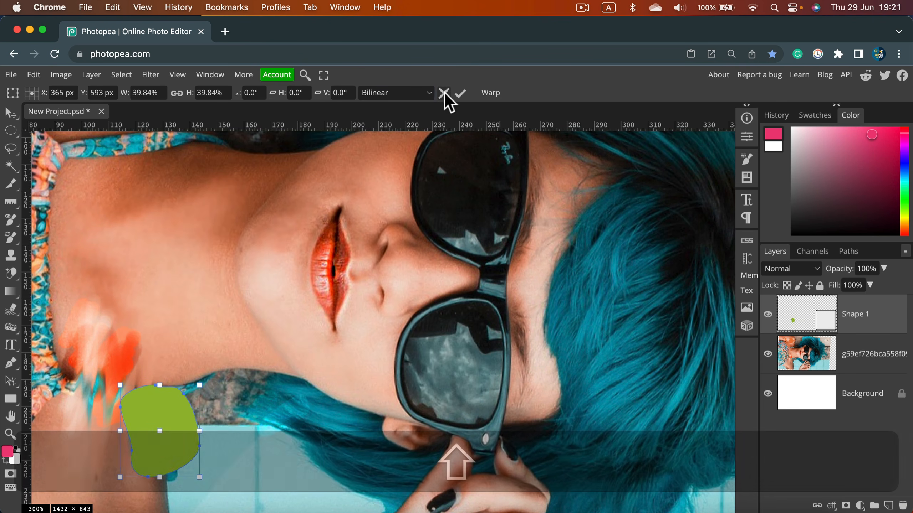
pyautogui.click(445, 94)
pyautogui.press('BackSpace')
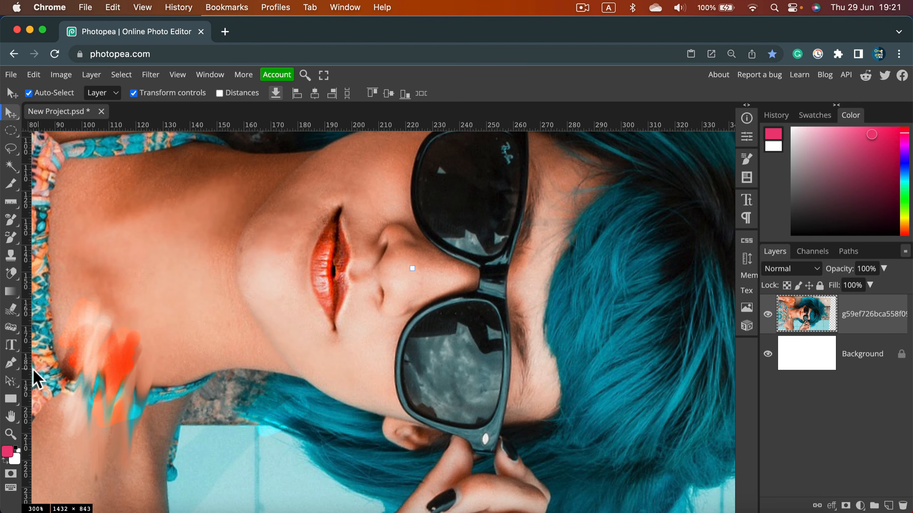
# Draw a freehand green-filled shape over the neck and chin beside the lips with the Free Pen tool.
pyautogui.rightClick(11, 363)
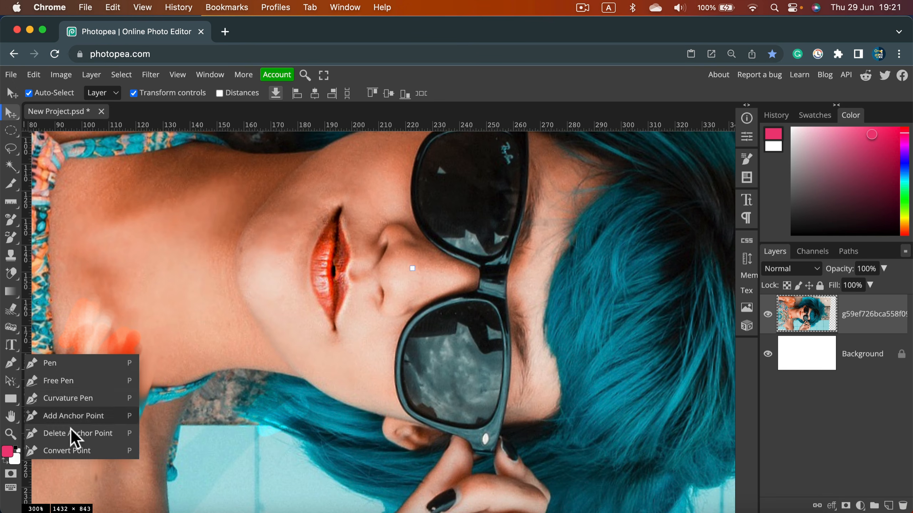
pyautogui.click(72, 382)
pyautogui.moveTo(217, 317)
pyautogui.mouseDown()
pyautogui.moveTo(171, 215)
pyautogui.moveTo(258, 214)
pyautogui.mouseUp()
pyautogui.moveTo(214, 342); pyautogui.dragTo(216, 340)
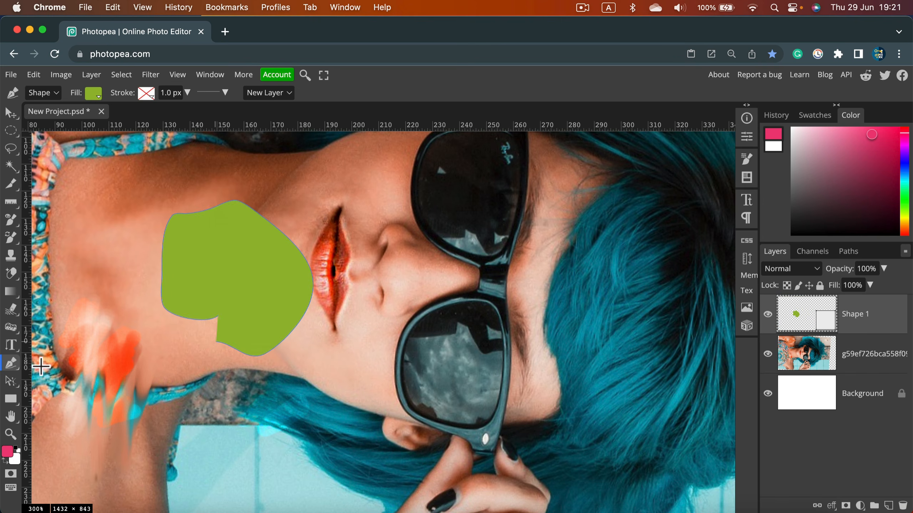
# Draw a closed curved green shape over the neck with the Curvature Pen and shift its starting point to smooth the inner curve.
pyautogui.rightClick(18, 366)
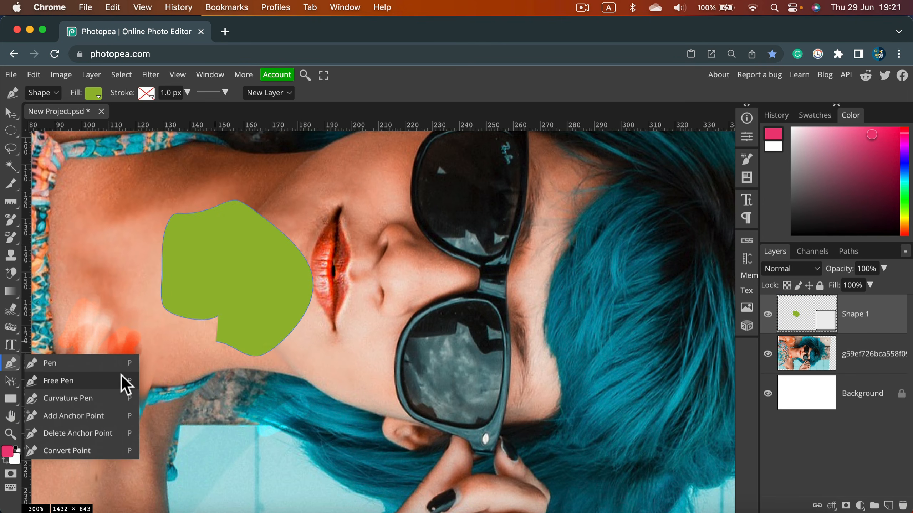
pyautogui.click(110, 397)
pyautogui.click(195, 259)
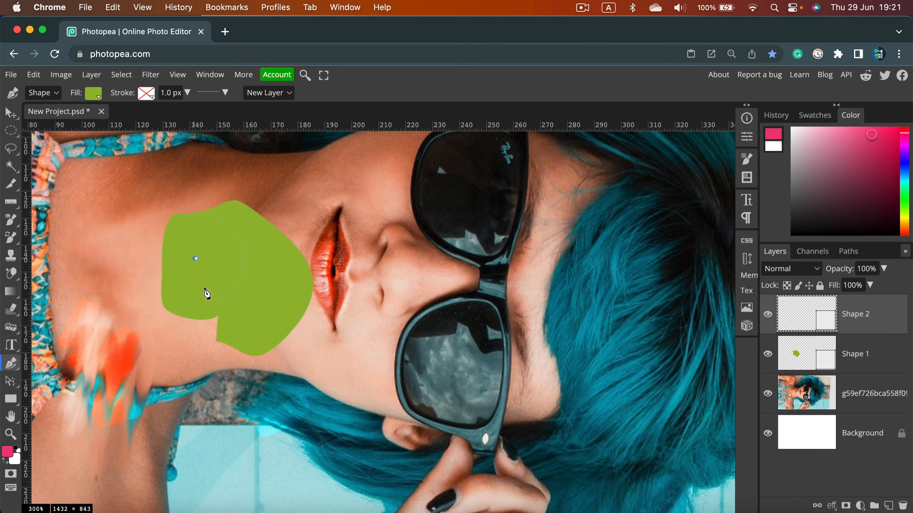
pyautogui.click(211, 363)
pyautogui.click(142, 286)
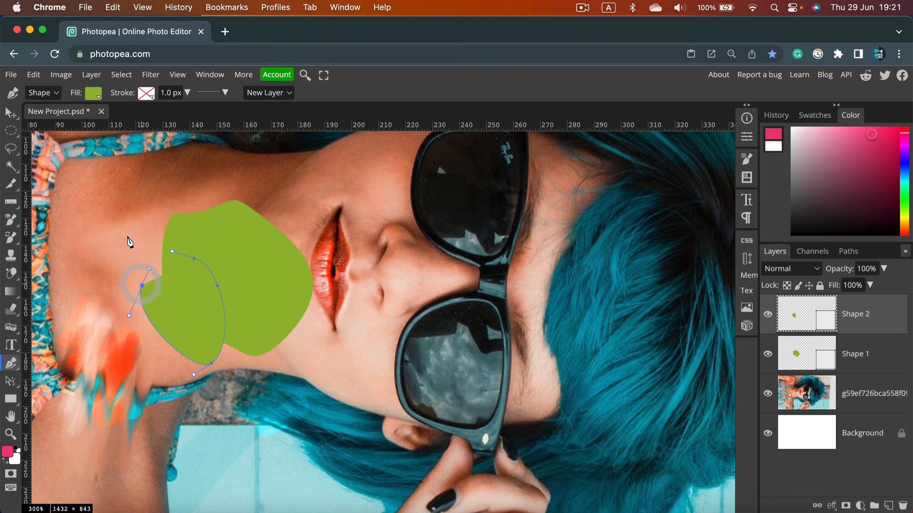
pyautogui.click(119, 189)
pyautogui.click(224, 173)
pyautogui.click(195, 258)
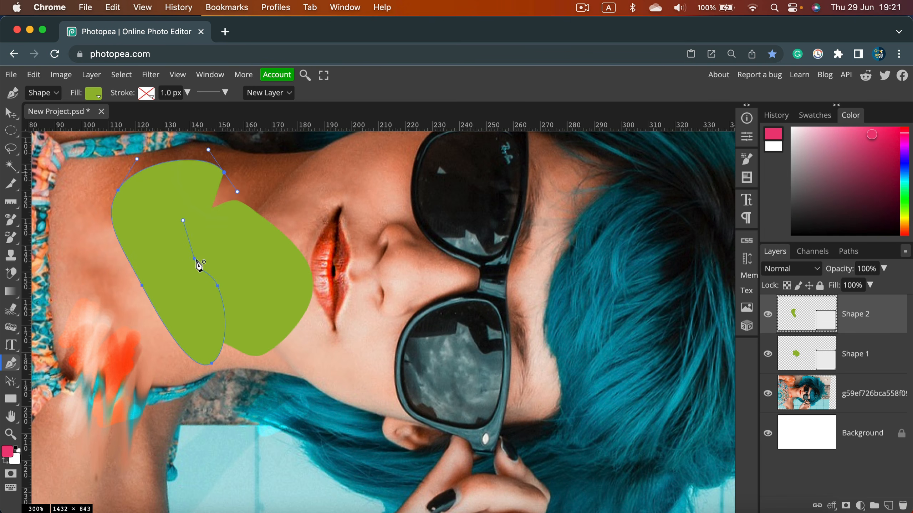
pyautogui.moveTo(195, 260); pyautogui.dragTo(191, 266)
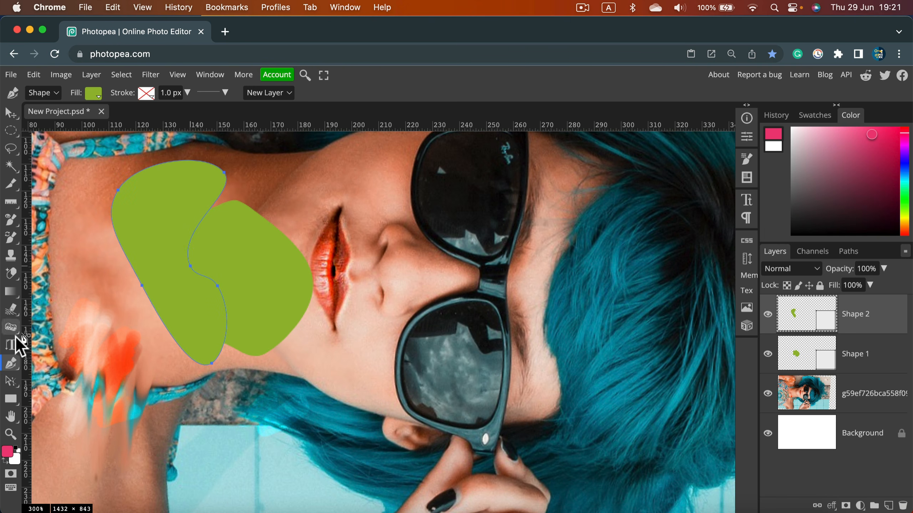
# Add extra anchor points along the outline of the curved neck shape with the Add Anchor Point tool.
pyautogui.rightClick(13, 365)
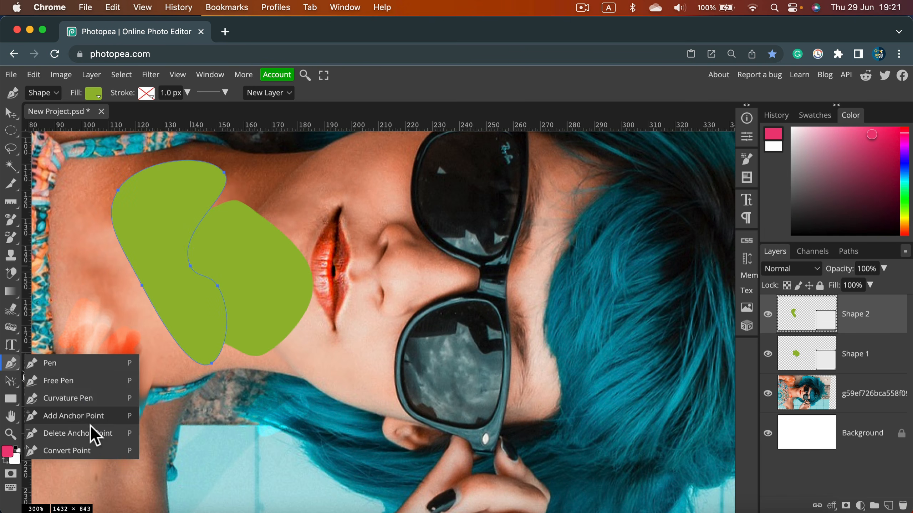
pyautogui.click(110, 417)
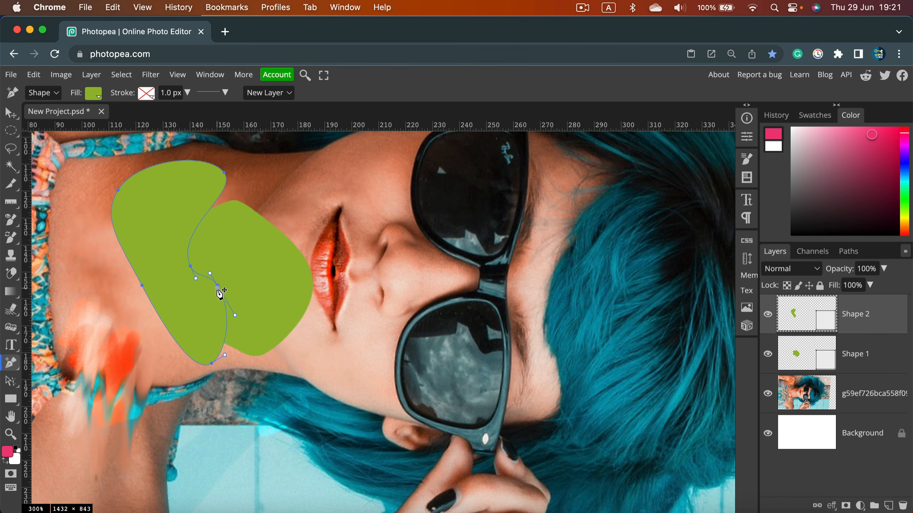
pyautogui.click(189, 161)
# Remove anchor points from the long outer edge of the curved neck shape with the Delete Anchor Point tool.
pyautogui.rightClick(11, 363)
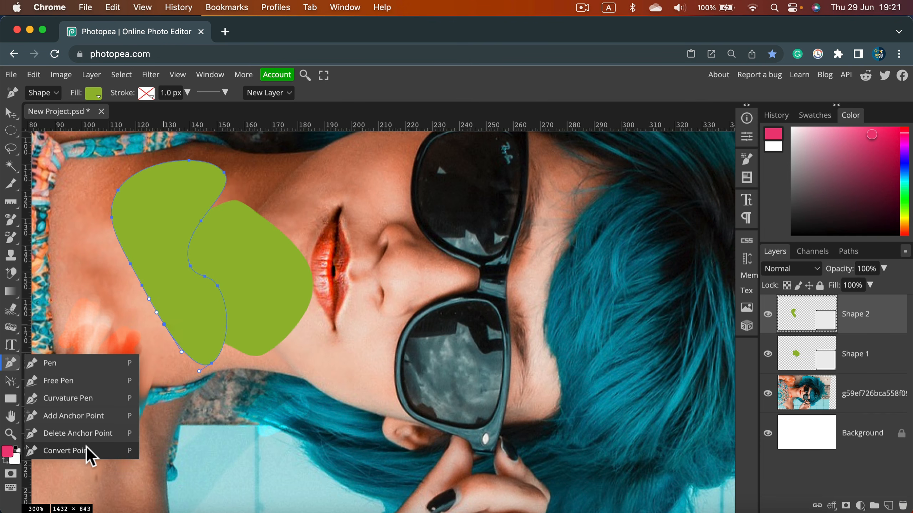
pyautogui.click(90, 437)
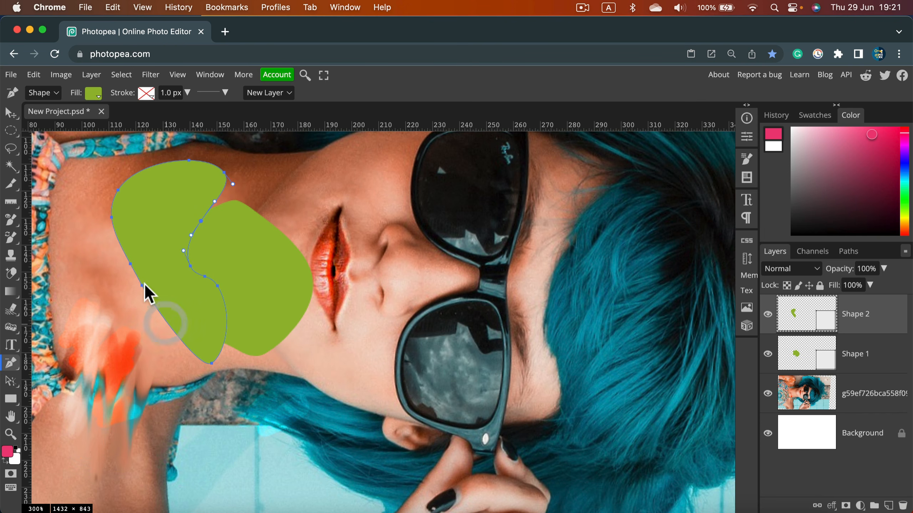
pyautogui.click(131, 265)
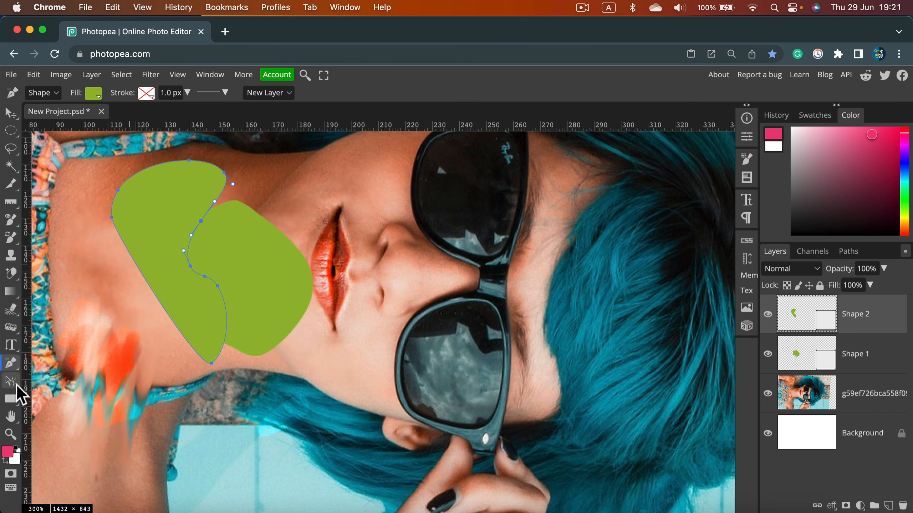
# Use Convert Point to reshape the curve at the shape's lower tip and turn the anchor on its outer edge into a corner.
pyautogui.rightClick(16, 365)
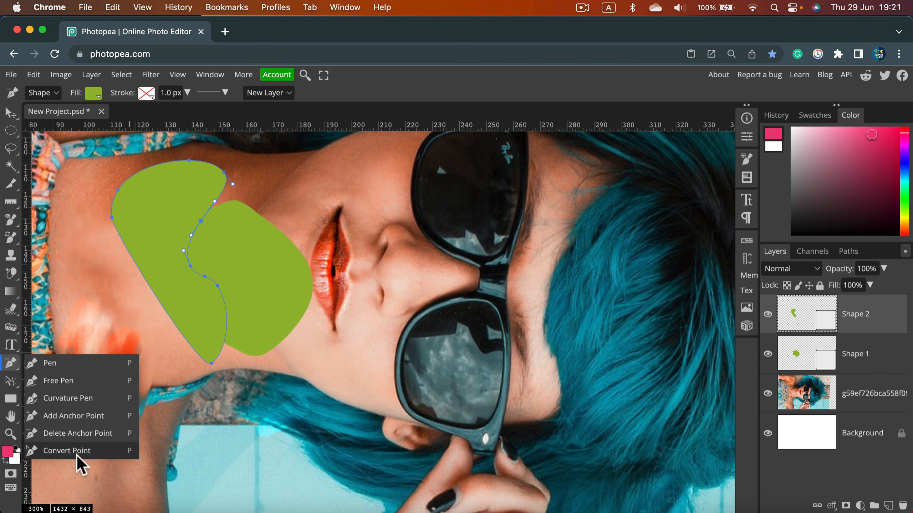
pyautogui.click(94, 452)
pyautogui.click(212, 363)
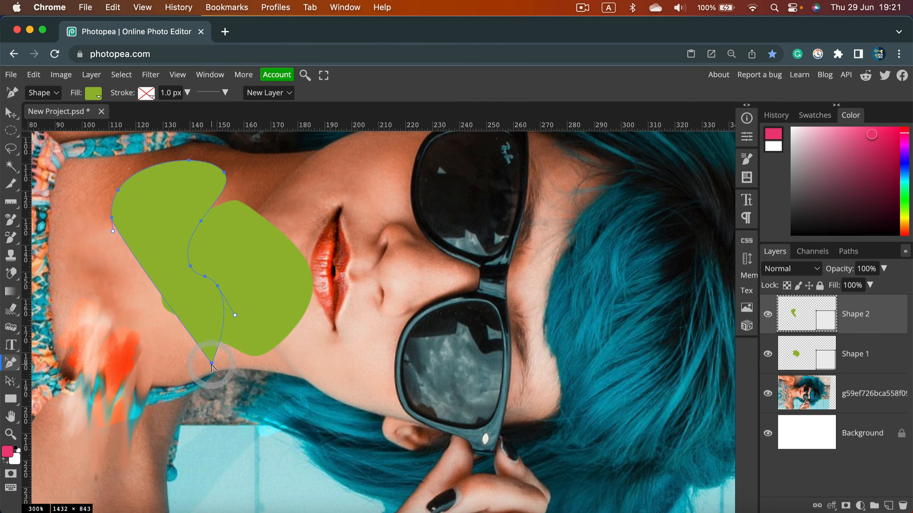
pyautogui.moveTo(212, 363); pyautogui.dragTo(193, 361)
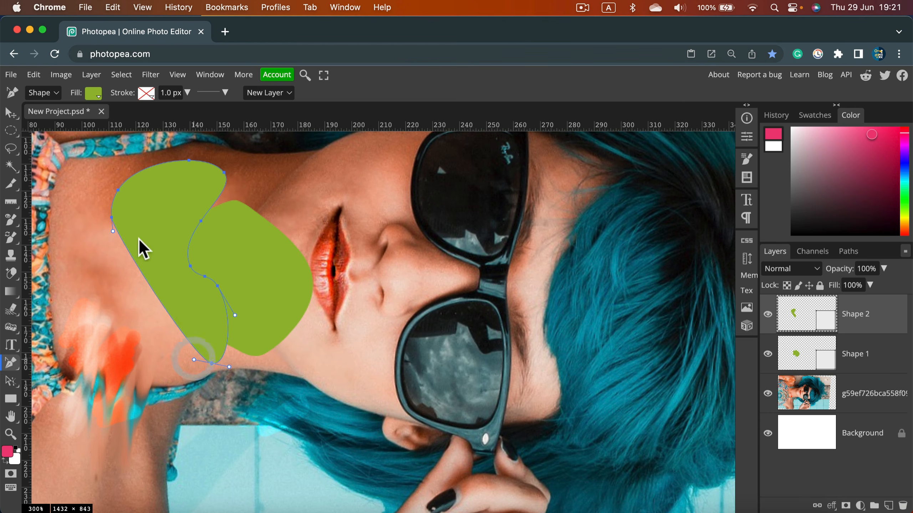
pyautogui.click(111, 218)
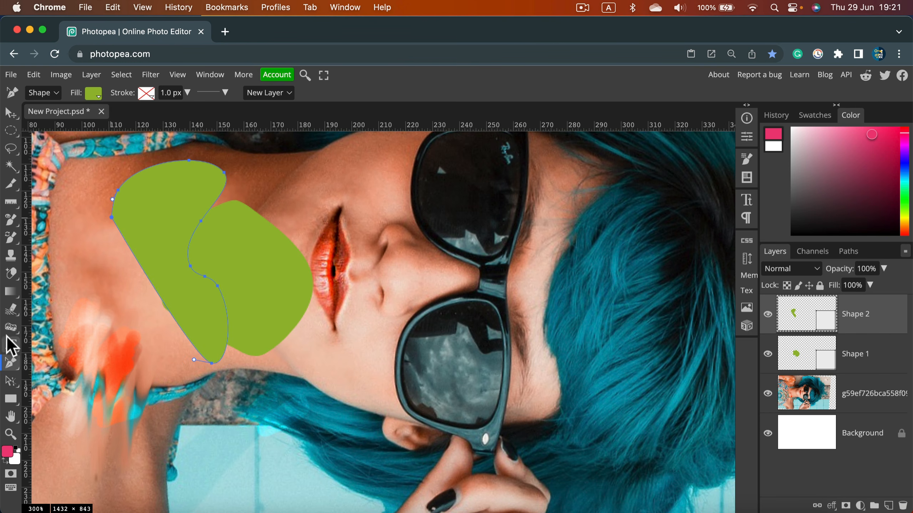
# Move the whole curved shape away from the lips with the Path Select tool, partly uncovering the neck.
pyautogui.rightClick(14, 367)
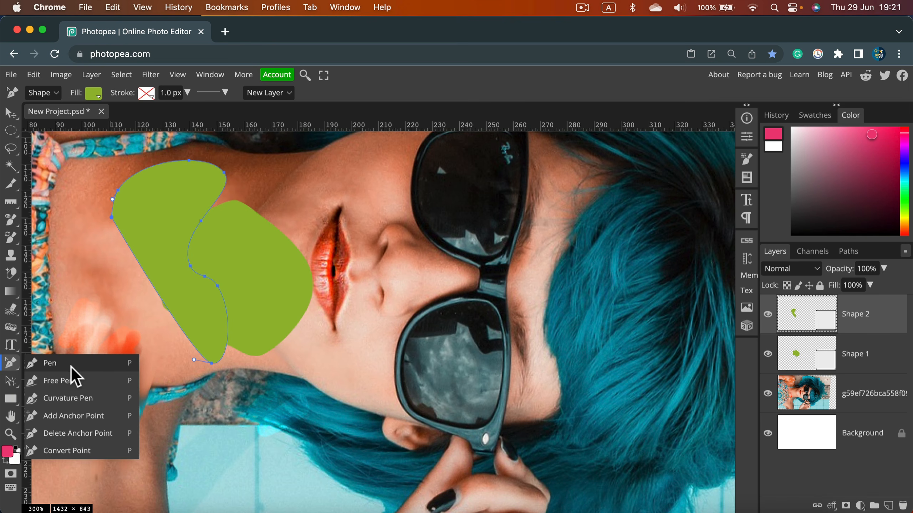
pyautogui.click(50, 363)
pyautogui.rightClick(20, 387)
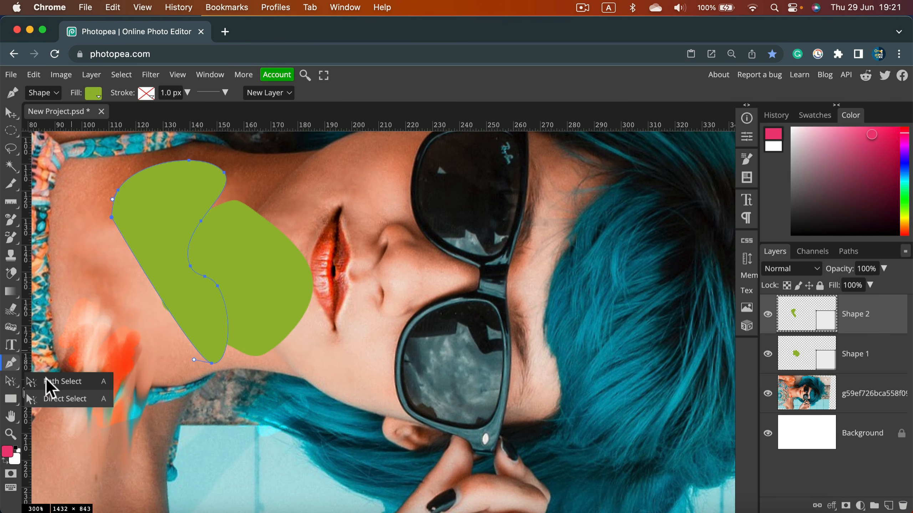
pyautogui.click(49, 382)
pyautogui.moveTo(198, 301); pyautogui.dragTo(161, 314)
# Reshape the curved shape with Direct Select, pulling its lower anchor points and handles outward over the chin and shoulder.
pyautogui.rightClick(13, 383)
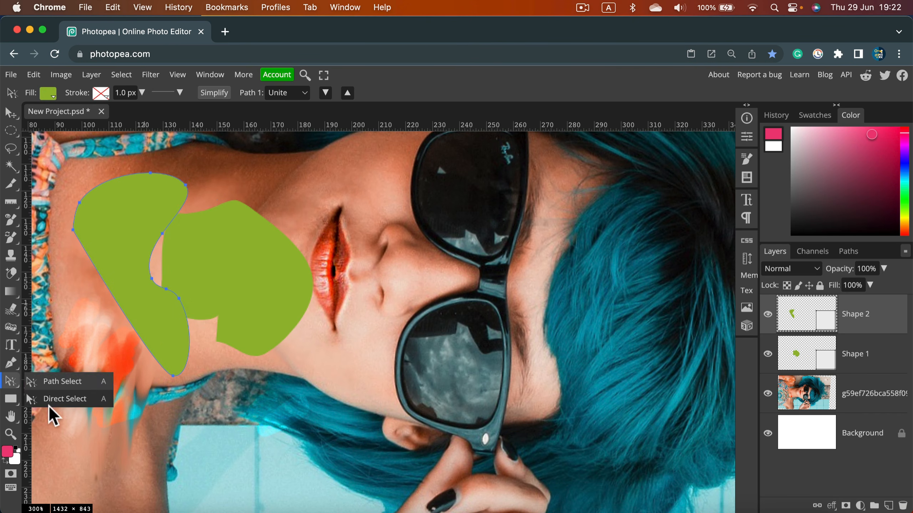
pyautogui.click(95, 401)
pyautogui.moveTo(178, 299); pyautogui.dragTo(319, 399)
pyautogui.moveTo(174, 375); pyautogui.dragTo(125, 476)
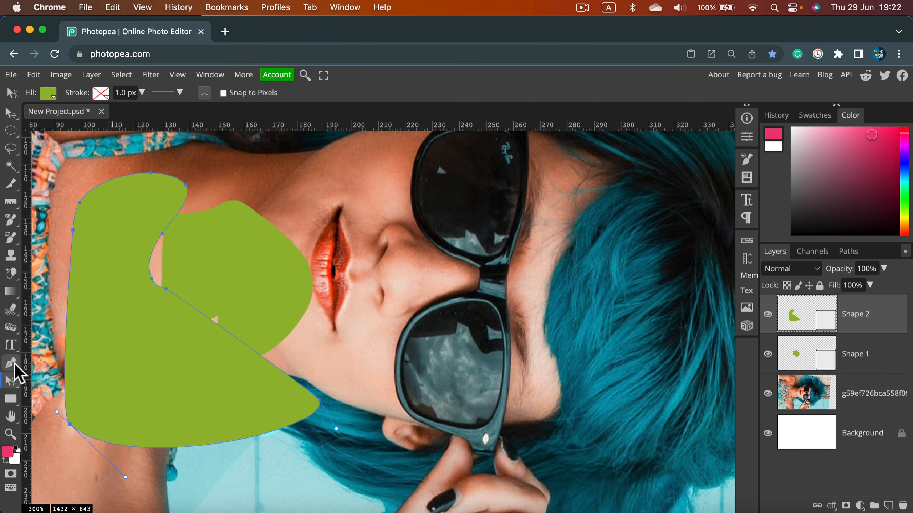
# Draw a green rectangle from the lips across the nose to the upper sunglass lens.
pyautogui.rightClick(13, 403)
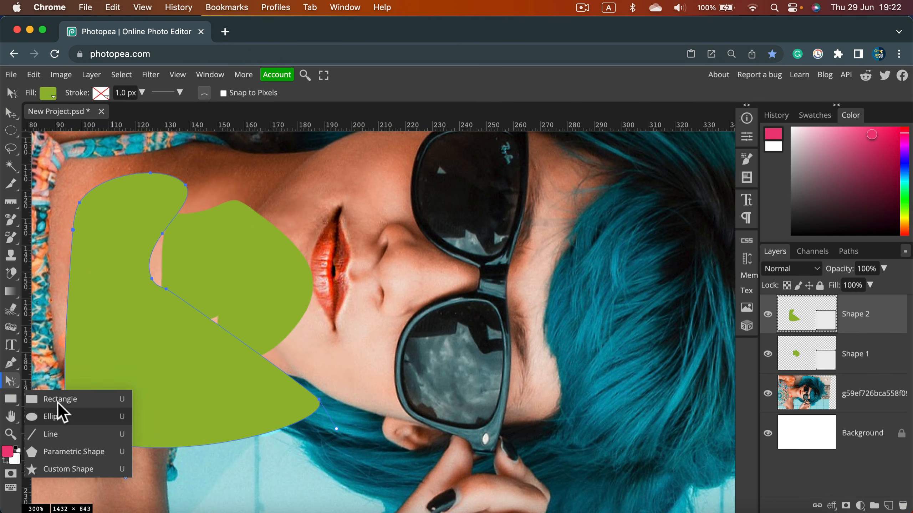
pyautogui.click(64, 397)
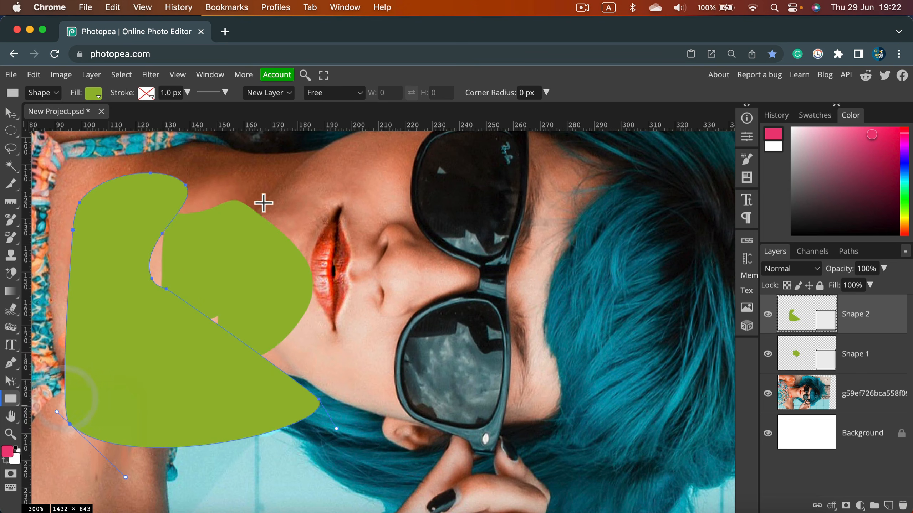
pyautogui.moveTo(341, 200); pyautogui.dragTo(480, 275)
# Draw a green ellipse below the rectangle at the lower sunglass lens and a perfect circle over the forehead and hair.
pyautogui.rightClick(11, 399)
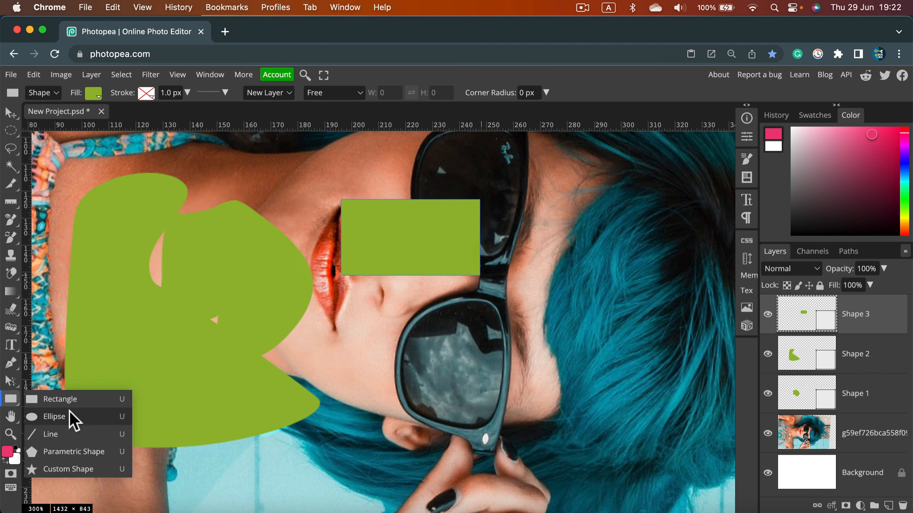
pyautogui.click(72, 411)
pyautogui.moveTo(374, 303); pyautogui.dragTo(477, 372)
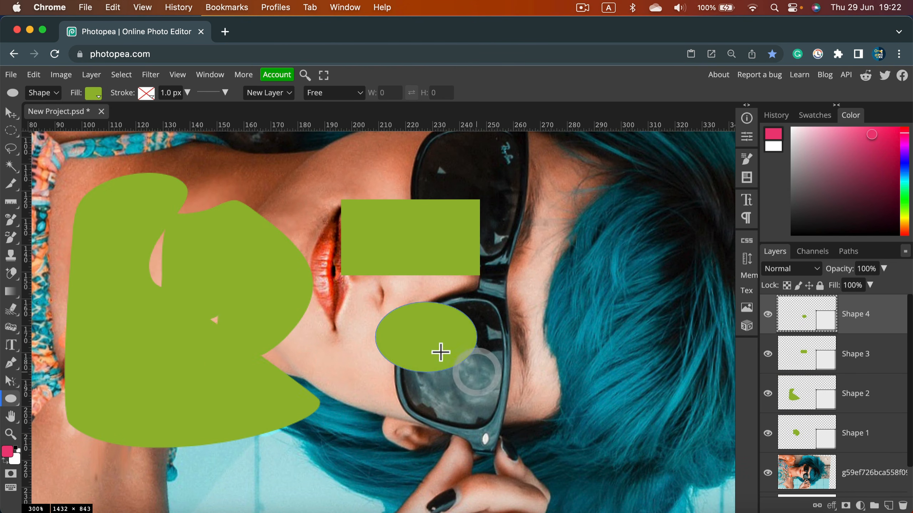
pyautogui.moveTo(544, 269); pyautogui.dragTo(674, 424)
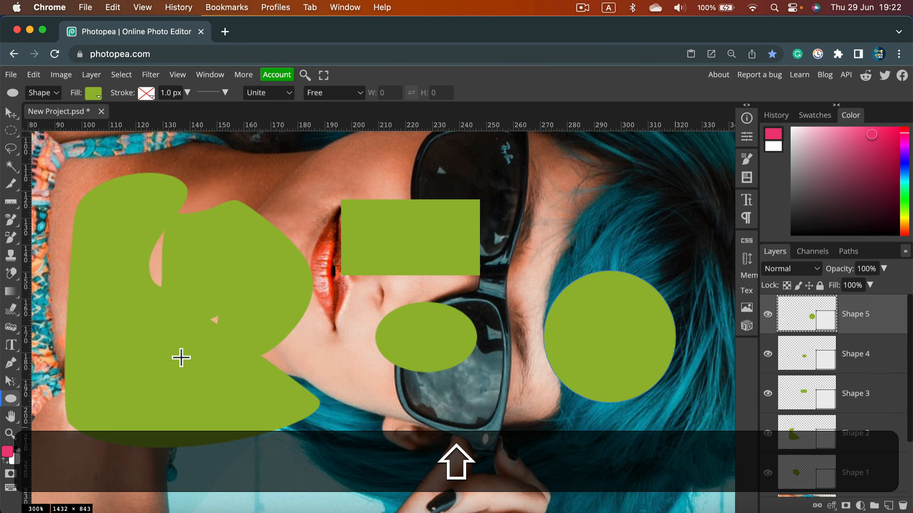
# Draw a nearly horizontal 5 px wide green line above the lips, ending at the upper sunglass lens.
pyautogui.click(8, 397)
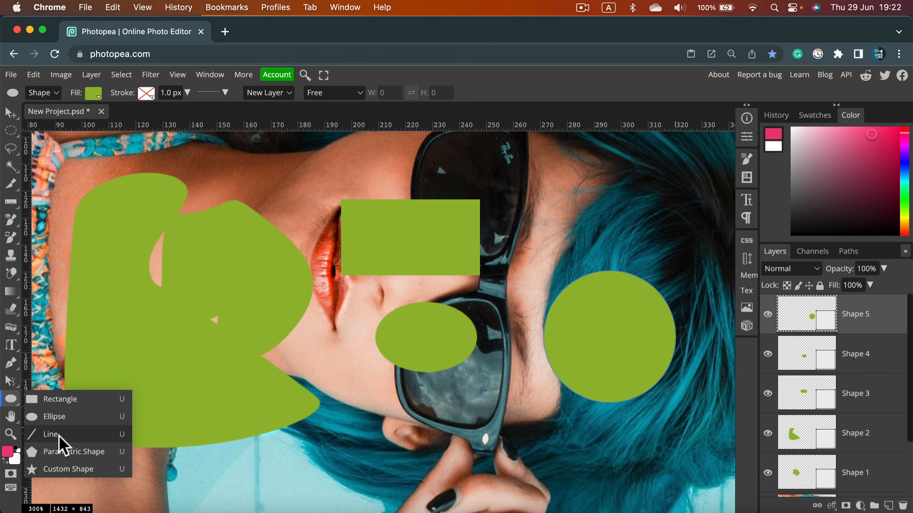
pyautogui.click(58, 435)
pyautogui.moveTo(231, 159); pyautogui.dragTo(410, 171)
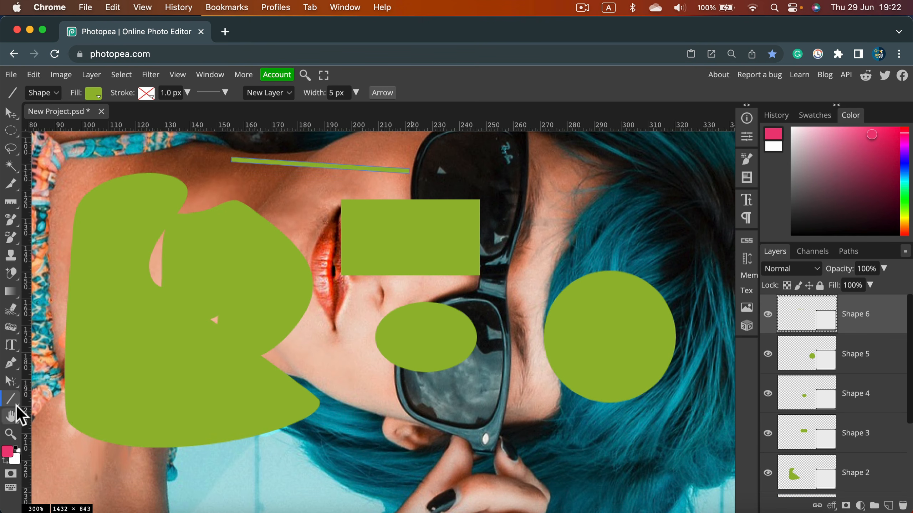
# Draw a green five-sided polygon beside the upper sunglass lens with the Parametric Shape tool.
pyautogui.click(10, 399)
pyautogui.click(82, 453)
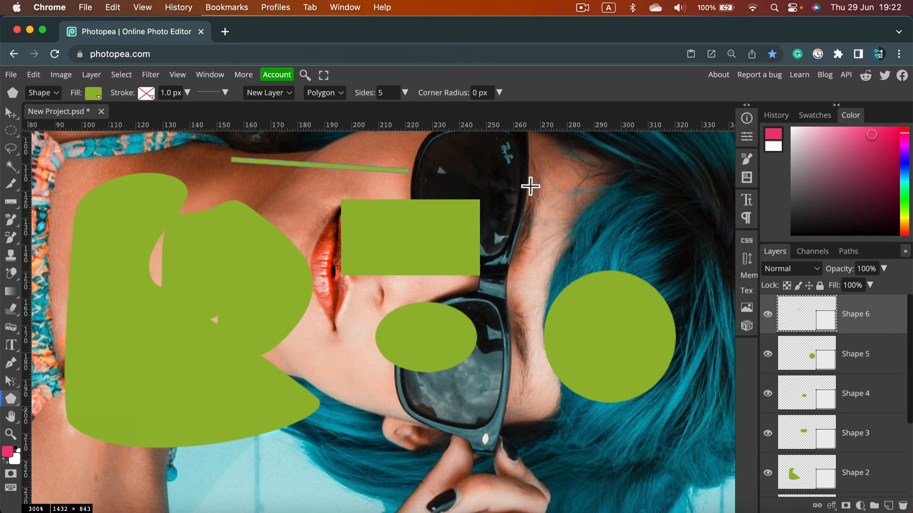
pyautogui.moveTo(530, 185); pyautogui.dragTo(559, 200)
pyautogui.press('shift')
# Set the polygon sides to 3 and draw a green triangle over the hair beside the pentagon.
pyautogui.click(405, 91)
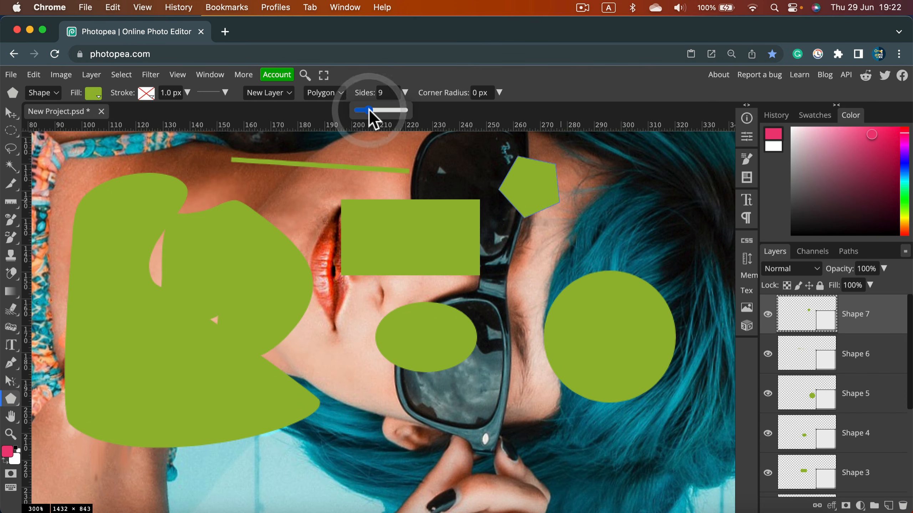
pyautogui.moveTo(368, 110); pyautogui.dragTo(367, 110)
pyautogui.click(348, 110)
pyautogui.moveTo(605, 178); pyautogui.dragTo(651, 193)
pyautogui.press('shift')
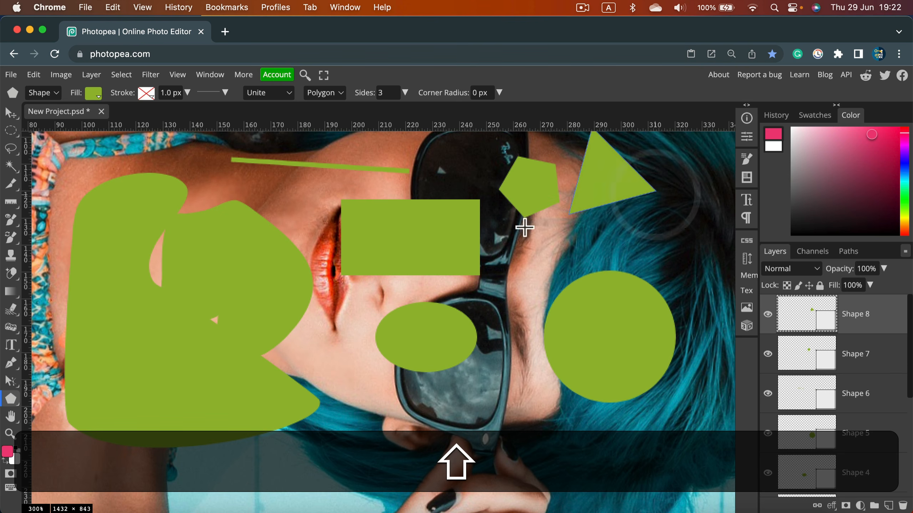
# Set the polygon sides to 8 and draw a green octagon below the ellipse.
pyautogui.click(406, 93)
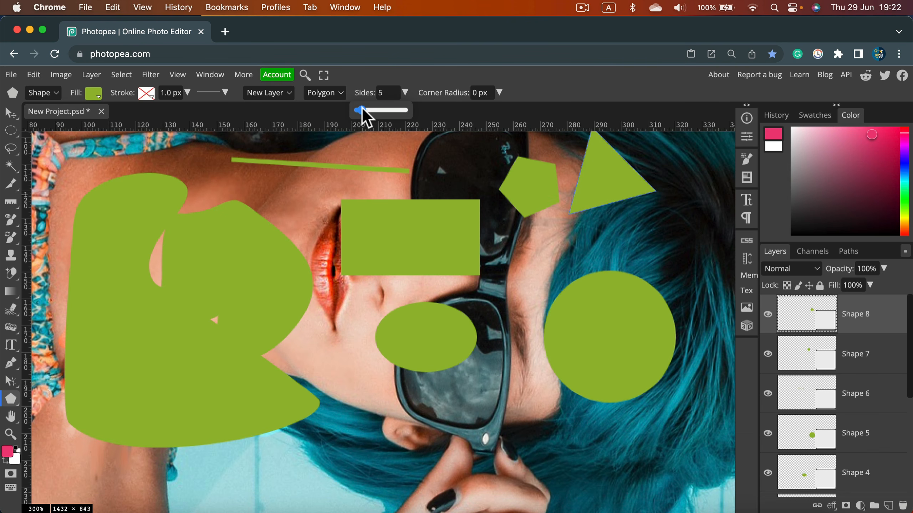
pyautogui.moveTo(361, 110); pyautogui.dragTo(367, 117)
pyautogui.moveTo(408, 425); pyautogui.dragTo(455, 450)
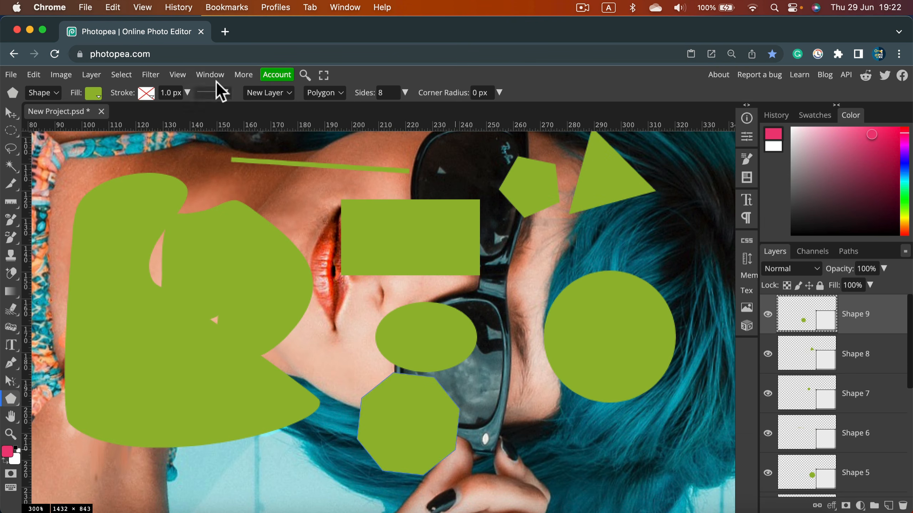
# Draw an eight-pointed star with 40% inner radius above the lips and a 5 px wide arrow from the lips toward the hair.
pyautogui.click(339, 90)
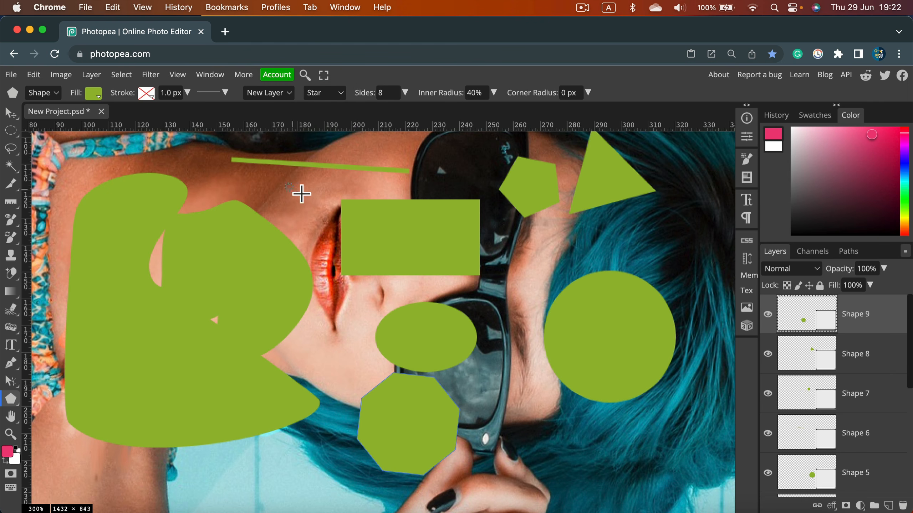
pyautogui.moveTo(289, 187); pyautogui.dragTo(332, 198)
pyautogui.click(327, 91)
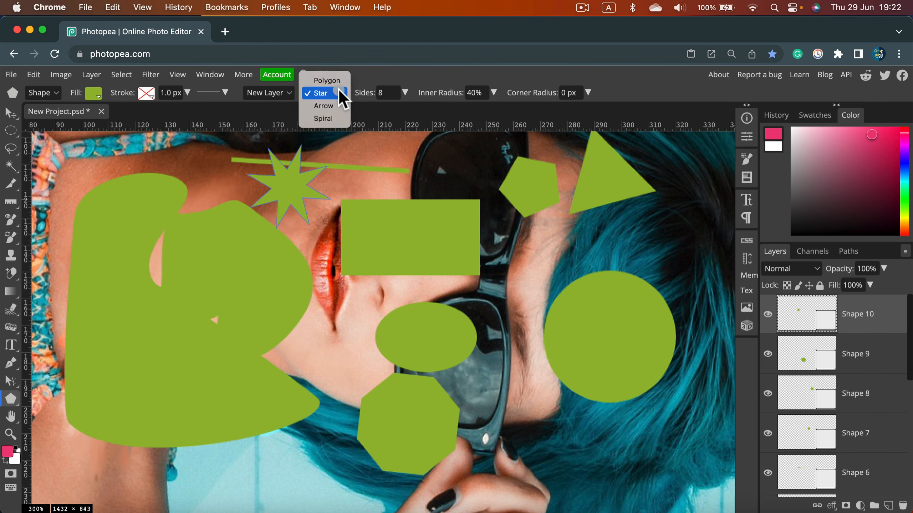
pyautogui.click(323, 106)
pyautogui.moveTo(334, 291); pyautogui.dragTo(641, 247)
# Switch from the Parametric Shape tool to the Custom Shape tool.
pyautogui.rightClick(11, 417)
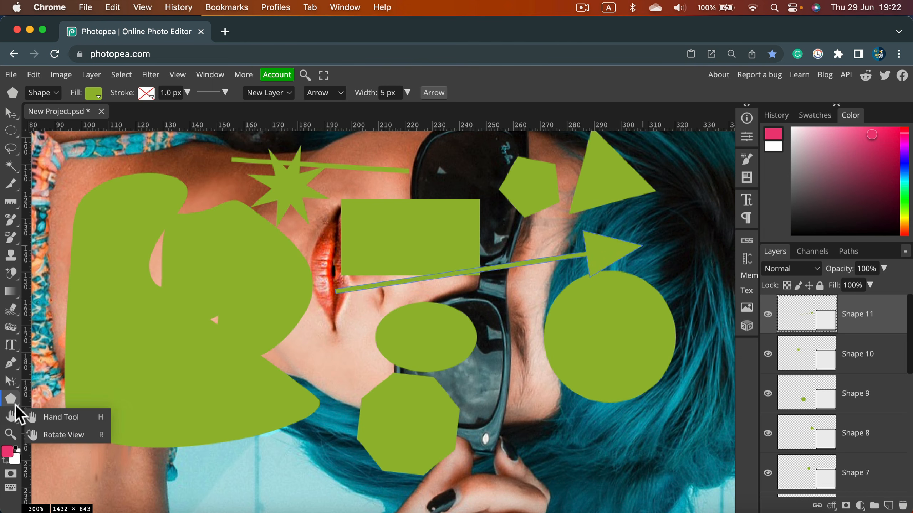
pyautogui.rightClick(10, 399)
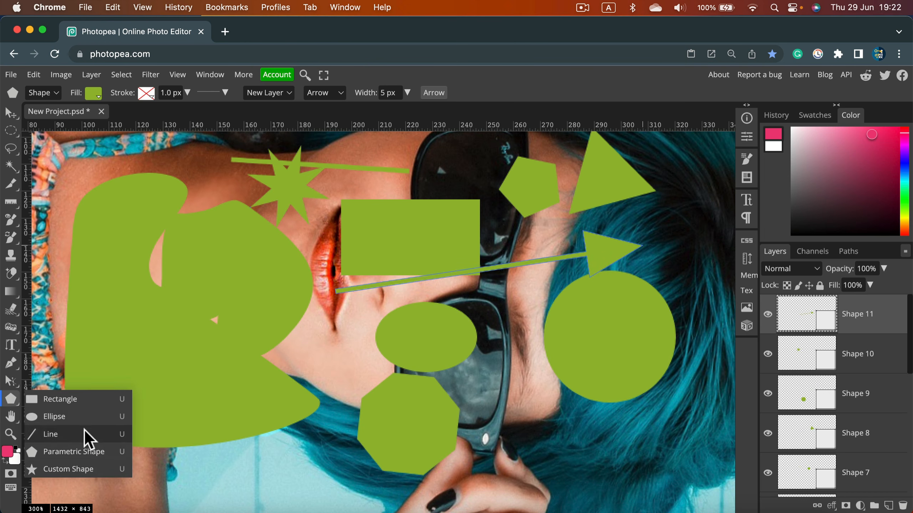
pyautogui.click(51, 469)
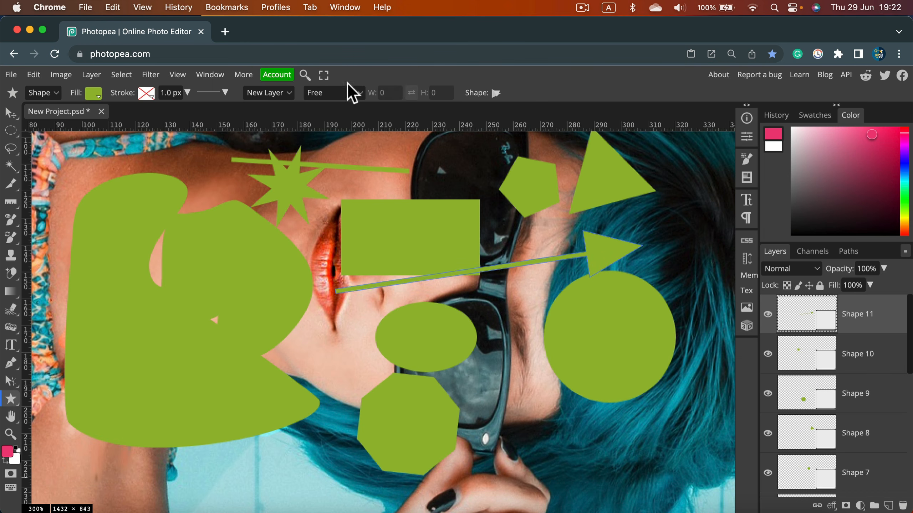
# Recolour the green rectangle beside the lips to dark crimson, then move and widen it across the lower face.
pyautogui.click(11, 113)
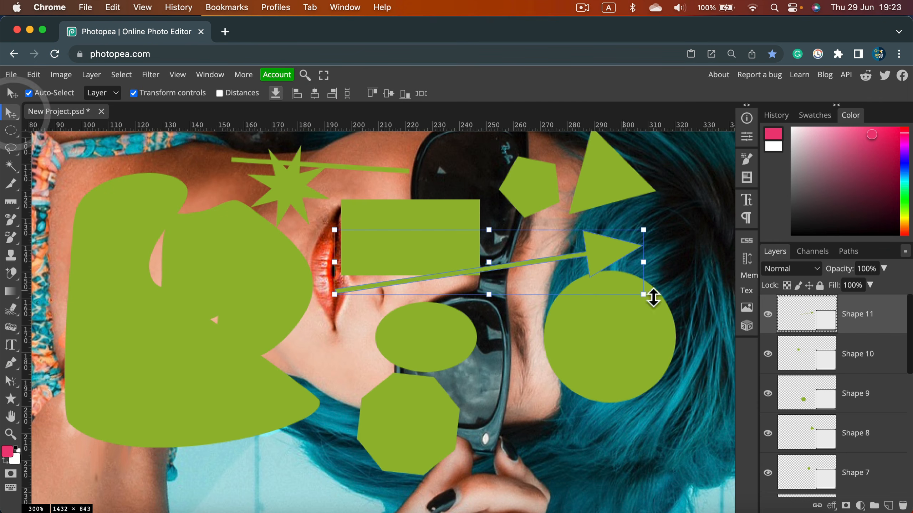
pyautogui.click(419, 206)
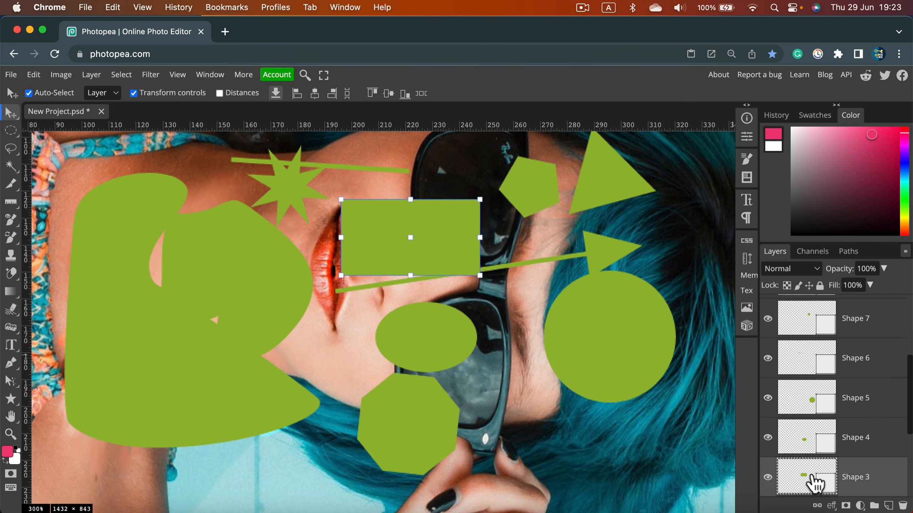
pyautogui.doubleClick(824, 486)
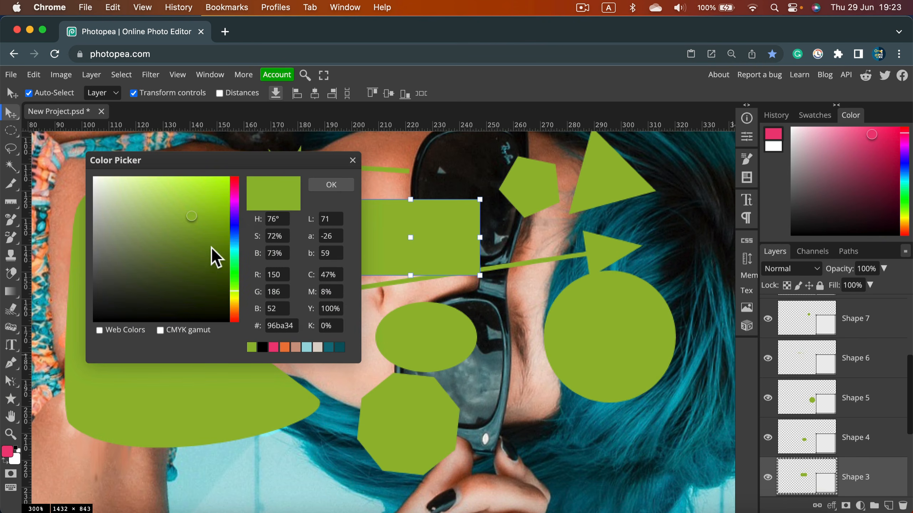
pyautogui.click(230, 249)
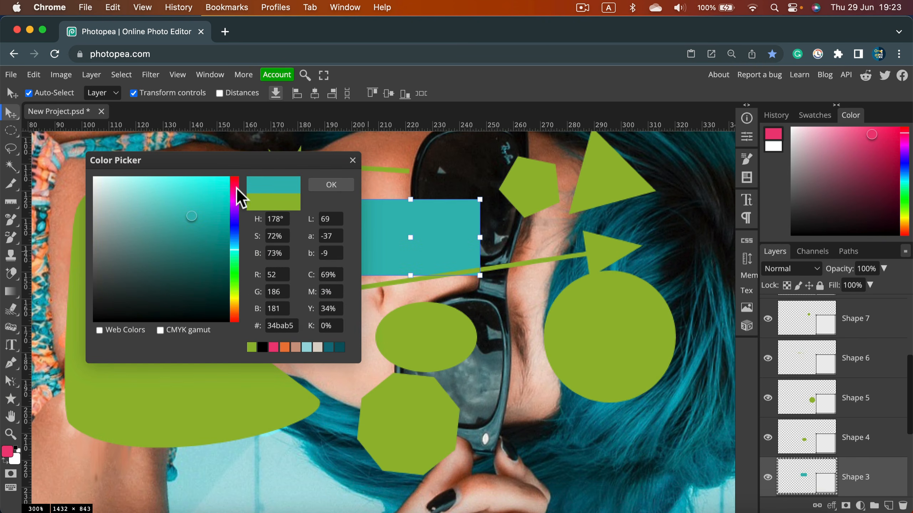
pyautogui.moveTo(236, 197); pyautogui.dragTo(207, 180)
pyautogui.click(331, 184)
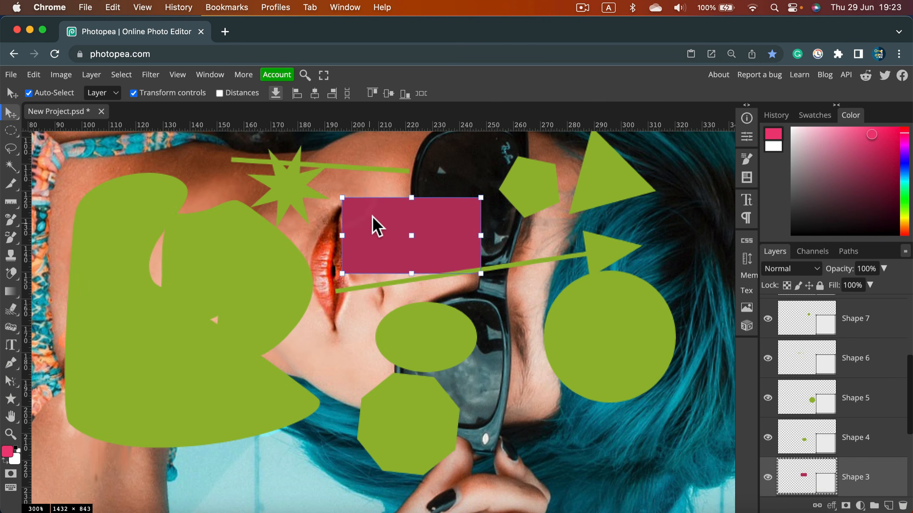
pyautogui.moveTo(374, 216); pyautogui.dragTo(164, 346)
pyautogui.click(460, 92)
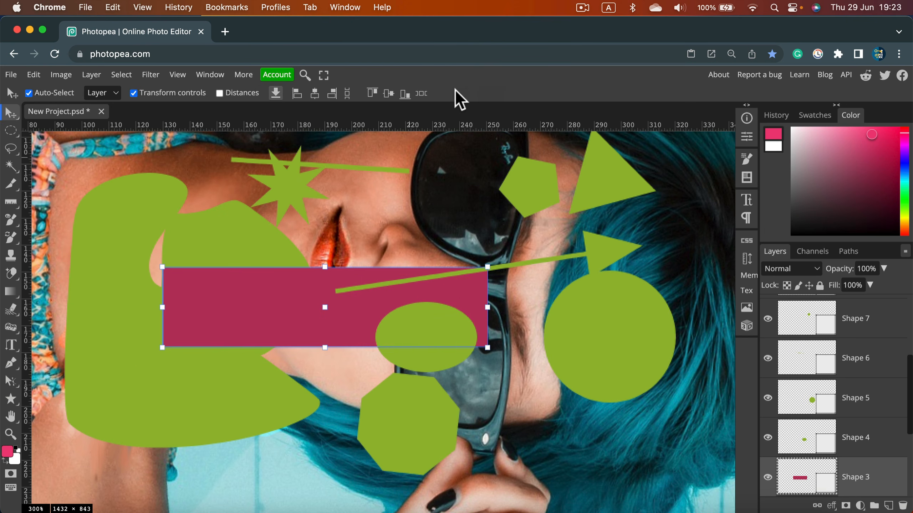
# Zoom in to 1200% to inspect the edges of the shapes, then zoom back out to 200%.
pyautogui.press('super+equal')
pyautogui.press('super+equal')
pyautogui.press('super+equal')
pyautogui.press('super+equal')
pyautogui.press('super+equal')
pyautogui.press('super+equal')
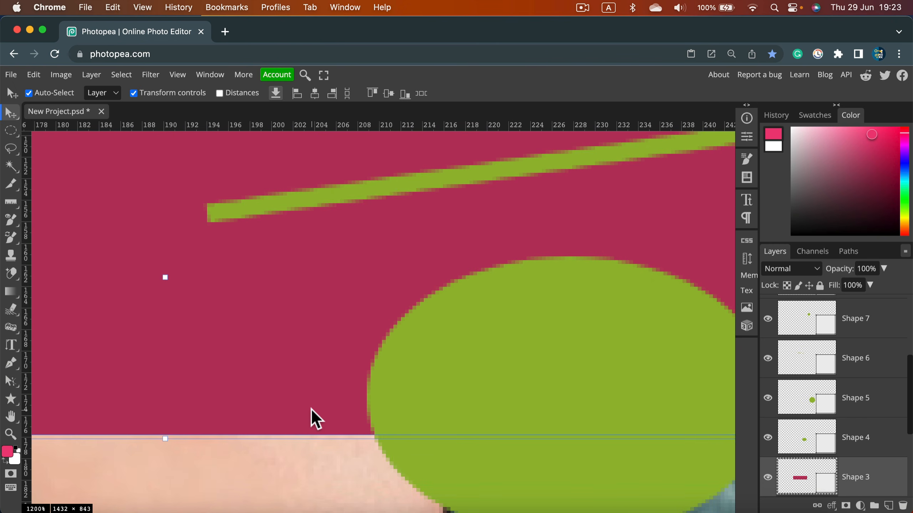
pyautogui.press('super+minus')
pyautogui.press('super+minus')
pyautogui.press('super+minus')
pyautogui.press('super+minus')
pyautogui.press('super+minus')
pyautogui.press('super+minus')
pyautogui.press('super+minus')
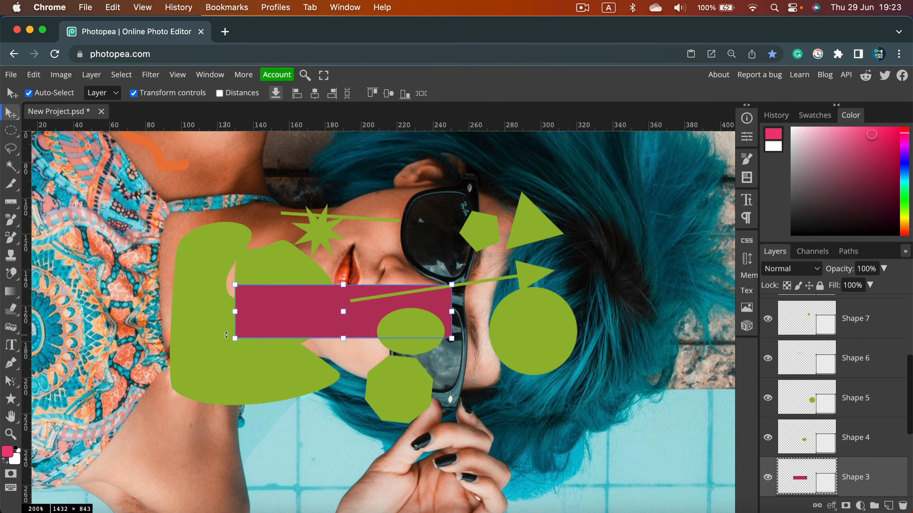
# Delete the green freeform shapes, the eight-pointed star and the crimson rectangle.
pyautogui.click(241, 258)
pyautogui.press('BackSpace')
pyautogui.press('BackSpace')
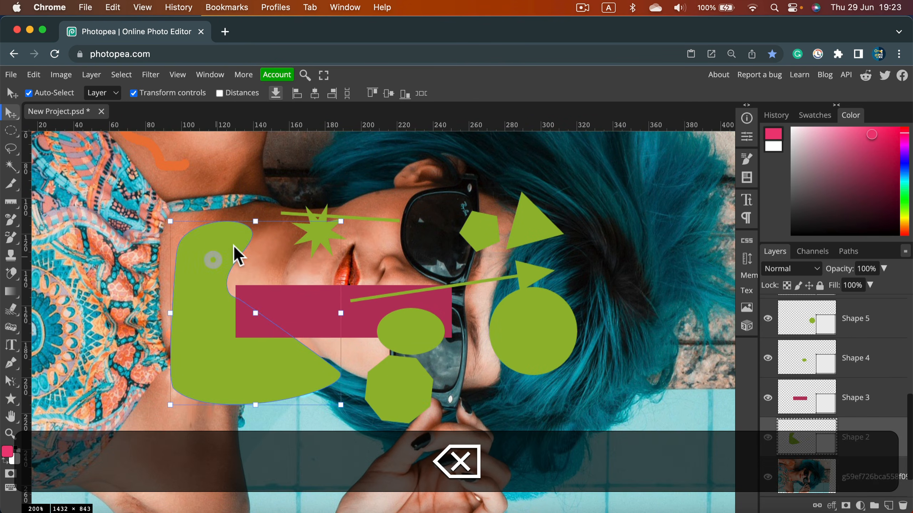
pyautogui.click(327, 224)
pyautogui.press('BackSpace')
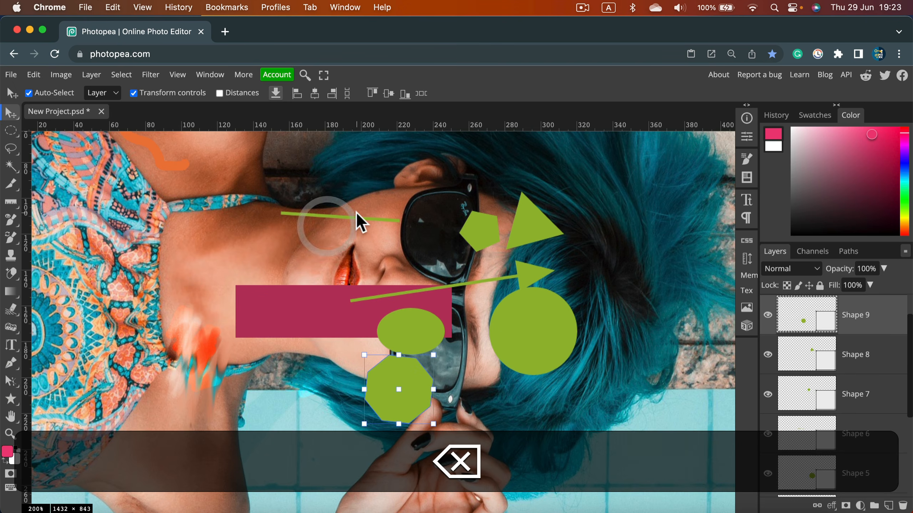
pyautogui.click(370, 327)
pyautogui.moveTo(309, 299); pyautogui.dragTo(281, 292)
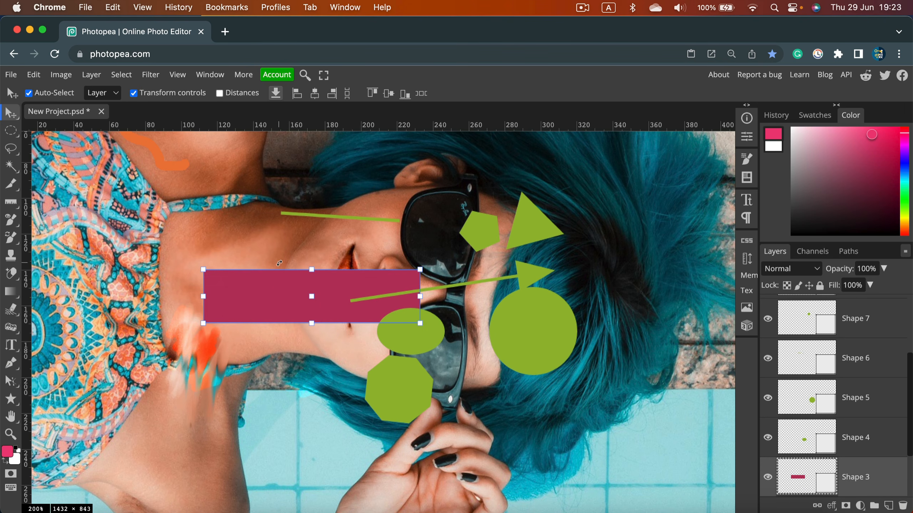
pyautogui.press('BackSpace')
# Delete the layers of the green line, the pentagon and the circle.
pyautogui.click(878, 323)
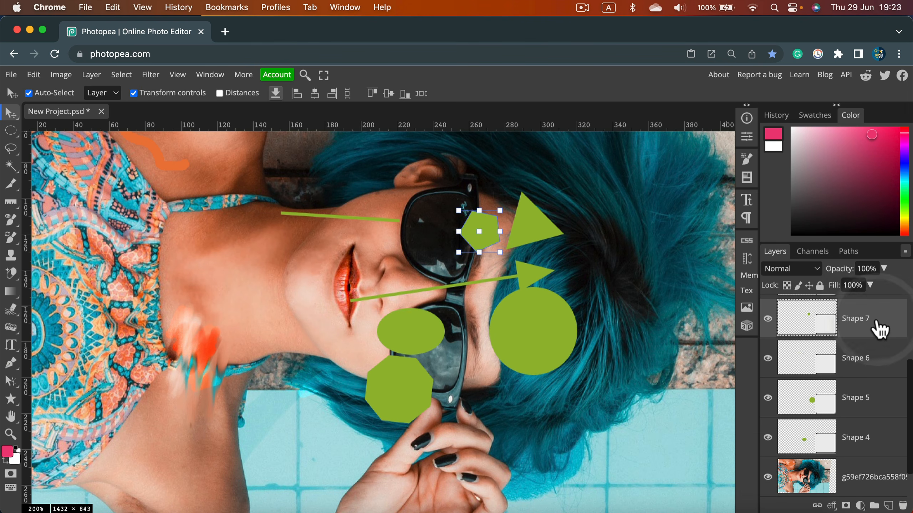
pyautogui.click(872, 357)
pyautogui.press('BackSpace')
pyautogui.click(882, 318)
pyautogui.press('BackSpace')
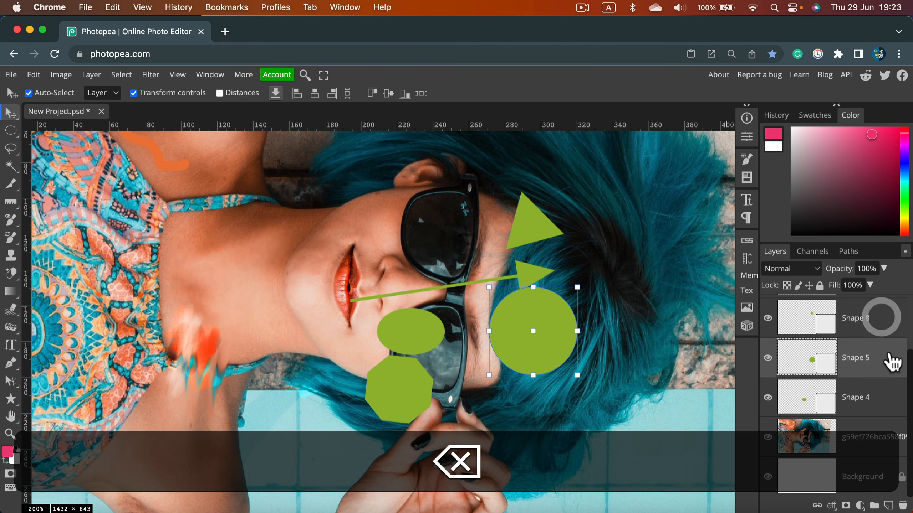
pyautogui.press('BackSpace')
# Delete the triangle, octagon, ellipse and arrow layers, leaving only the photo and the Background.
pyautogui.click(884, 342)
pyautogui.press('BackSpace')
pyautogui.click(884, 361)
pyautogui.press('BackSpace')
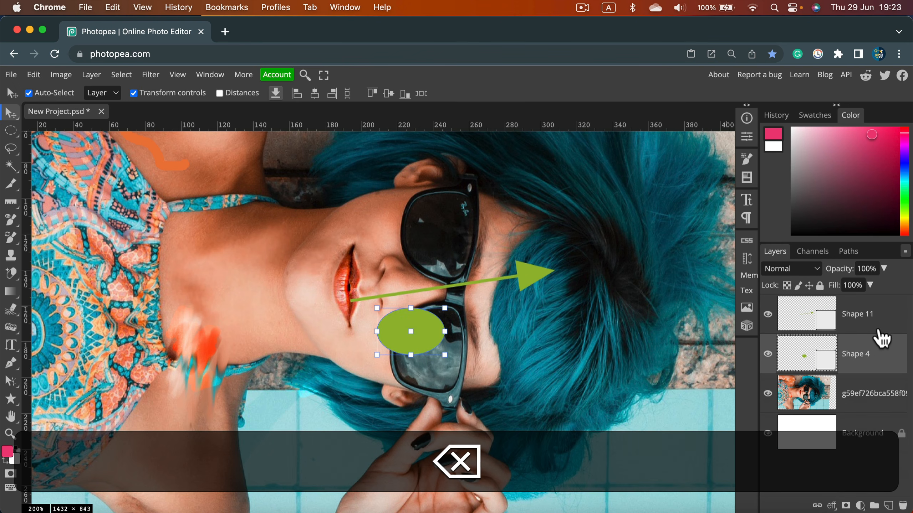
pyautogui.click(877, 329)
pyautogui.press('BackSpace')
pyautogui.click(884, 331)
pyautogui.press('BackSpace')
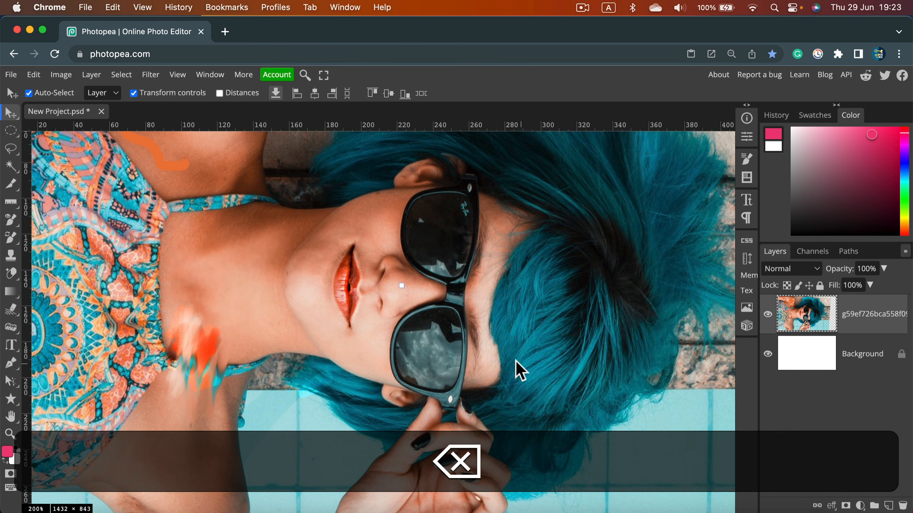
# Fit the photo to the view, enlarge it to 200% and pan around all its areas with the Hand Tool.
pyautogui.press('super+0')
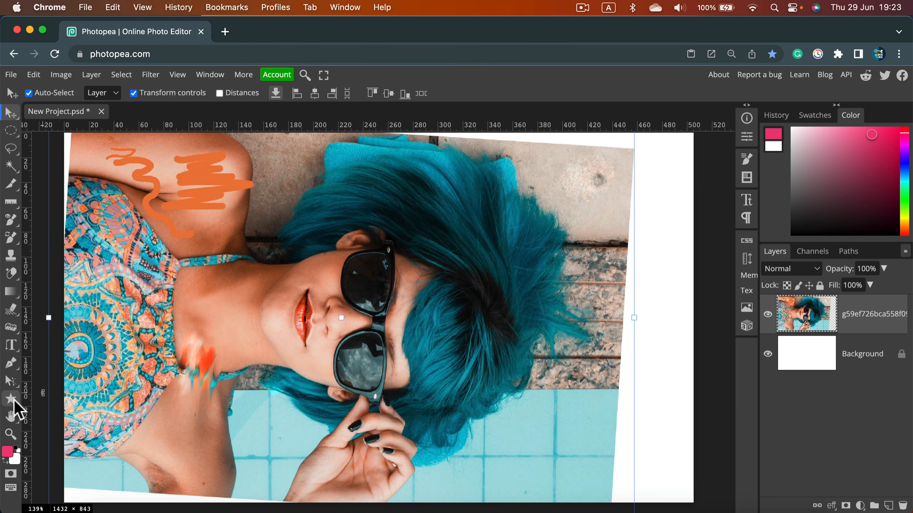
pyautogui.rightClick(8, 418)
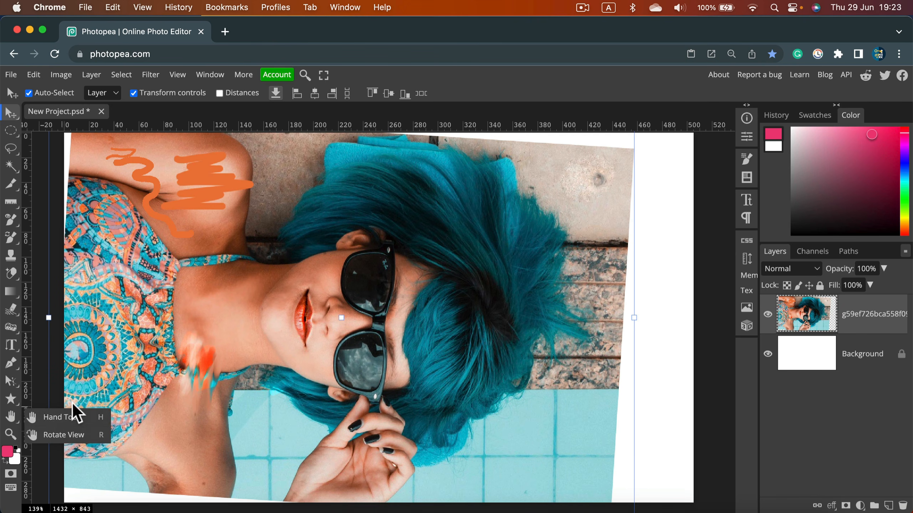
pyautogui.click(74, 418)
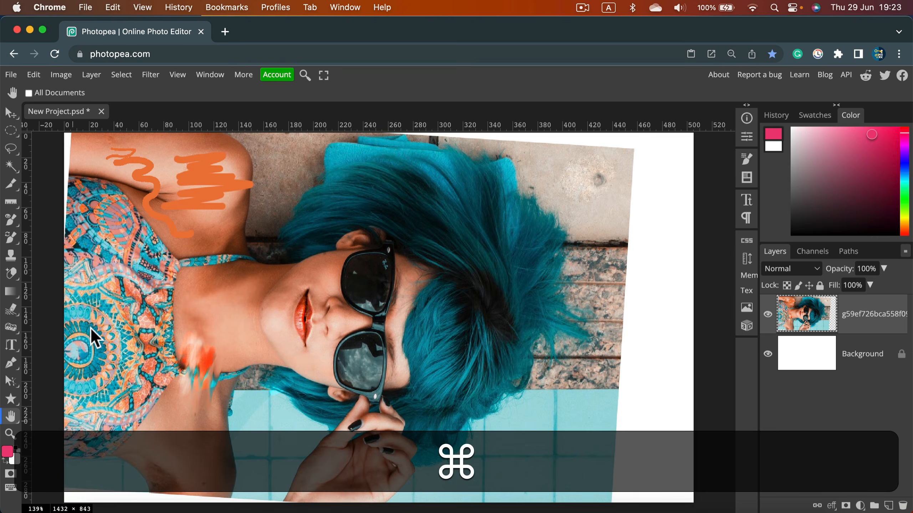
pyautogui.press('super+equal')
pyautogui.moveTo(61, 360); pyautogui.dragTo(137, 353)
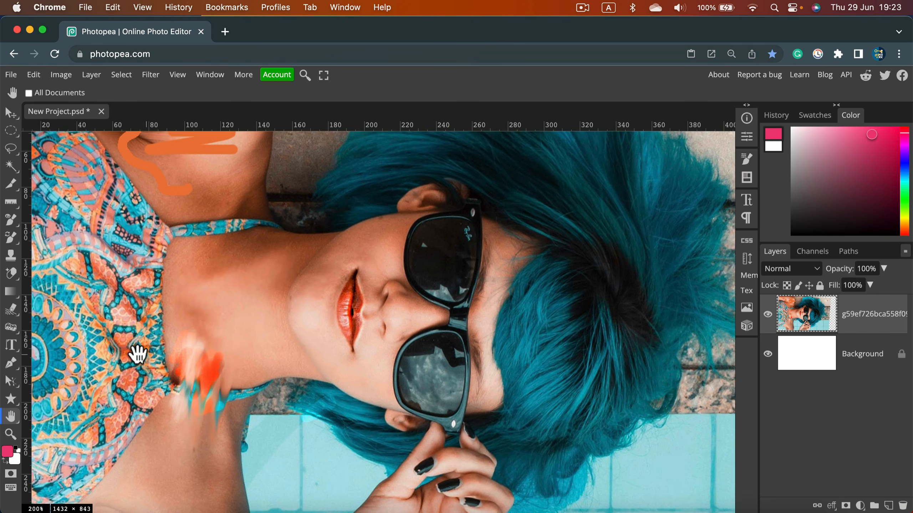
pyautogui.moveTo(393, 413); pyautogui.dragTo(183, 230)
pyautogui.moveTo(434, 177); pyautogui.dragTo(276, 245)
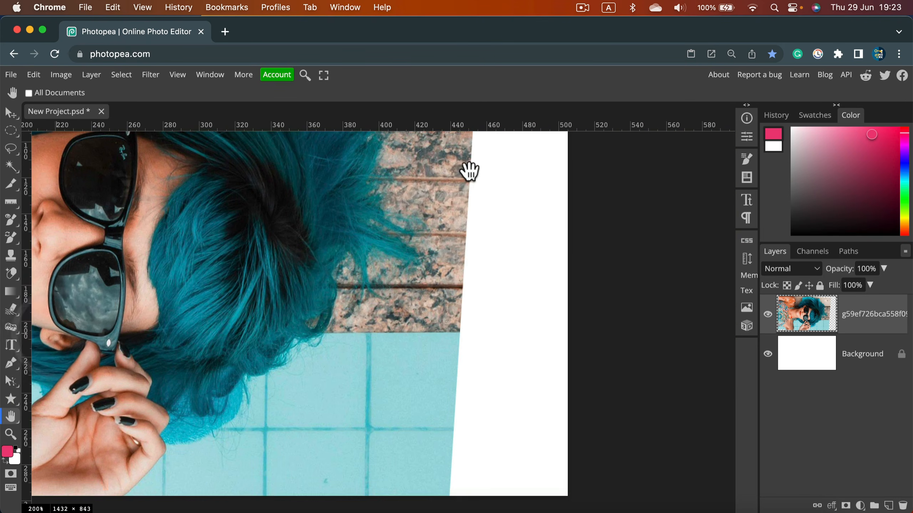
pyautogui.moveTo(468, 169); pyautogui.dragTo(486, 500)
pyautogui.moveTo(228, 337); pyautogui.dragTo(701, 347)
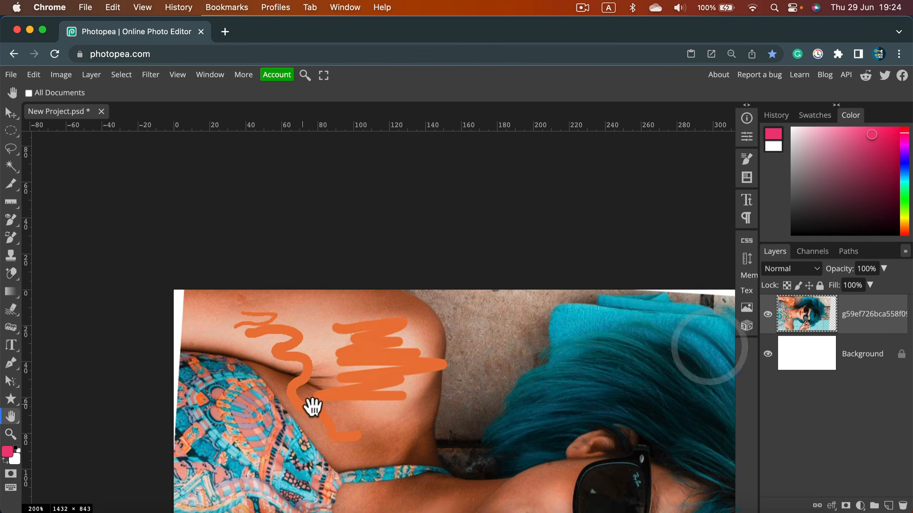
pyautogui.moveTo(312, 405)
pyautogui.mouseDown()
pyautogui.moveTo(410, 350)
pyautogui.moveTo(431, 244)
pyautogui.moveTo(190, 300)
pyautogui.moveTo(336, 302)
pyautogui.mouseUp()
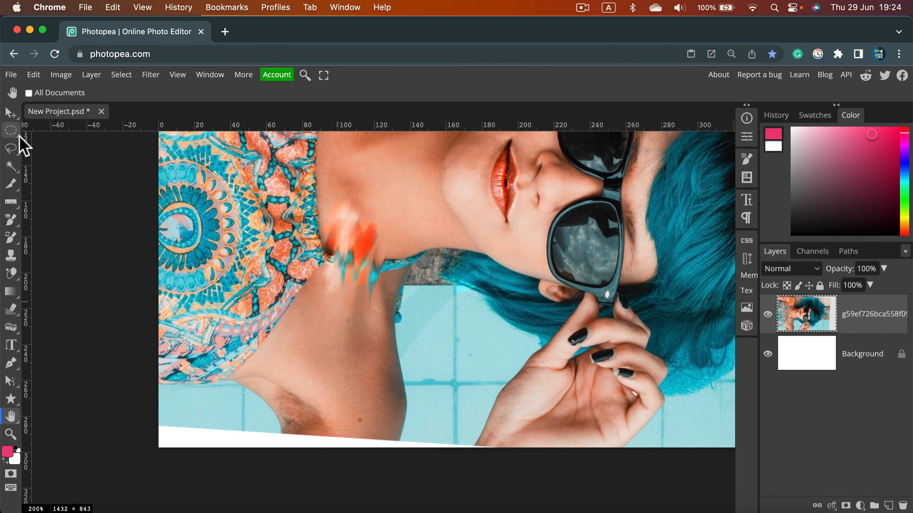
# Paint a pink zigzag stroke from the patterned top onto the skin beside it with the size 15 Brush.
pyautogui.click(9, 105)
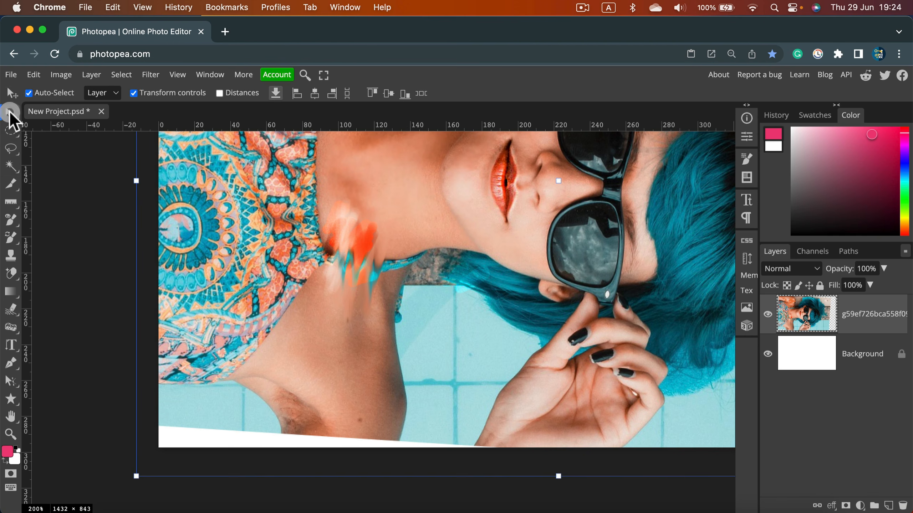
pyautogui.rightClick(12, 219)
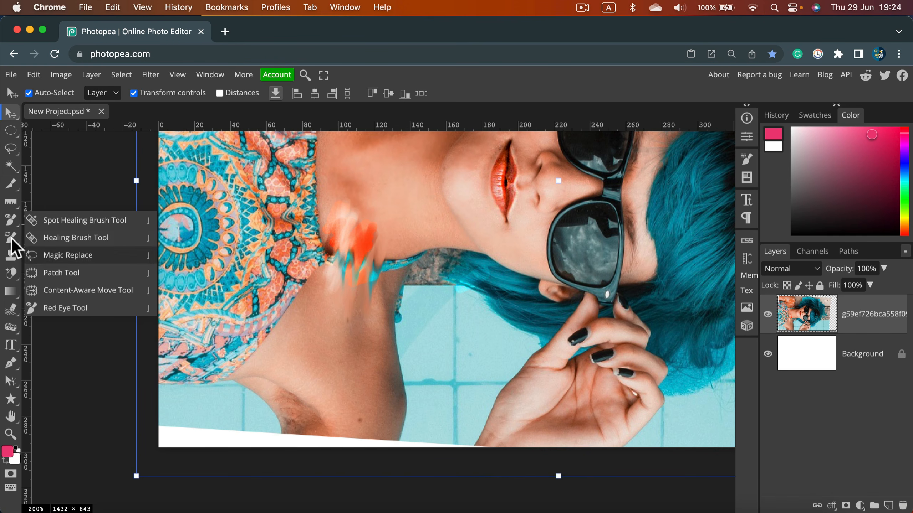
pyautogui.rightClick(10, 238)
pyautogui.click(44, 240)
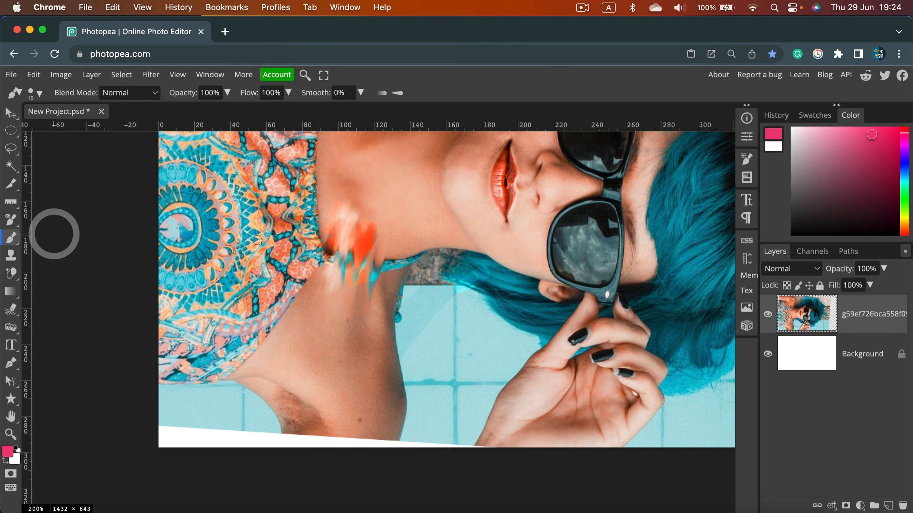
pyautogui.moveTo(321, 260)
pyautogui.mouseDown()
pyautogui.moveTo(258, 279)
pyautogui.moveTo(312, 310)
pyautogui.mouseUp()
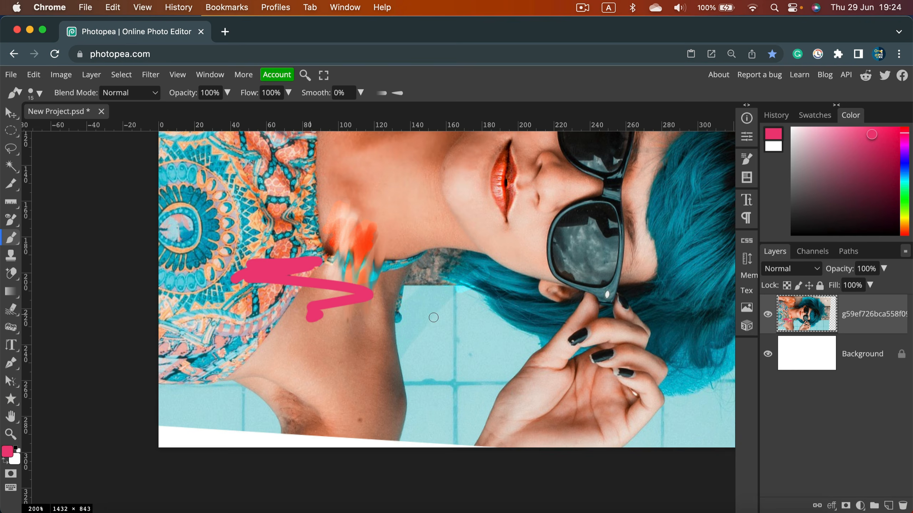
# Paint a second pink zigzag stroke across the hair tips and the concrete at the photo's far edge.
pyautogui.press('space')
pyautogui.moveTo(658, 298); pyautogui.dragTo(247, 299)
pyautogui.moveTo(585, 218); pyautogui.dragTo(520, 434)
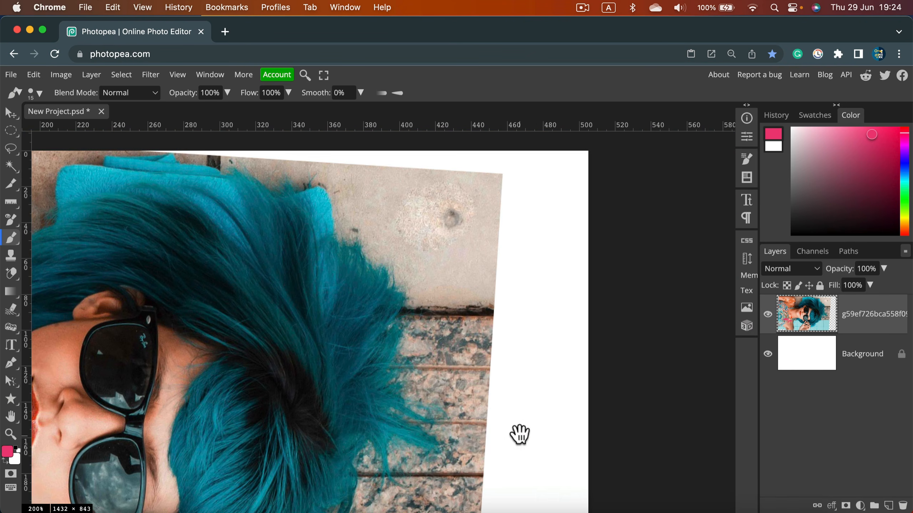
pyautogui.press('space')
pyautogui.moveTo(357, 266)
pyautogui.mouseDown()
pyautogui.moveTo(414, 258)
pyautogui.moveTo(411, 288)
pyautogui.moveTo(381, 321)
pyautogui.mouseUp()
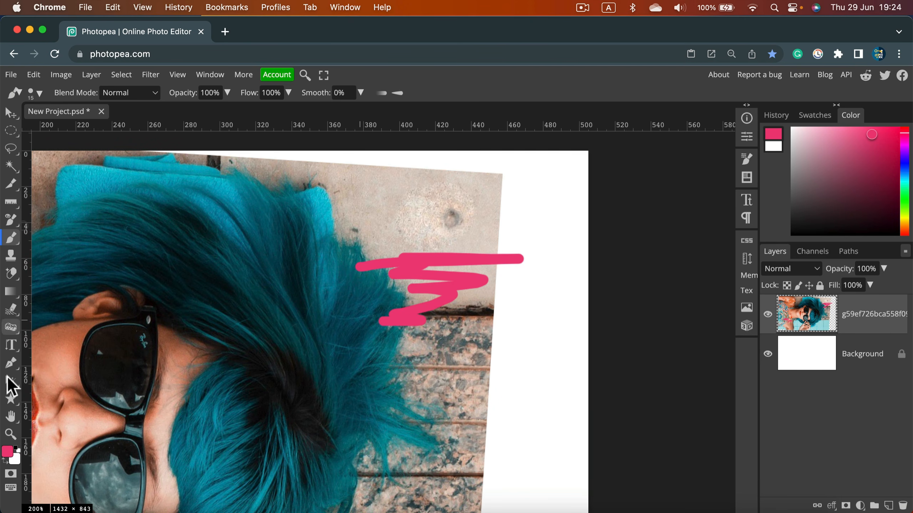
# Rotate the canvas view to about -130° with the Rotate View tool, then reset its angle.
pyautogui.rightClick(14, 418)
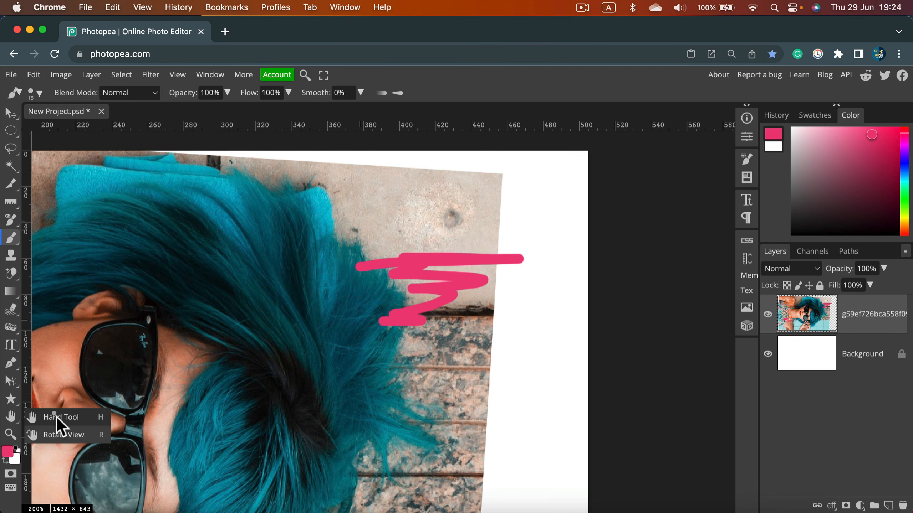
pyautogui.click(55, 416)
pyautogui.rightClick(17, 419)
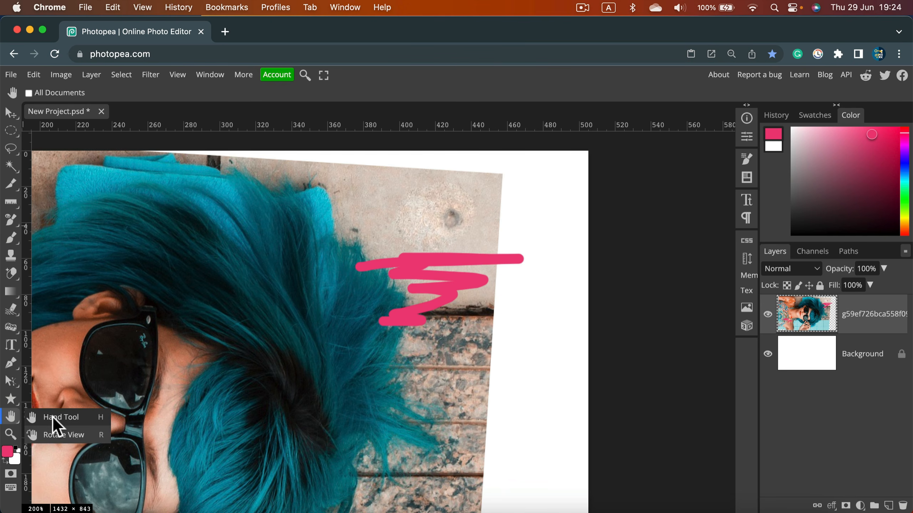
pyautogui.click(61, 434)
pyautogui.moveTo(181, 291); pyautogui.dragTo(220, 238)
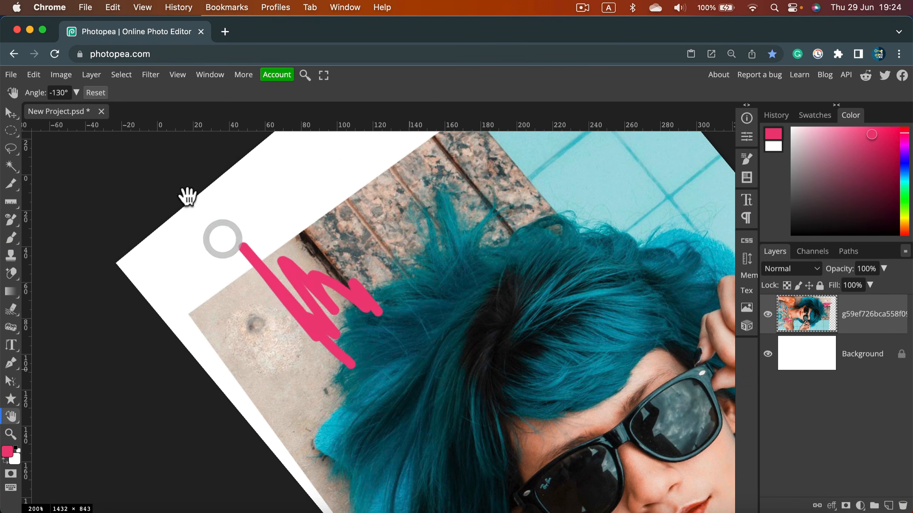
pyautogui.click(96, 92)
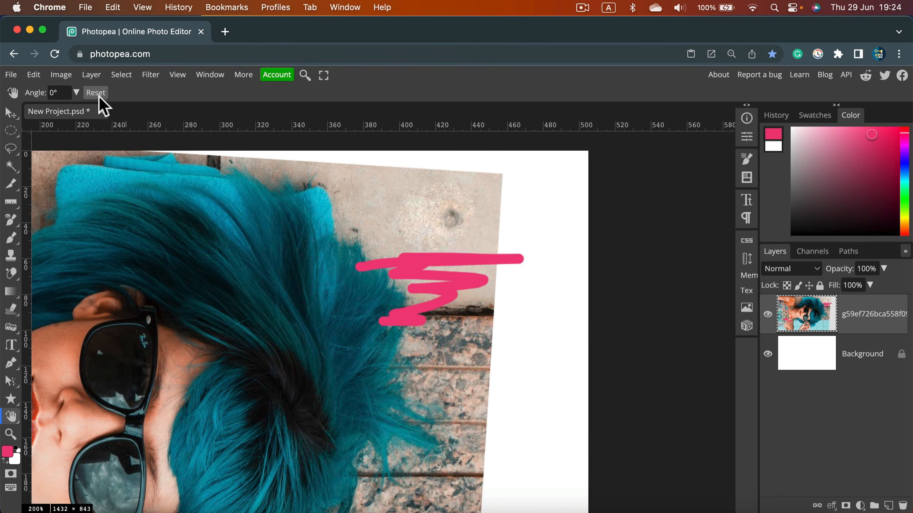
# Zoom in on the teal hair to 500% with the Zoom Tool, then zoom out to 66.67%.
pyautogui.rightClick(13, 418)
pyautogui.click(32, 418)
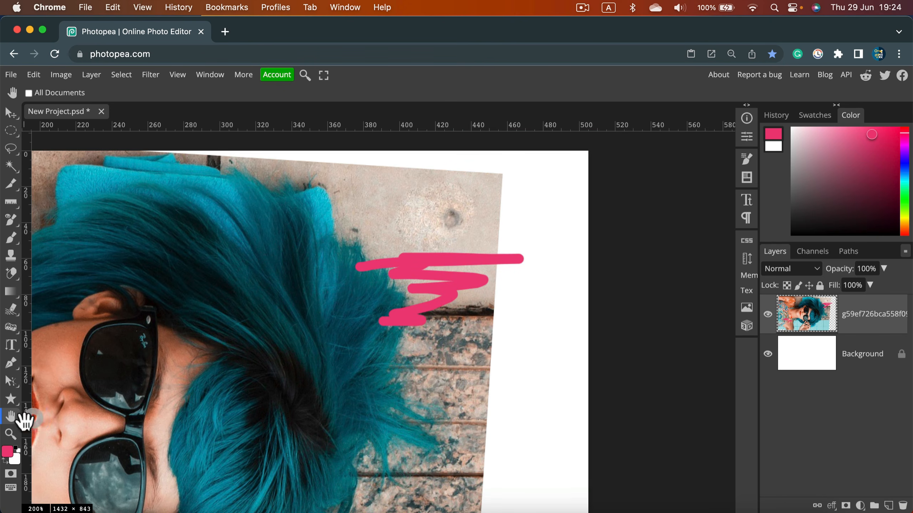
pyautogui.click(10, 437)
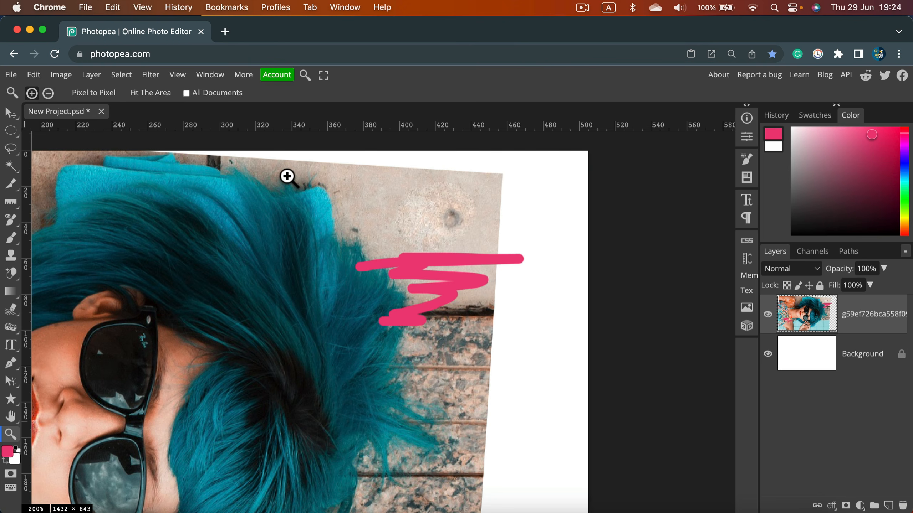
pyautogui.click(287, 178)
pyautogui.click(293, 242)
pyautogui.click(293, 242)
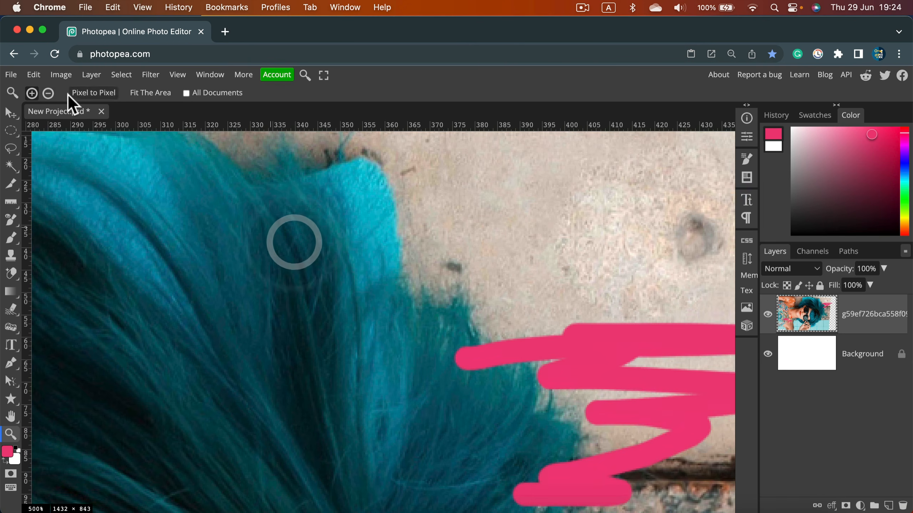
pyautogui.click(47, 93)
pyautogui.click(277, 239)
pyautogui.click(277, 238)
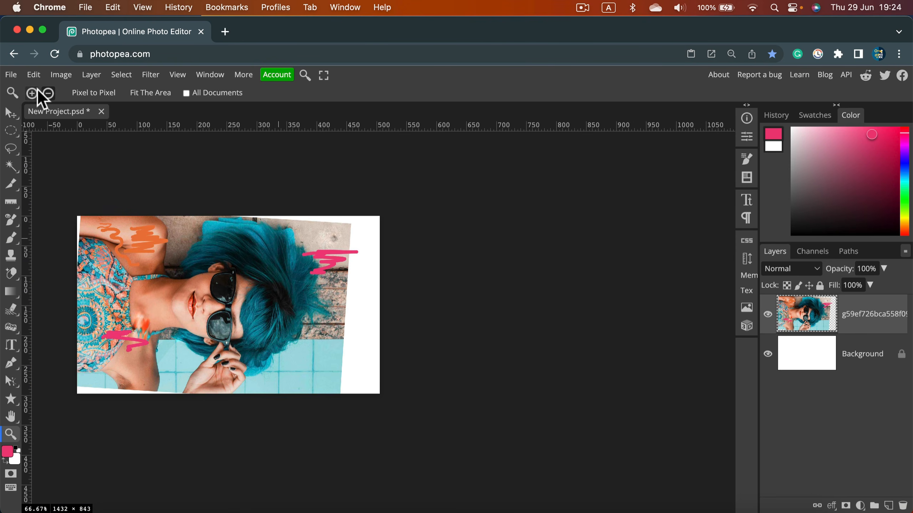
# Zoom in to 300% and back out to 66.67% with the Move tool active, then fit the whole image to the view.
pyautogui.click(12, 113)
pyautogui.click(147, 177)
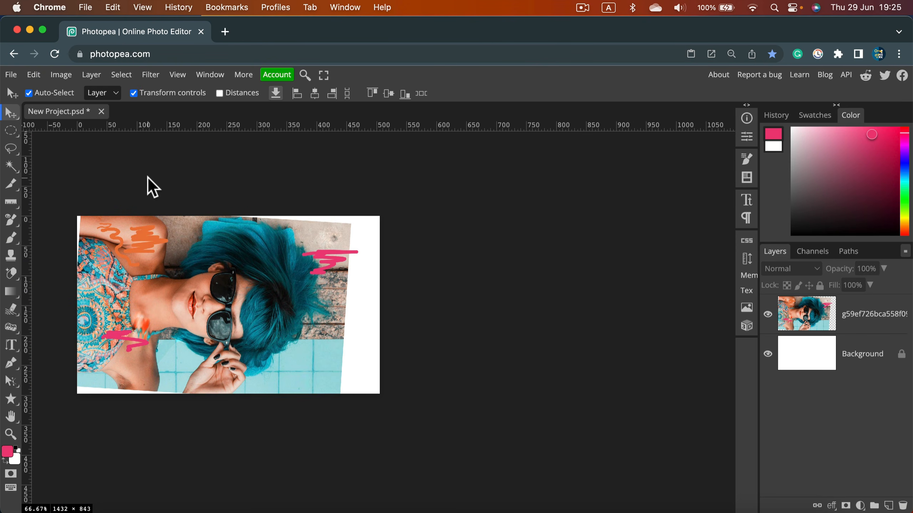
pyautogui.press('super+equal')
pyautogui.press('super+equal')
pyautogui.press('super+equal')
pyautogui.press('super+equal')
pyautogui.press('super+equal')
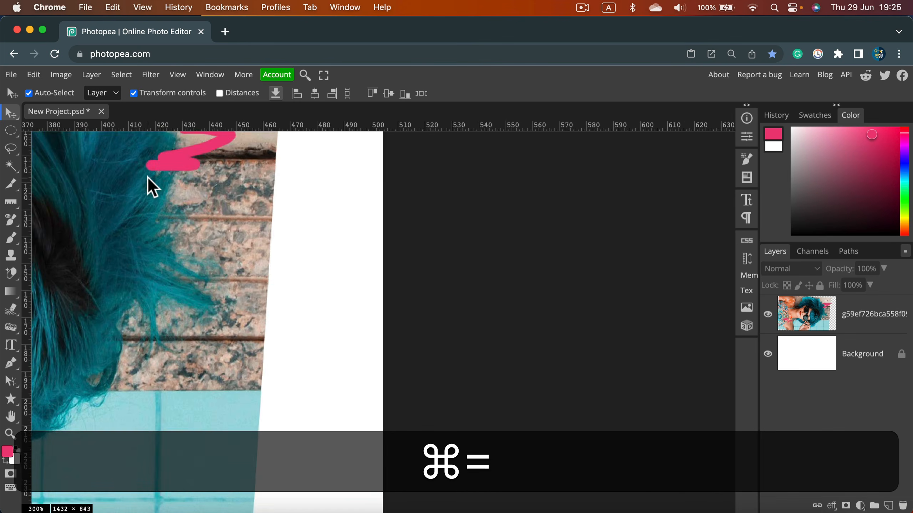
pyautogui.press('super+minus')
pyautogui.press('super+minus')
pyautogui.press('super+minus')
pyautogui.press('super+minus')
pyautogui.press('super+minus')
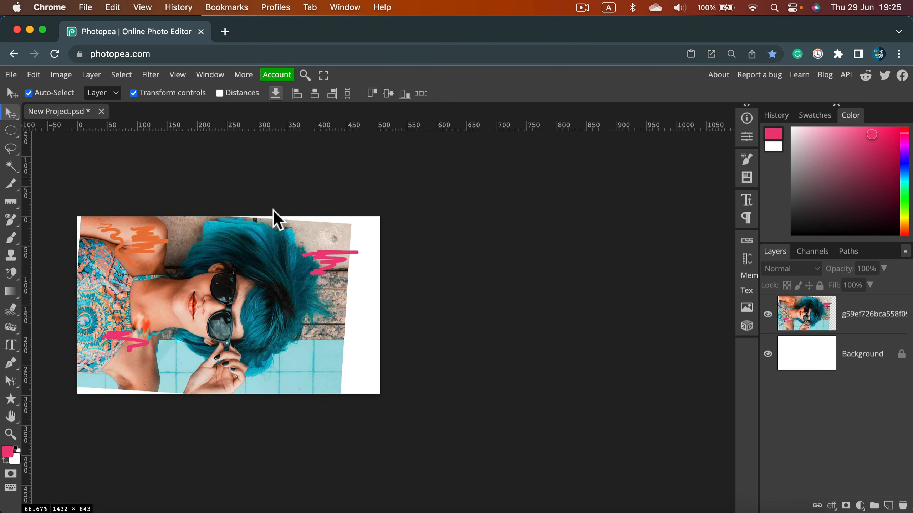
pyautogui.press('super')
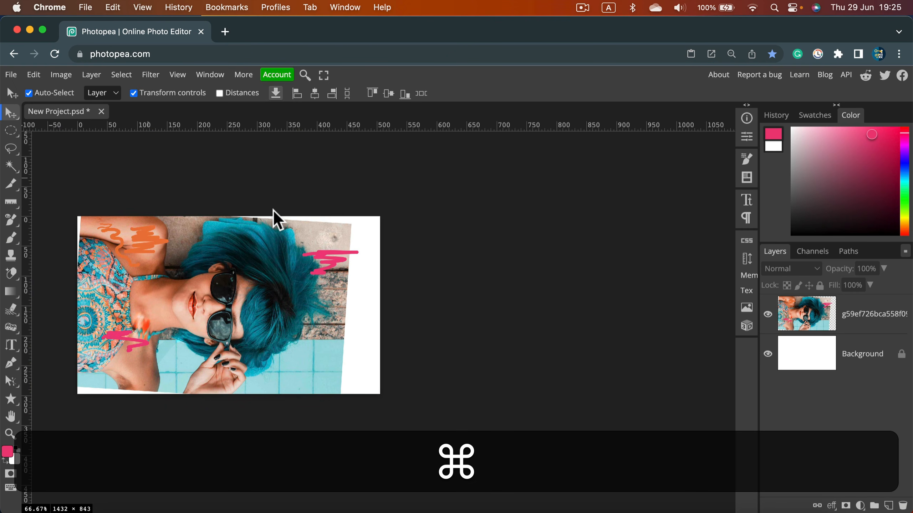
pyautogui.press('super+0')
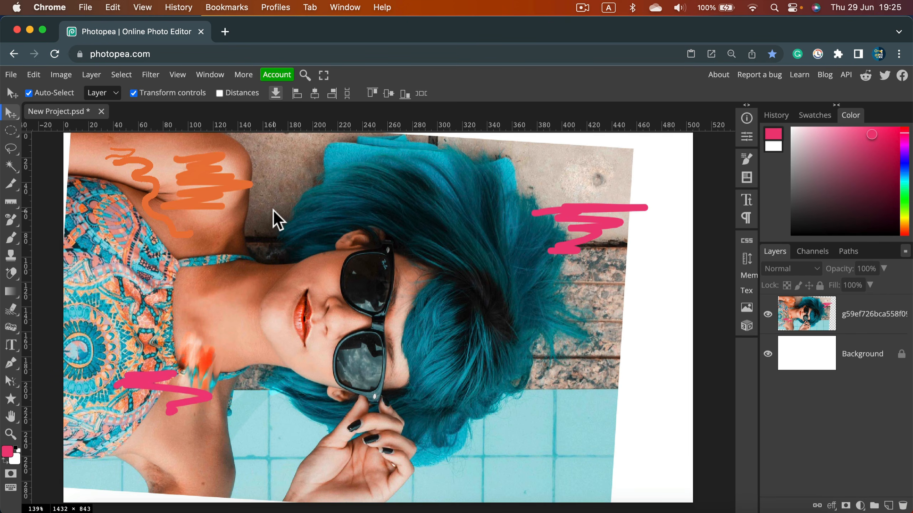
# Review the foreground and background colours in the Color Picker, accepting each one.
pyautogui.click(7, 451)
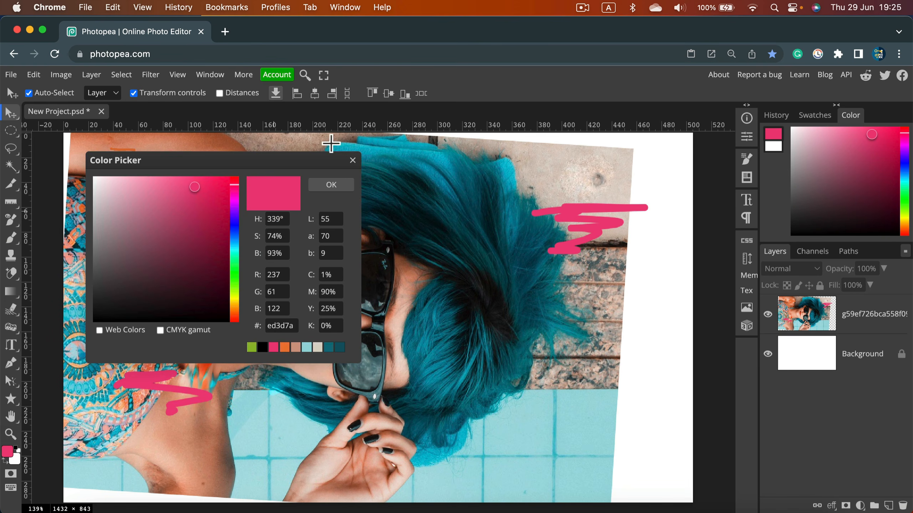
pyautogui.click(325, 189)
pyautogui.click(14, 459)
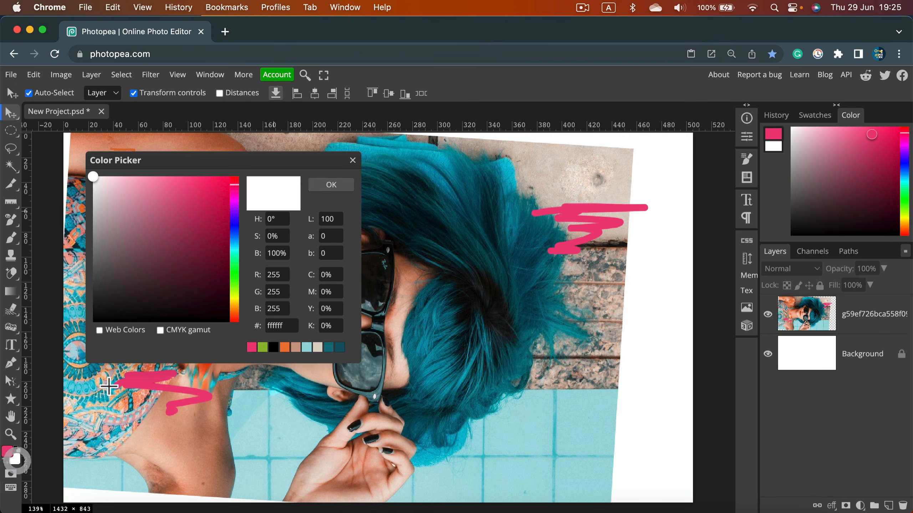
pyautogui.click(340, 184)
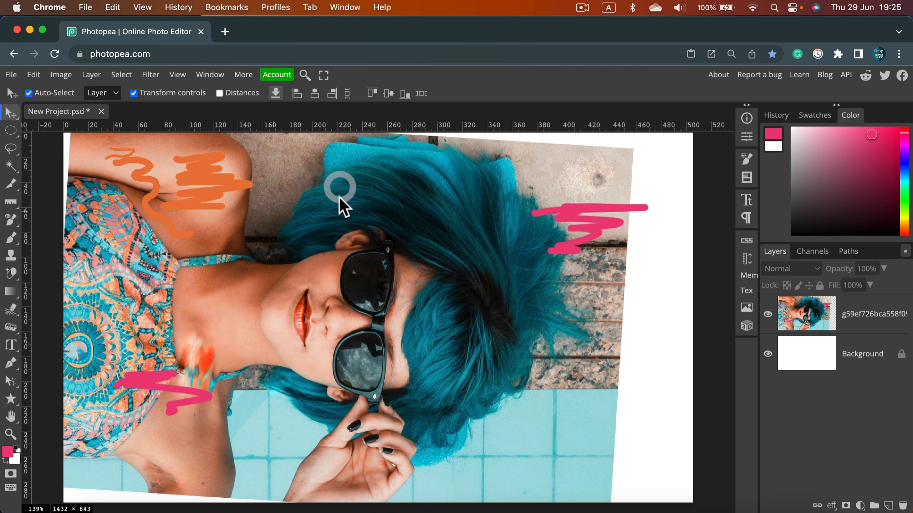
# Swap the foreground and background colours back and forth several times.
pyautogui.click(4, 464)
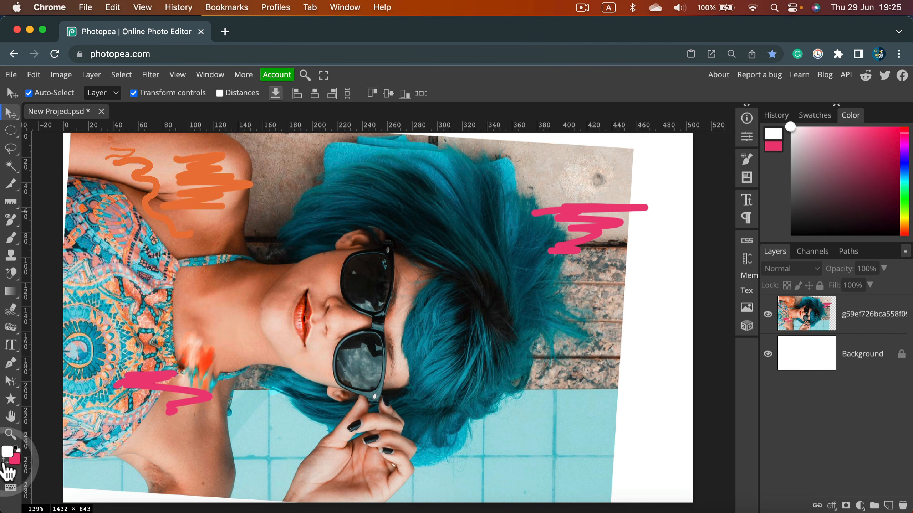
pyautogui.click(4, 464)
pyautogui.click(4, 463)
pyautogui.click(3, 464)
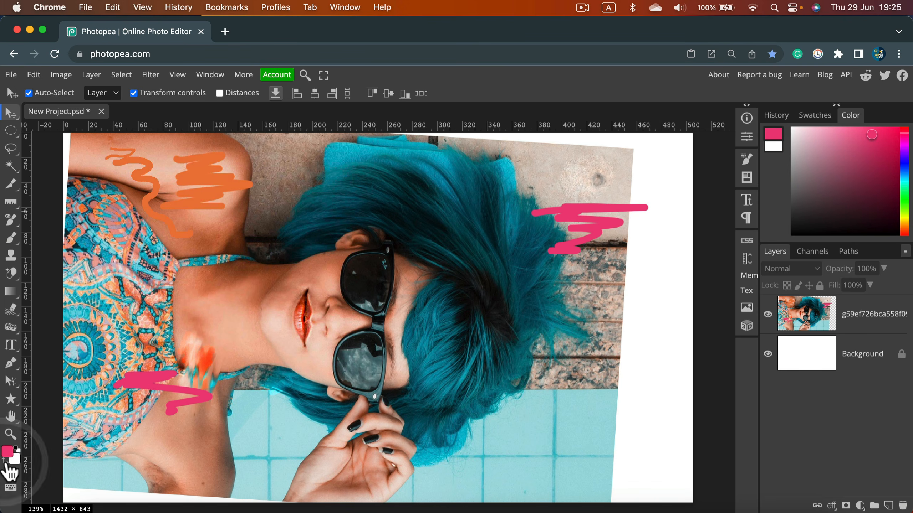
pyautogui.press('x')
pyautogui.press('x')
pyautogui.press('x')
pyautogui.press('x')
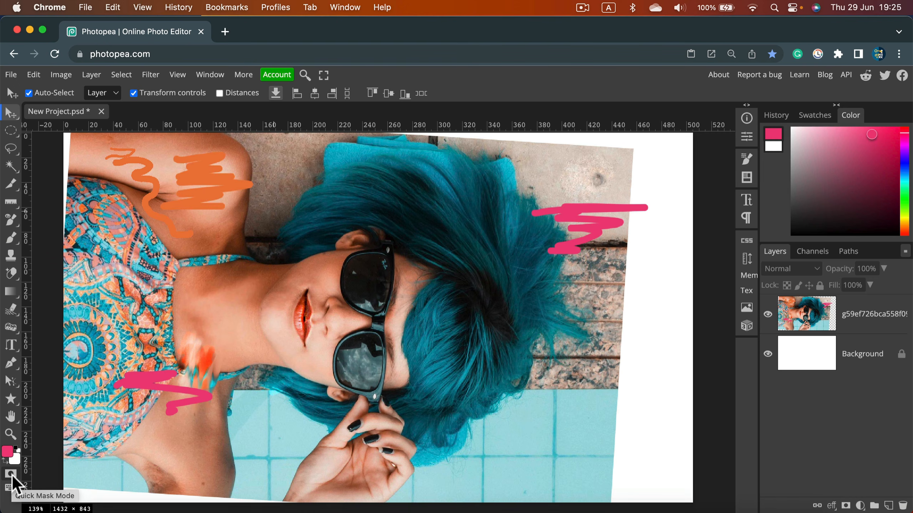
# Turn on Quick Mask Mode and select the photo and Background layers together using the on-screen Shift modifier, then release the modifier.
pyautogui.click(13, 476)
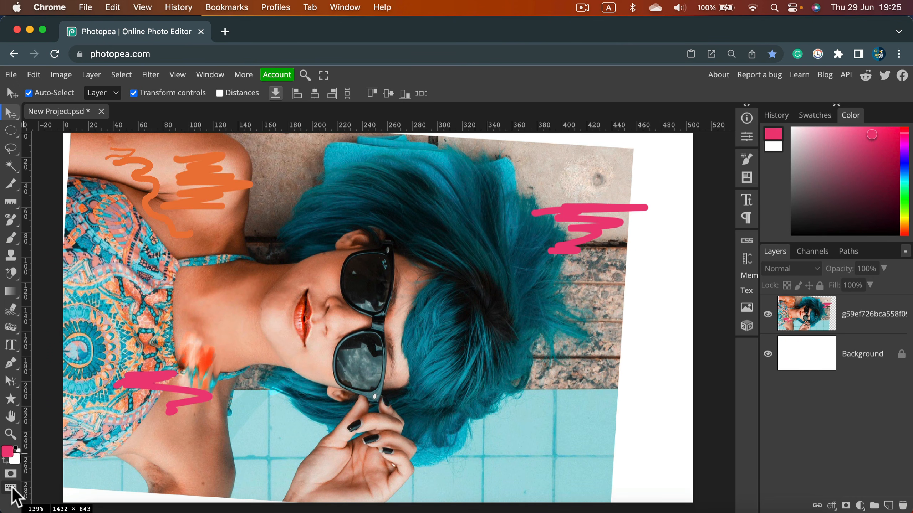
pyautogui.click(11, 488)
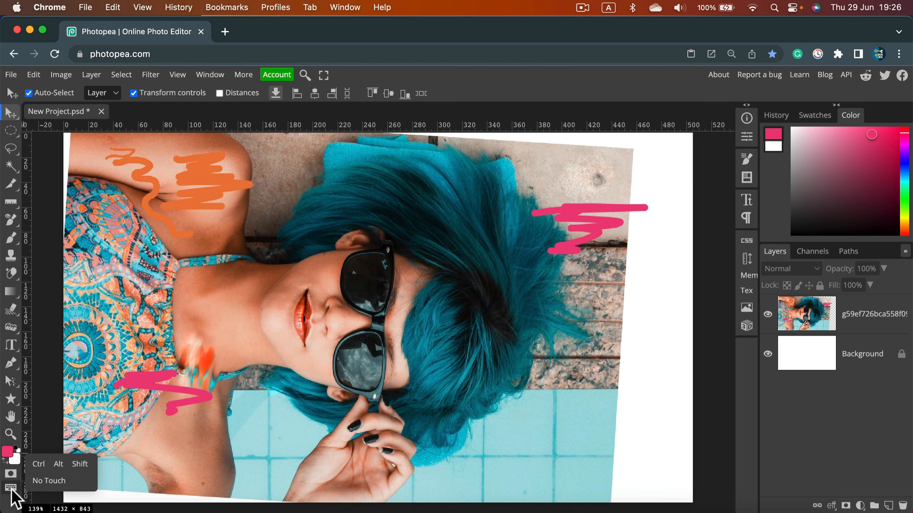
pyautogui.click(80, 465)
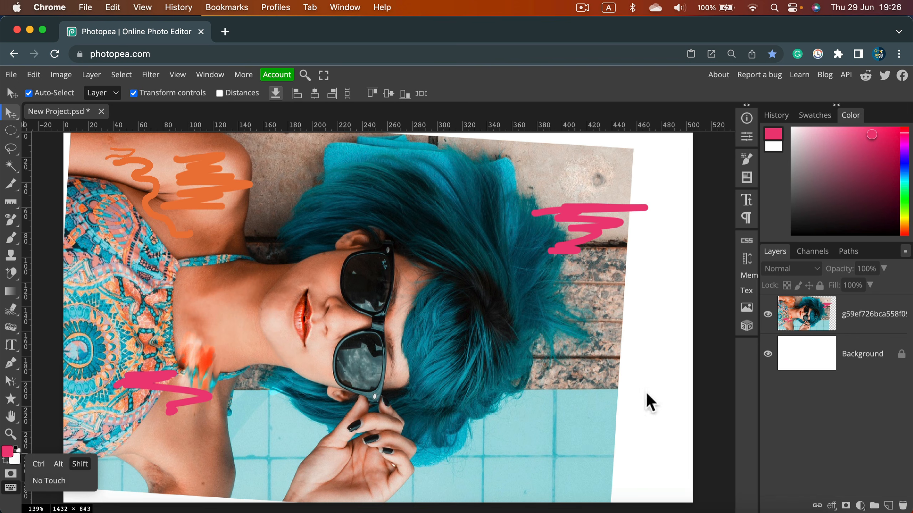
pyautogui.click(866, 315)
pyautogui.click(863, 357)
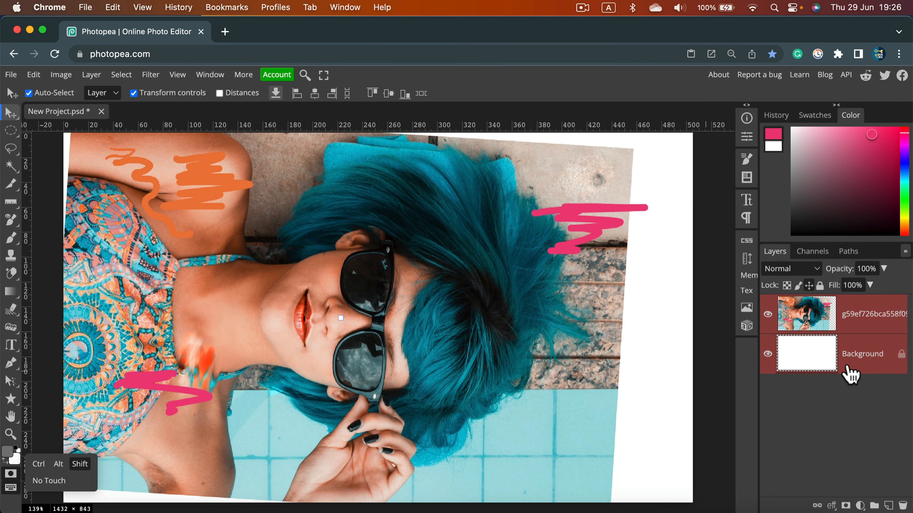
pyautogui.click(80, 468)
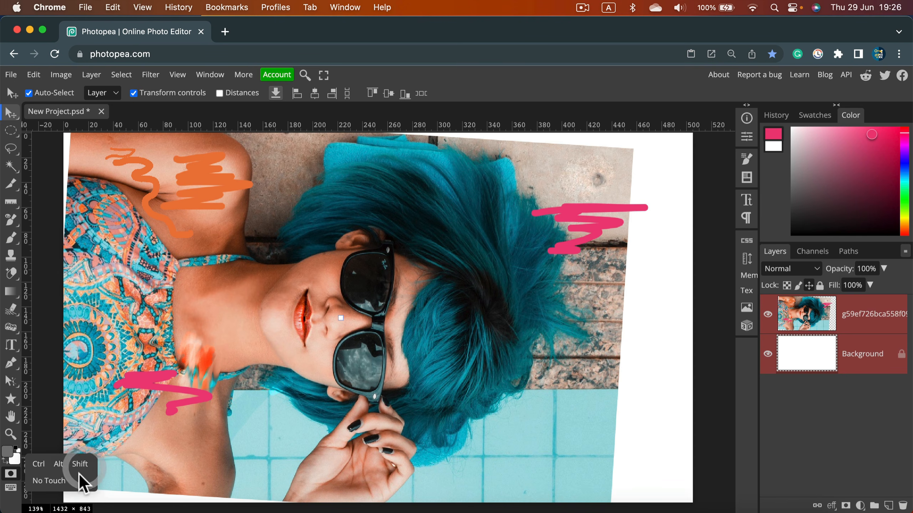
pyautogui.click(11, 489)
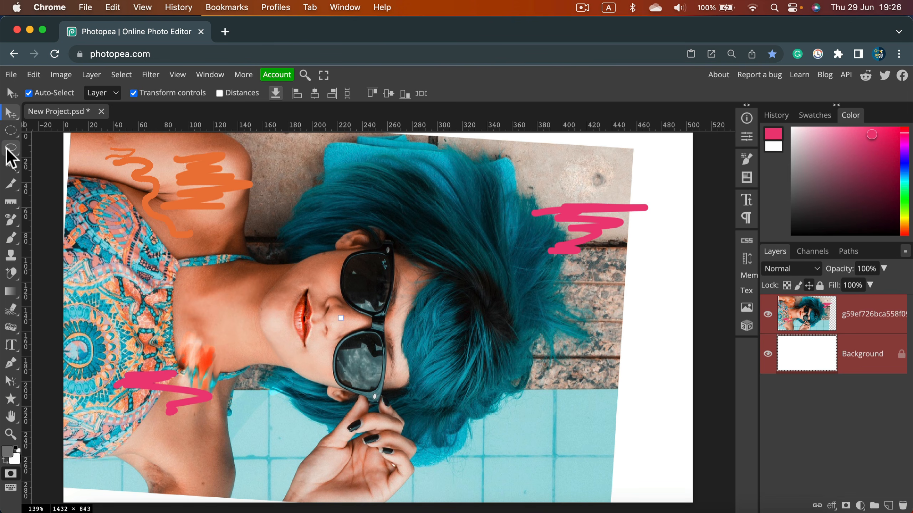
pyautogui.rightClick(17, 131)
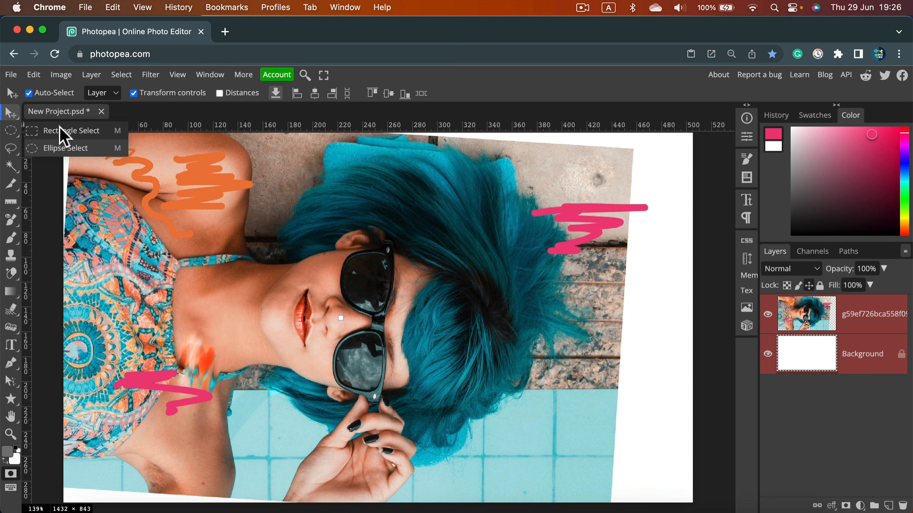
pyautogui.click(11, 130)
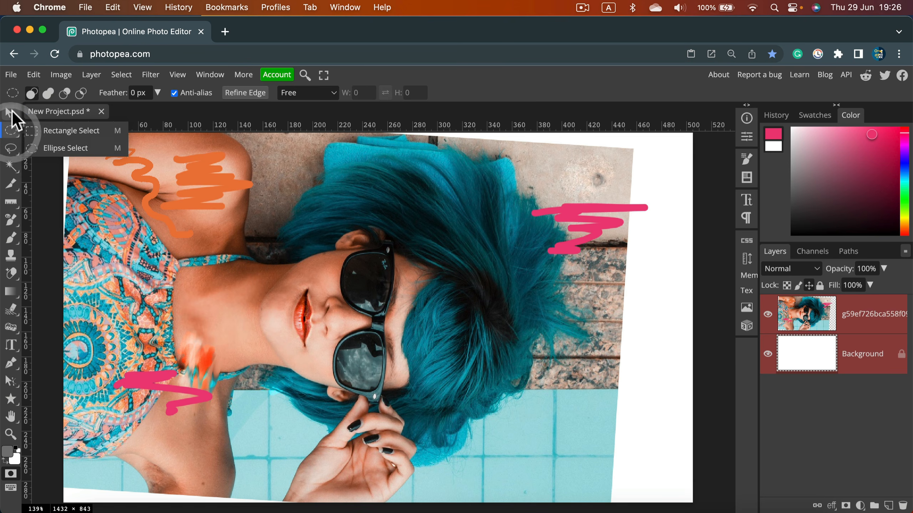
pyautogui.click(12, 114)
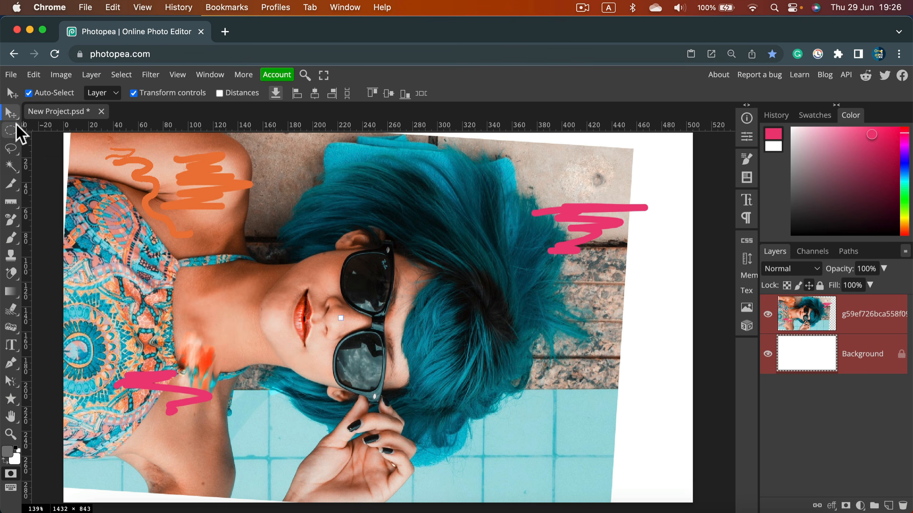